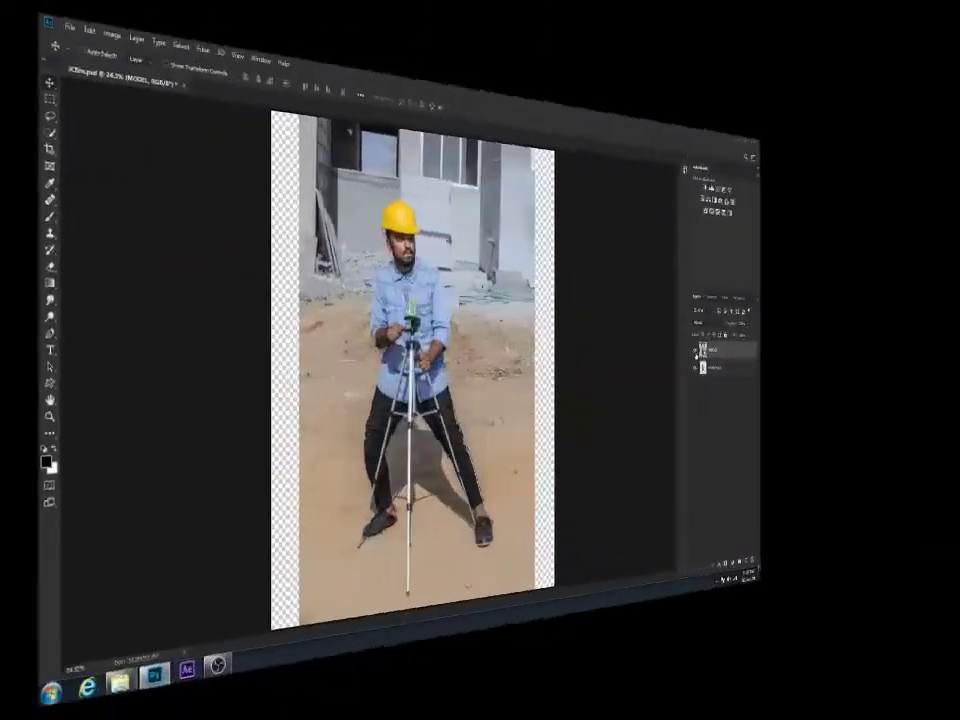
Delete the hidden original MODEL layer so only 'model copy' remains.
key(Delete)
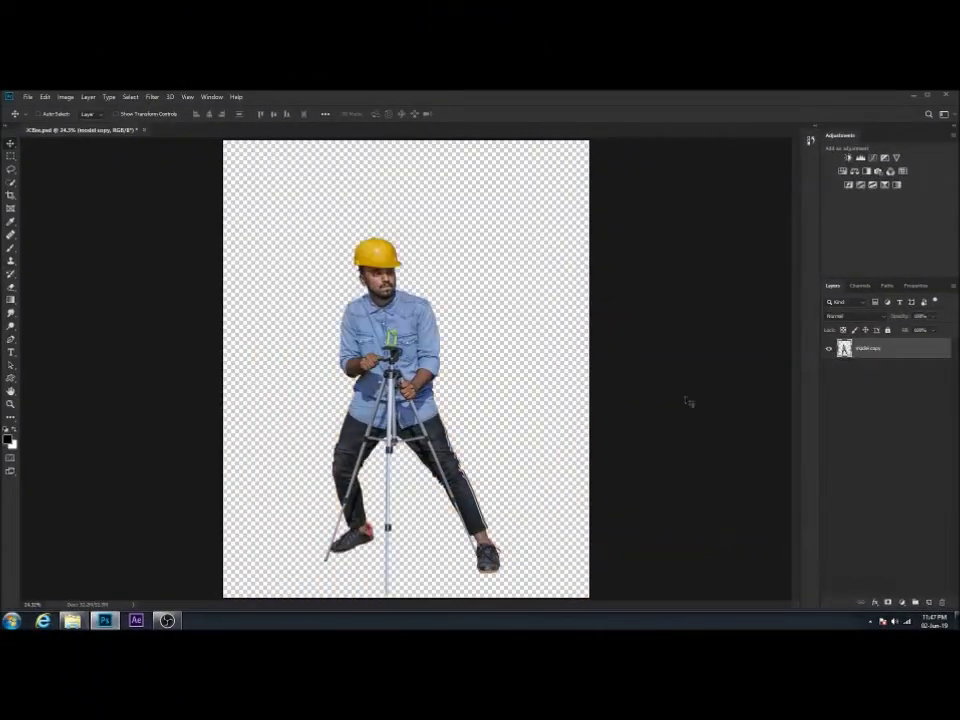
Add a green Solid Color fill layer and move it below the cut-out figure.
click(876, 601)
click(905, 424)
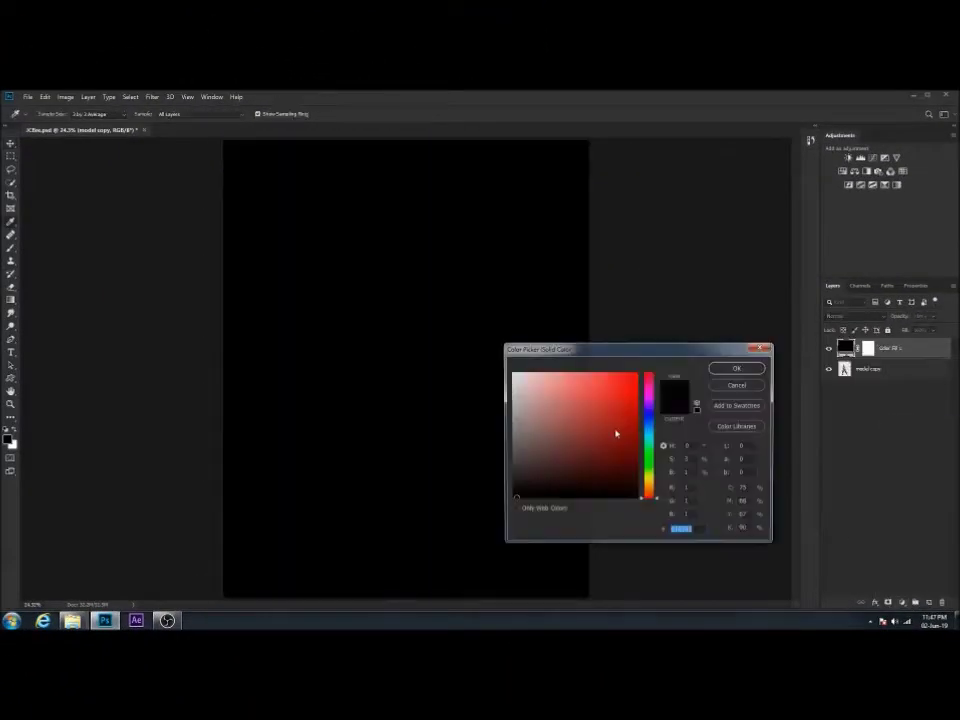
click(648, 457)
click(632, 415)
click(738, 367)
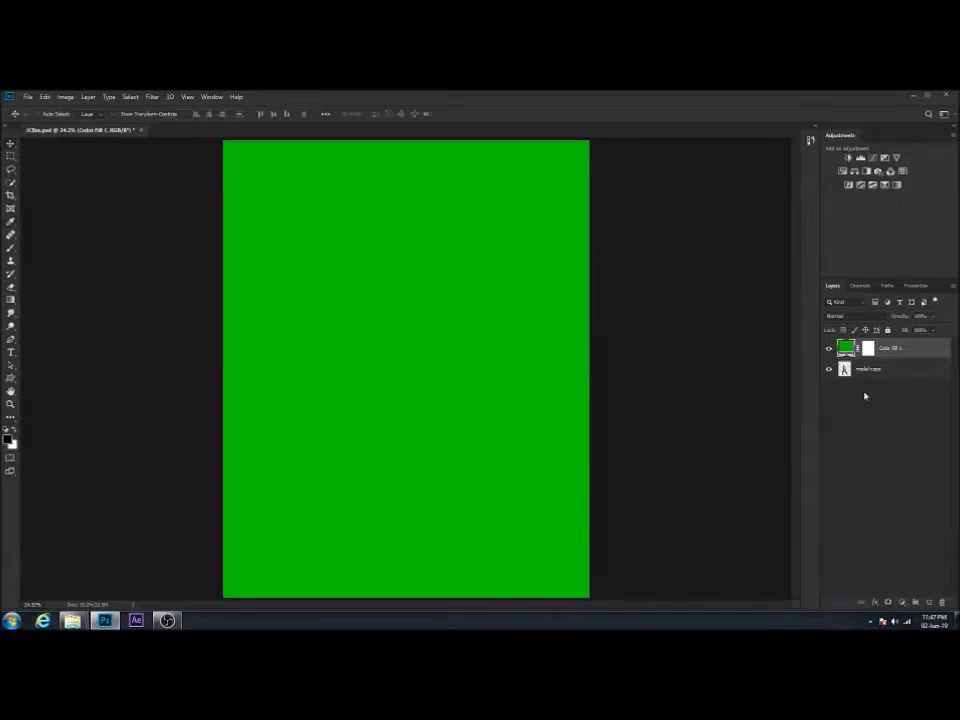
drag(885, 348, 868, 400)
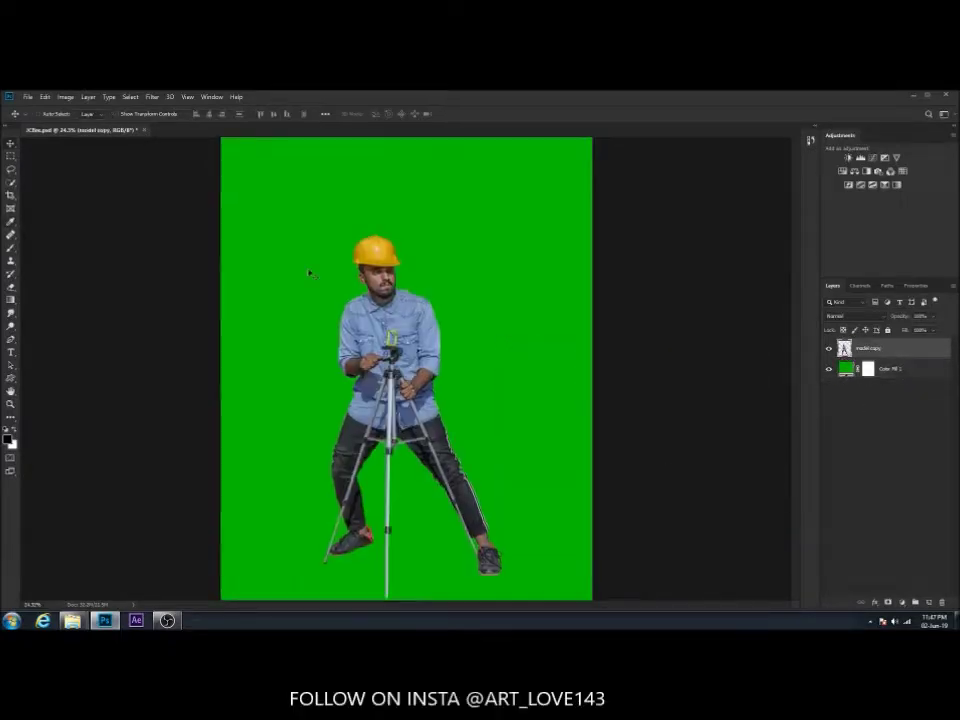
Tidy the figure's edges with the Eraser around chest, tripod, sides, face and shoulder.
scroll(350, 410, up, 5)
right_click(10, 286)
click(60, 282)
right_click(440, 303)
key(Escape)
drag(440, 303, 685, 228)
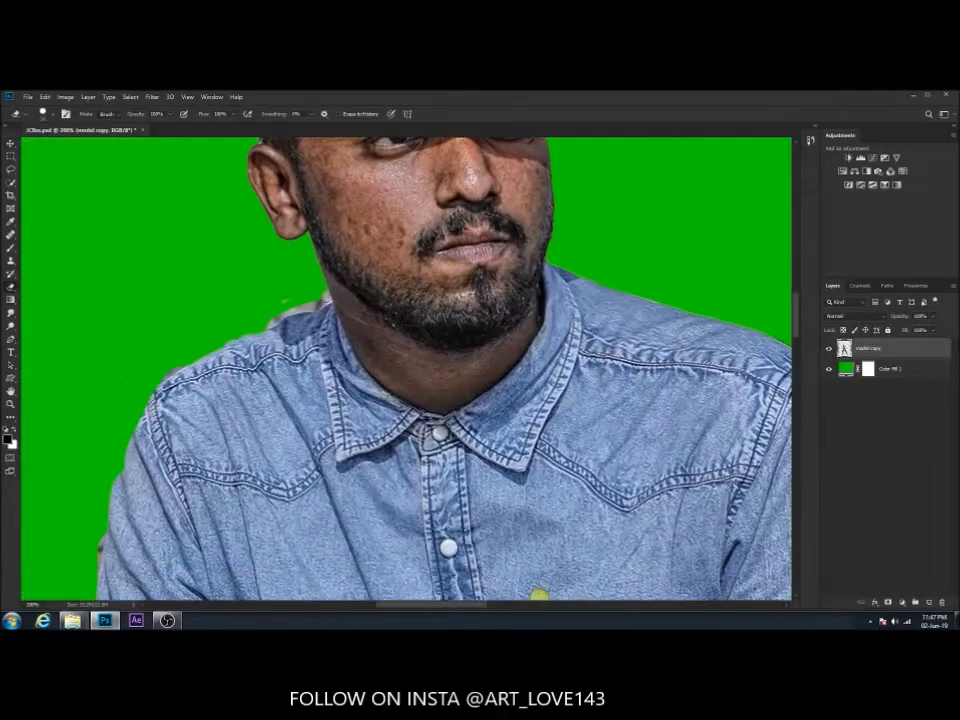
mouse_move(400, 450)
mouse_down()
mouse_move(570, 340)
mouse_move(426, 250)
mouse_move(355, 275)
mouse_up()
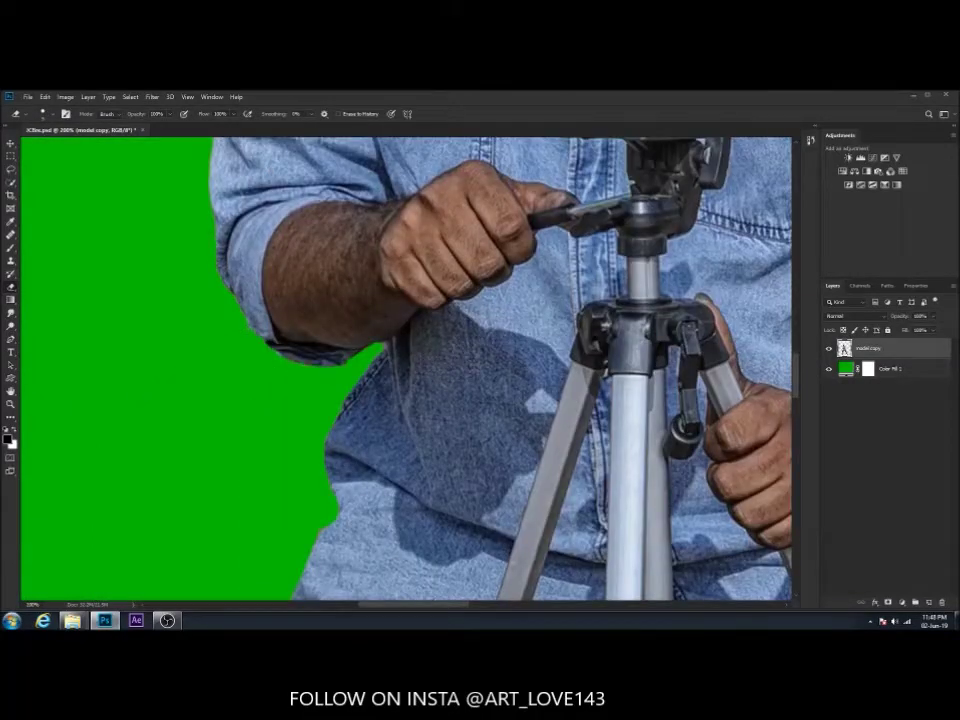
drag(432, 320, 150, 355)
drag(340, 340, 300, 600)
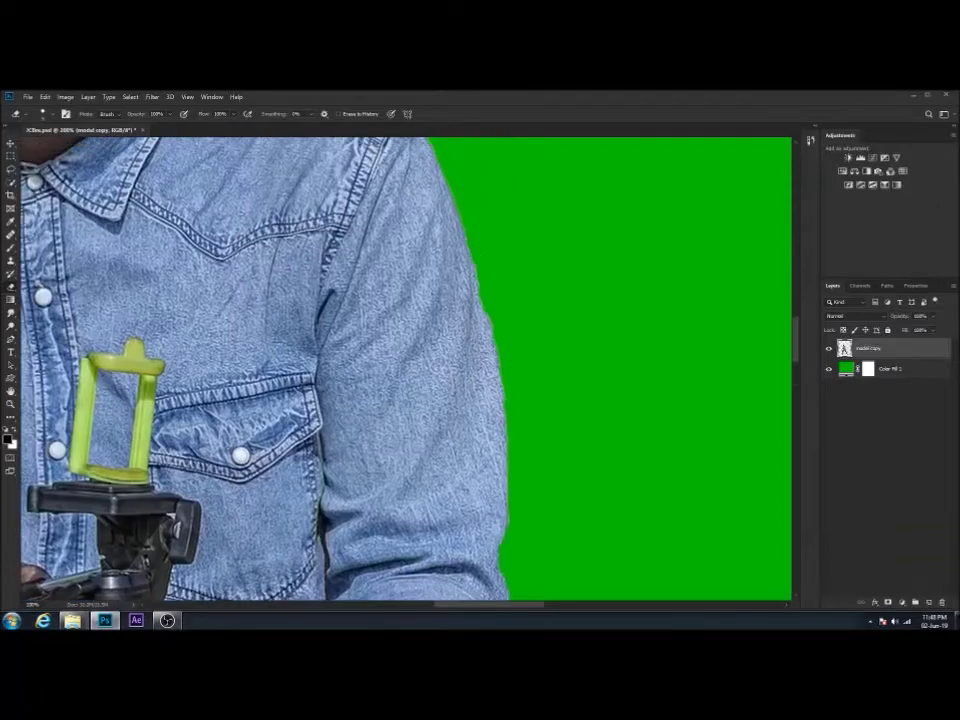
drag(300, 300, 356, 365)
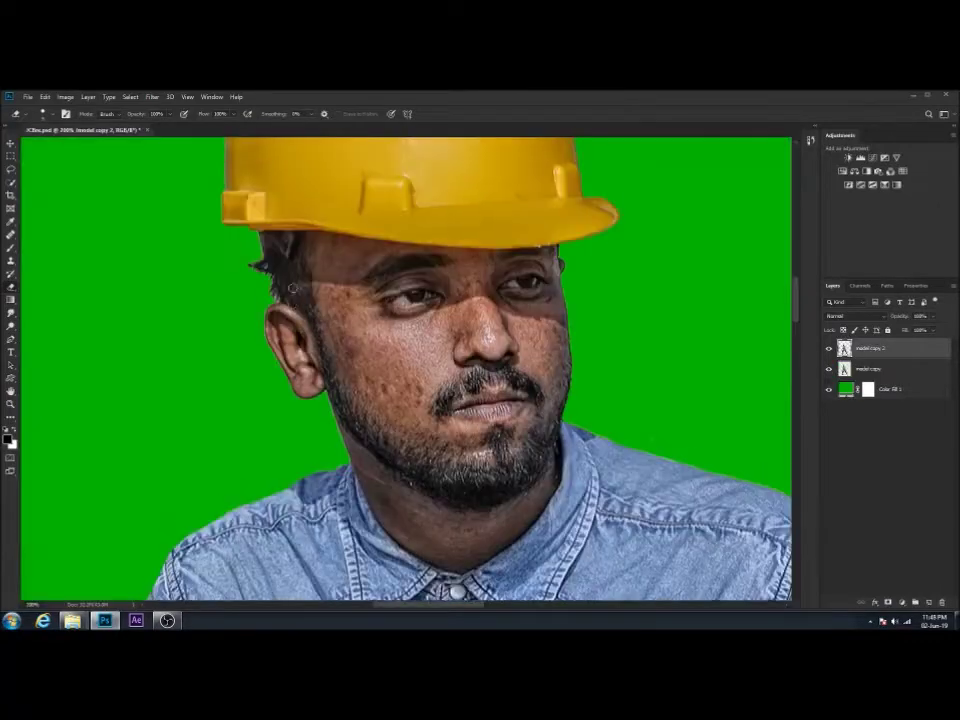
Blend the left cheek and the skin between nose and cheek with the Mixer Brush.
right_click(10, 247)
click(60, 275)
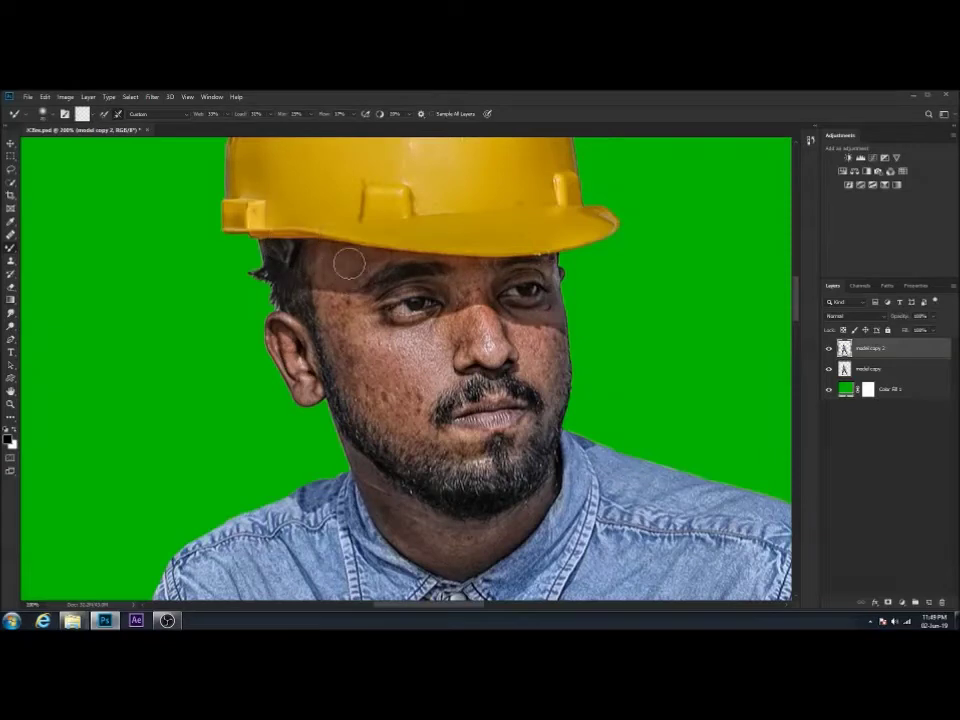
scroll(349, 263, up, 2)
scroll(345, 262, up, 1)
scroll(300, 259, up, 1)
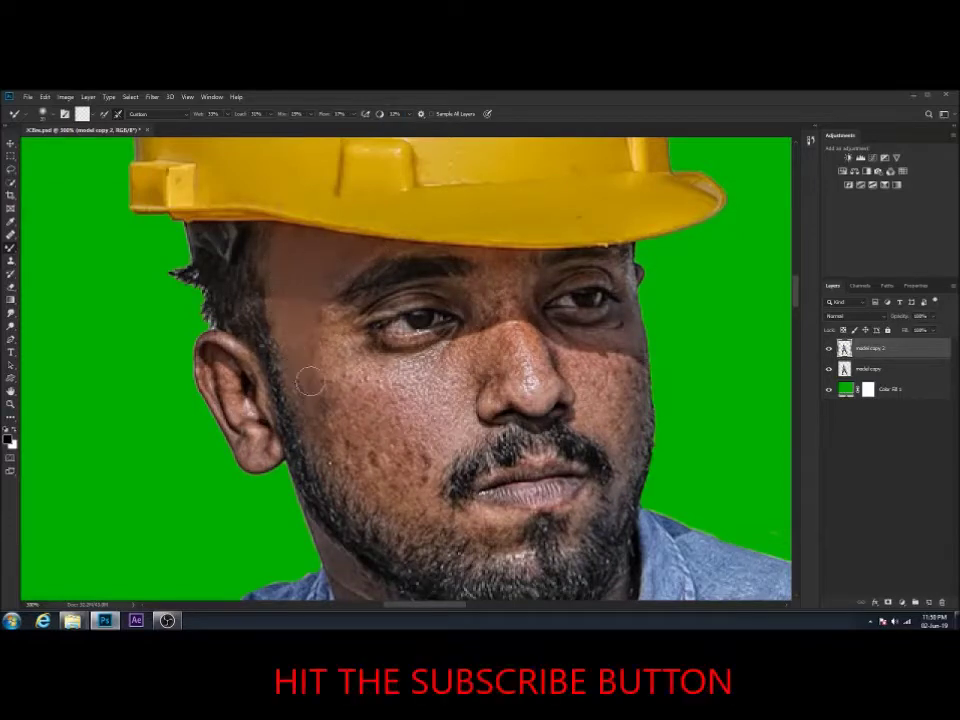
drag(271, 284, 322, 307)
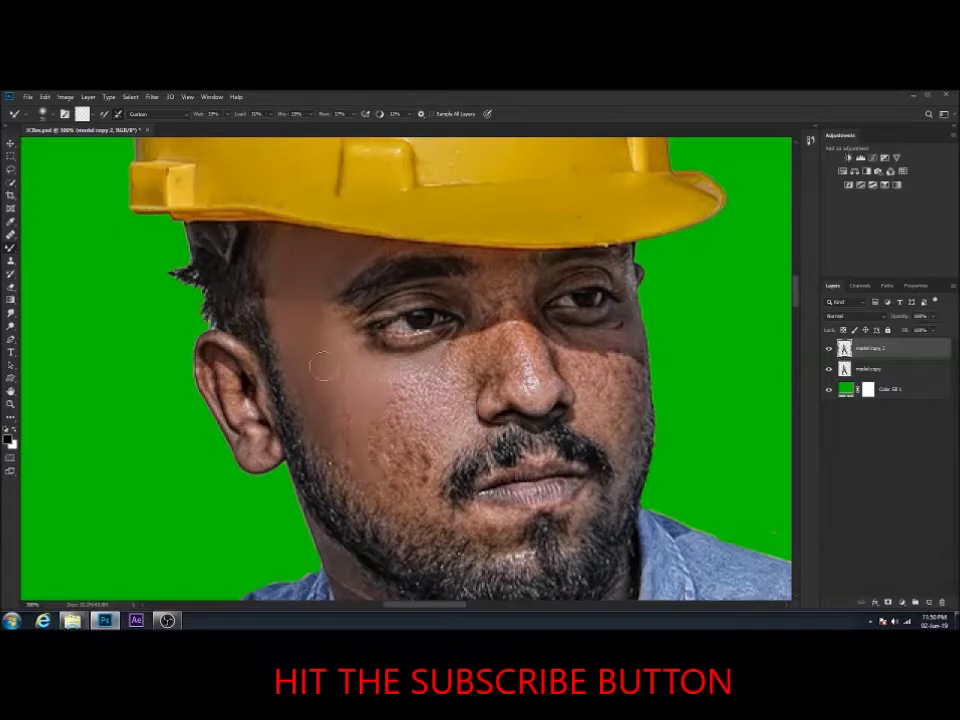
scroll(367, 372, up, 1)
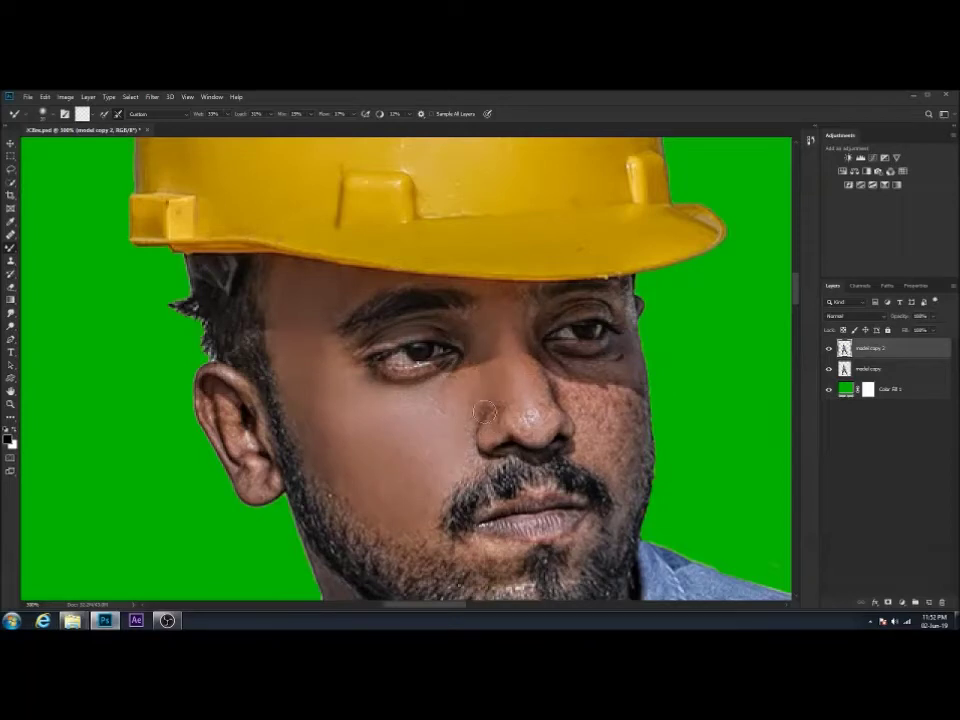
drag(484, 412, 400, 410)
Hide the green fill layer and smooth the remaining cheek and neck skin.
click(828, 389)
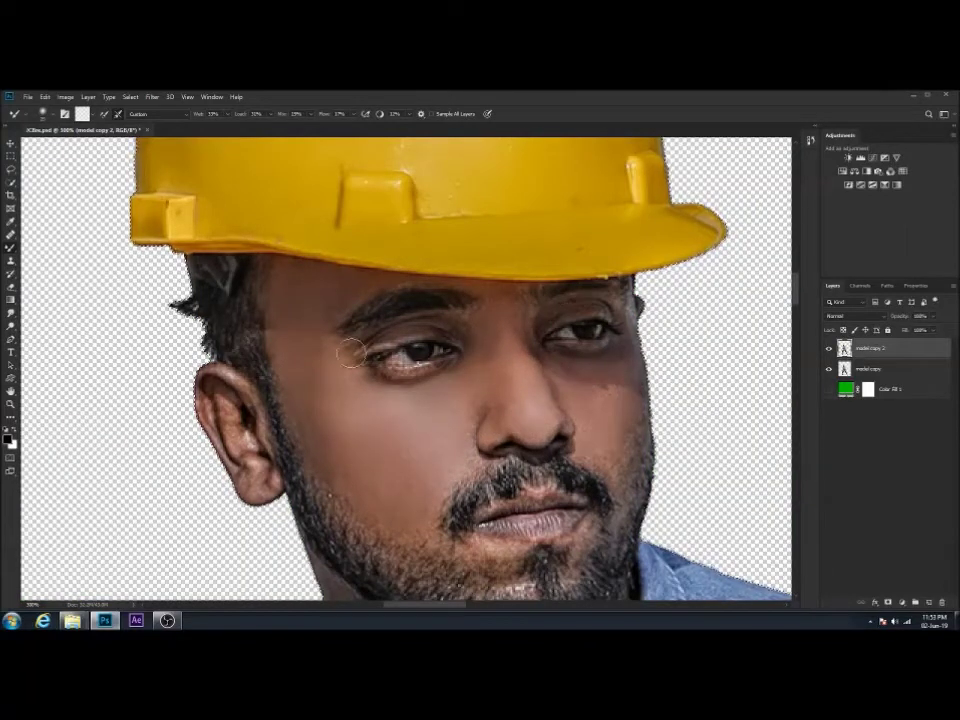
drag(400, 420, 468, 432)
scroll(467, 432, down, 2)
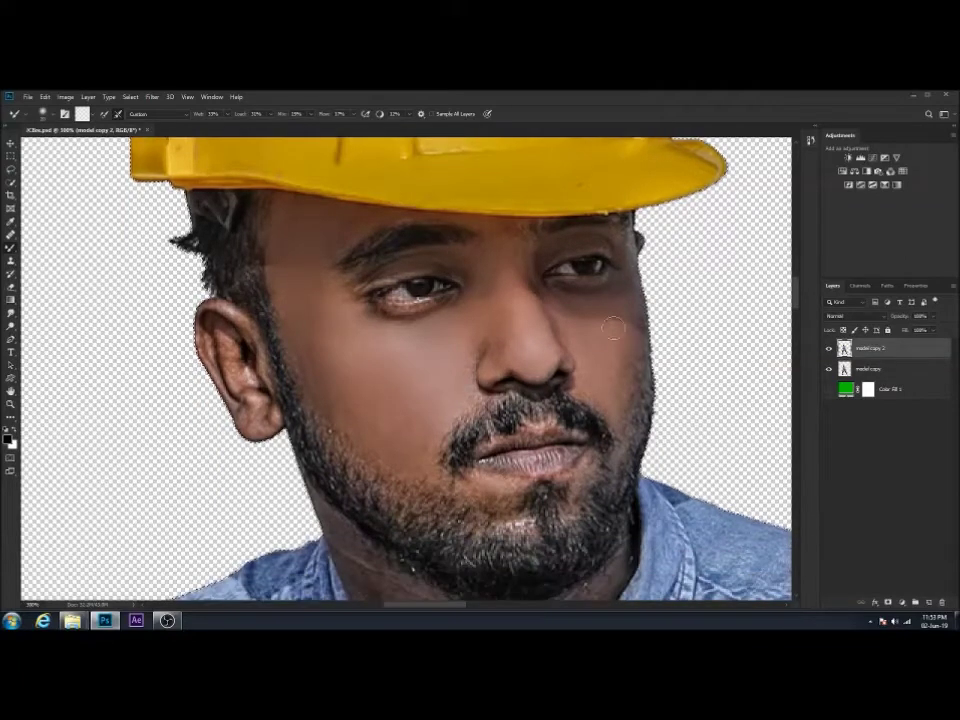
scroll(384, 457, down, 4)
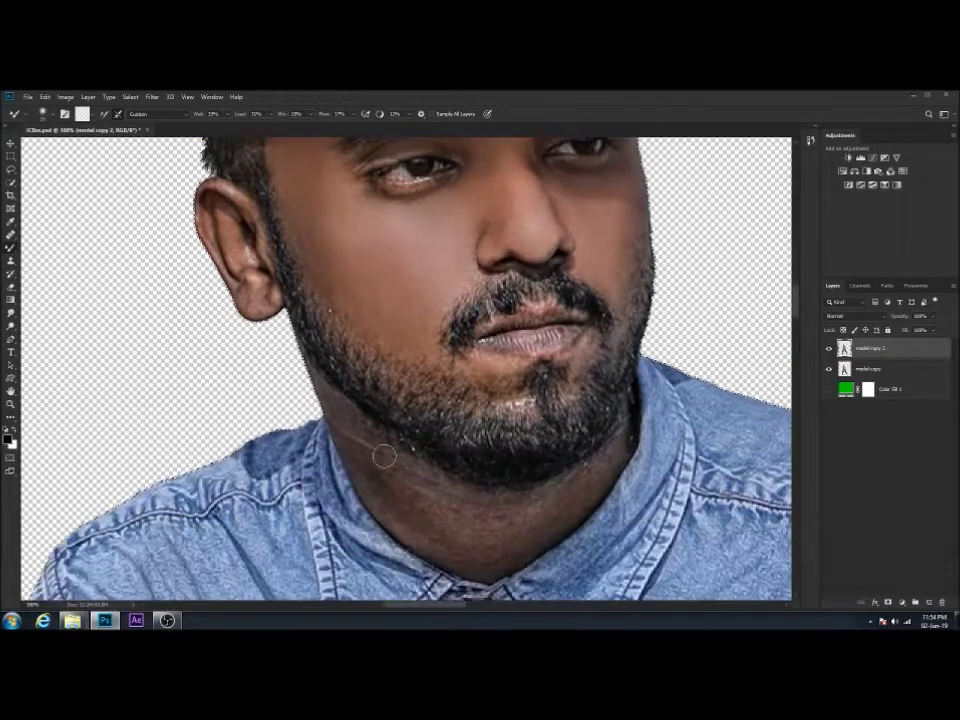
drag(384, 457, 587, 490)
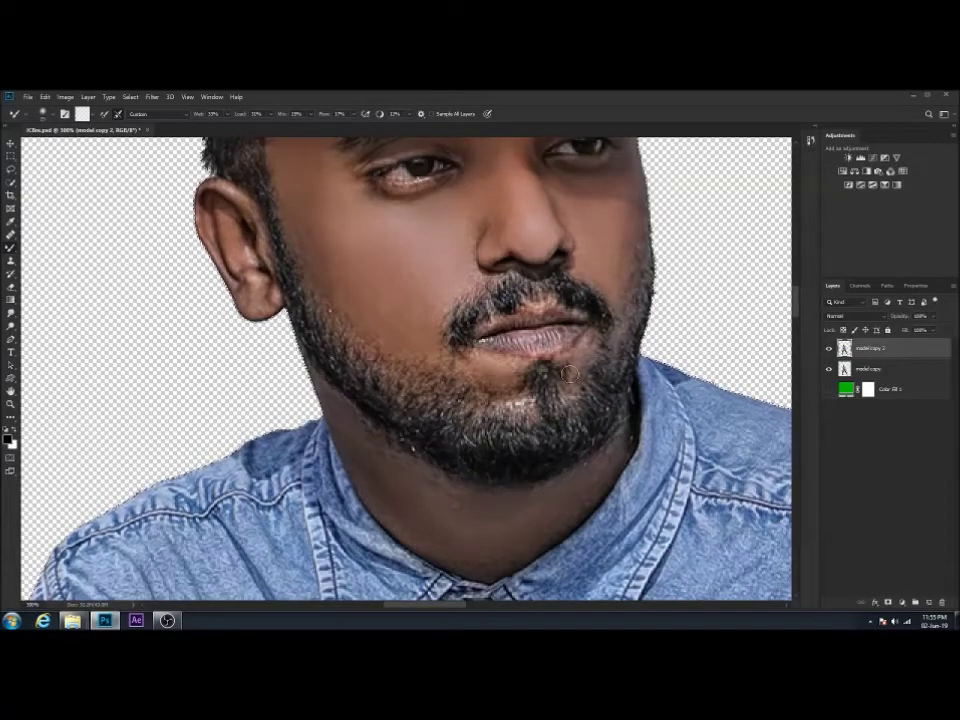
key(ctrl+0)
Place the dirt floor image below the figure and move it to the lower half.
click(140, 582)
key(Return)
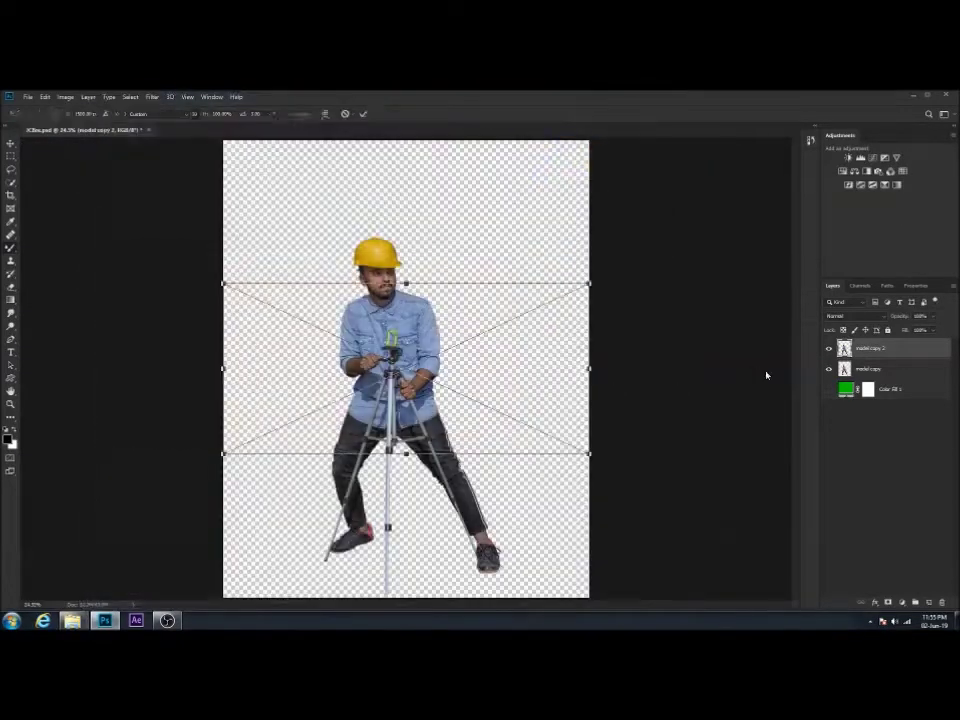
key(Return)
drag(862, 348, 865, 398)
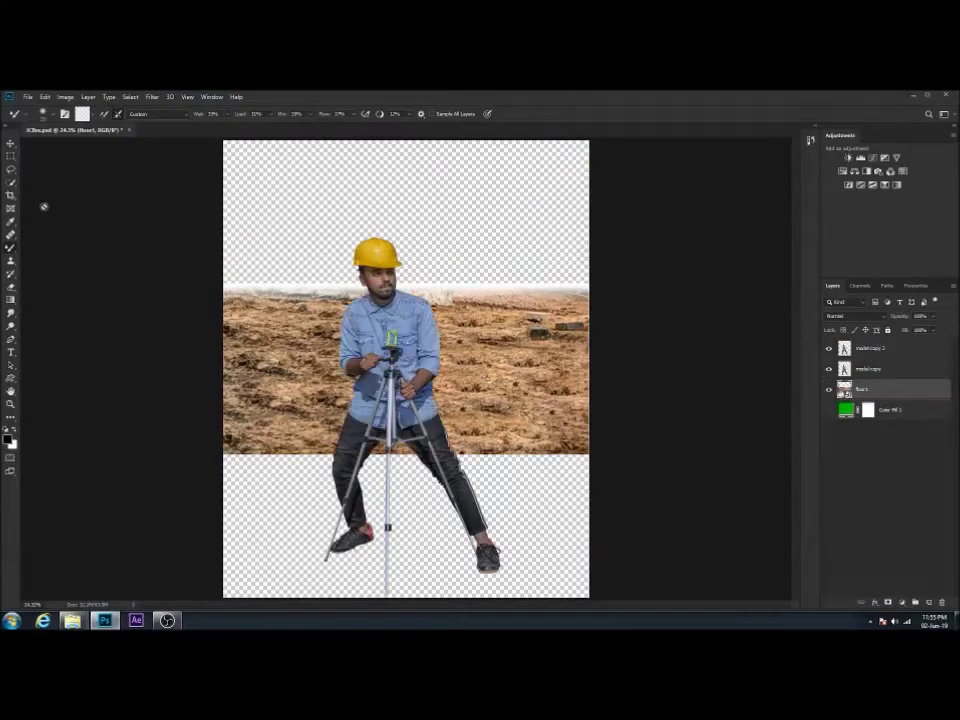
key(v)
mouse_move(417, 282)
mouse_down()
mouse_move(425, 402)
mouse_move(407, 456)
mouse_up()
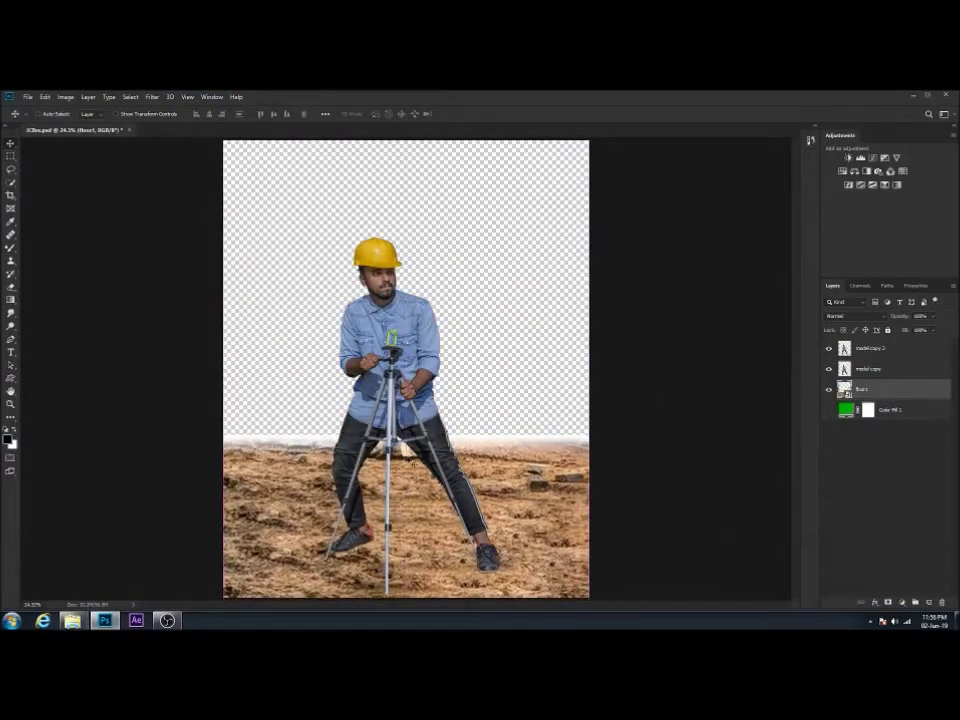
Bring in the jcb excavator photo and scale it to fill the canvas behind the surveyor.
click(170, 558)
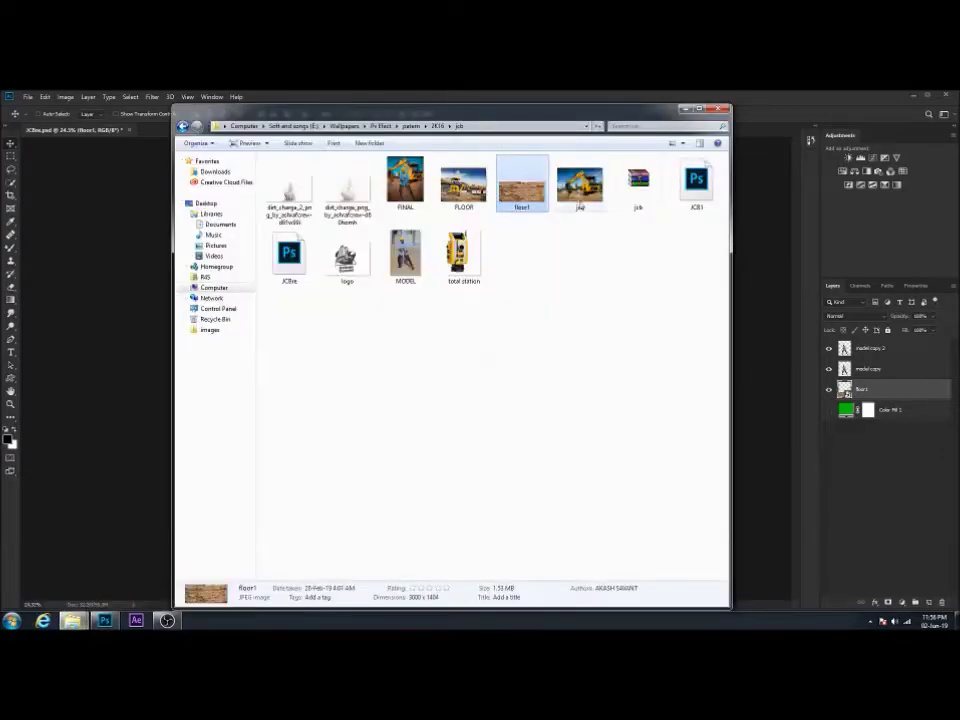
drag(576, 190, 160, 280)
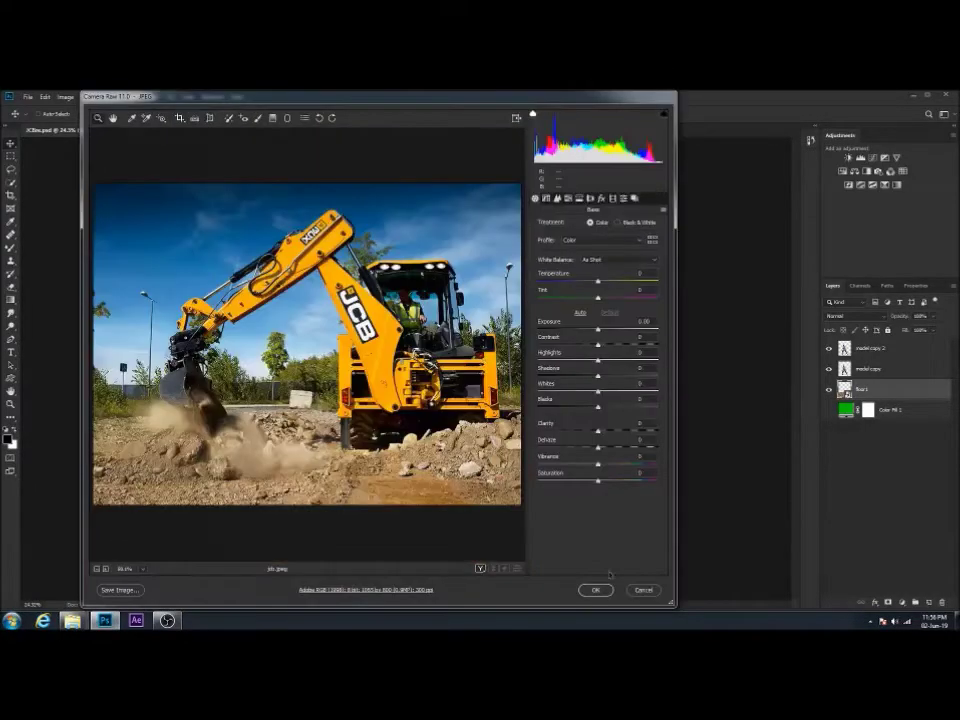
click(595, 589)
drag(471, 370, 754, 381)
mouse_move(668, 353)
mouse_down()
mouse_move(541, 284)
mouse_move(494, 289)
mouse_up()
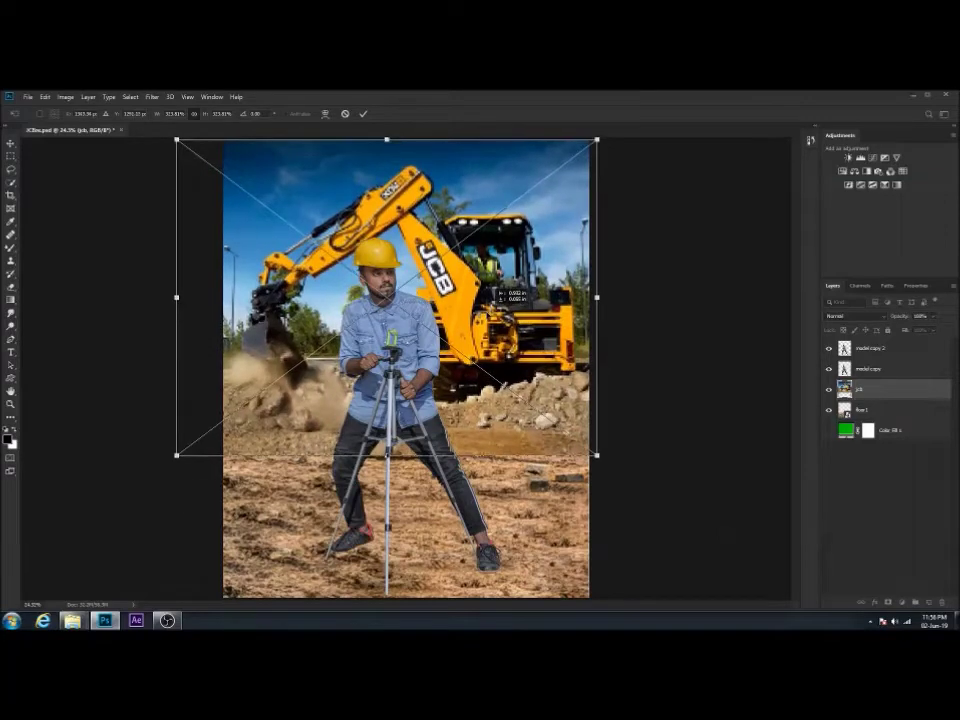
drag(514, 292, 517, 293)
drag(390, 457, 390, 469)
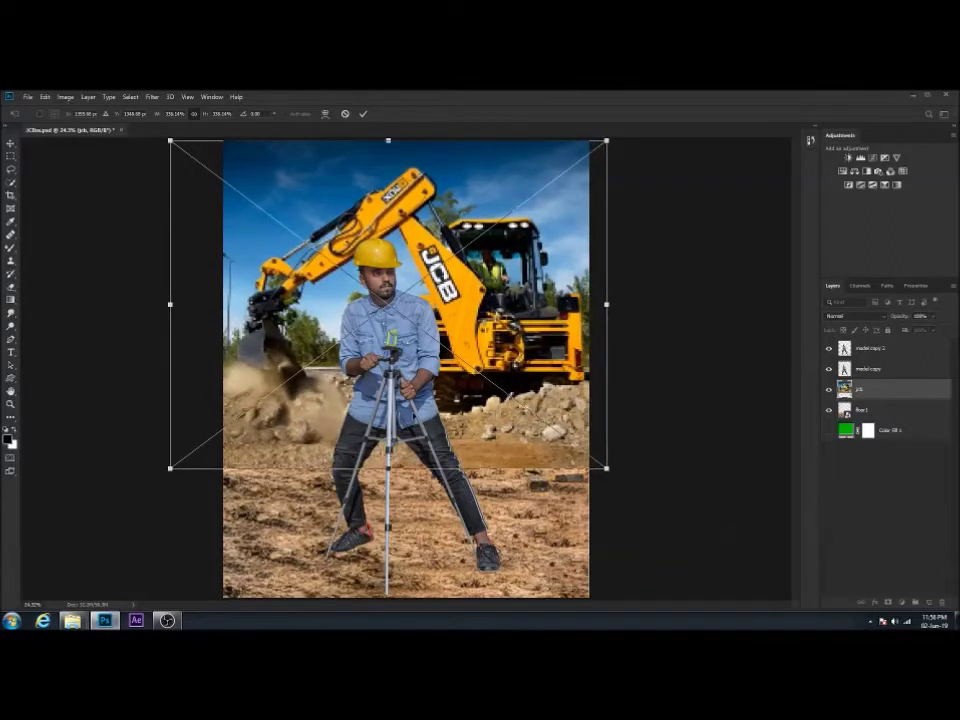
key(Return)
drag(420, 382, 420, 382)
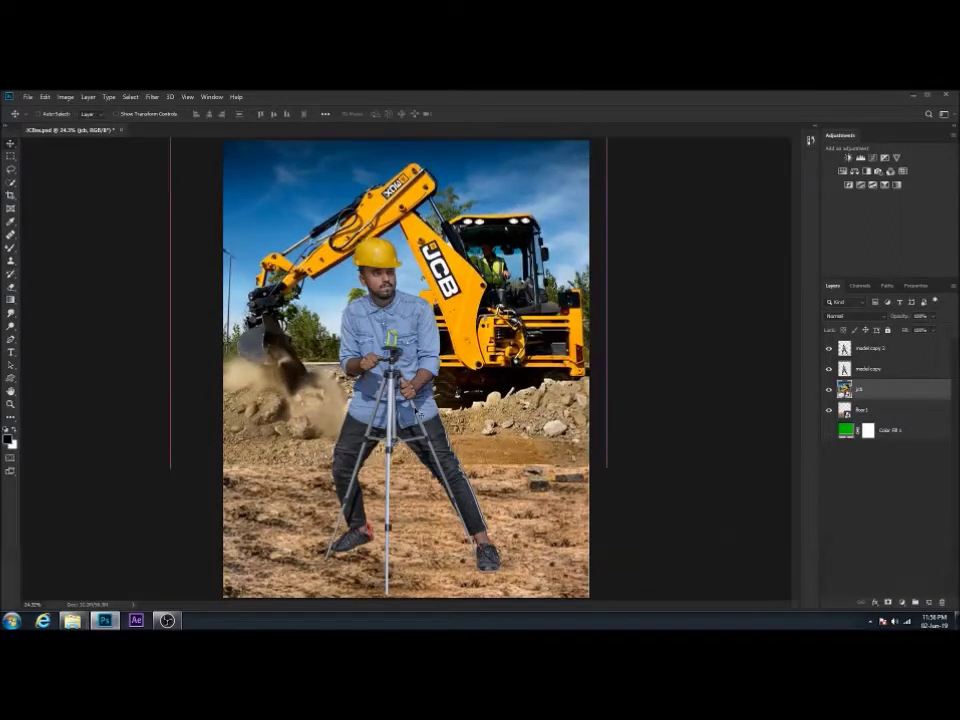
key(shift+Left)
key(shift+Left)
key(shift+Left)
key(shift+Right)
key(shift+Right)
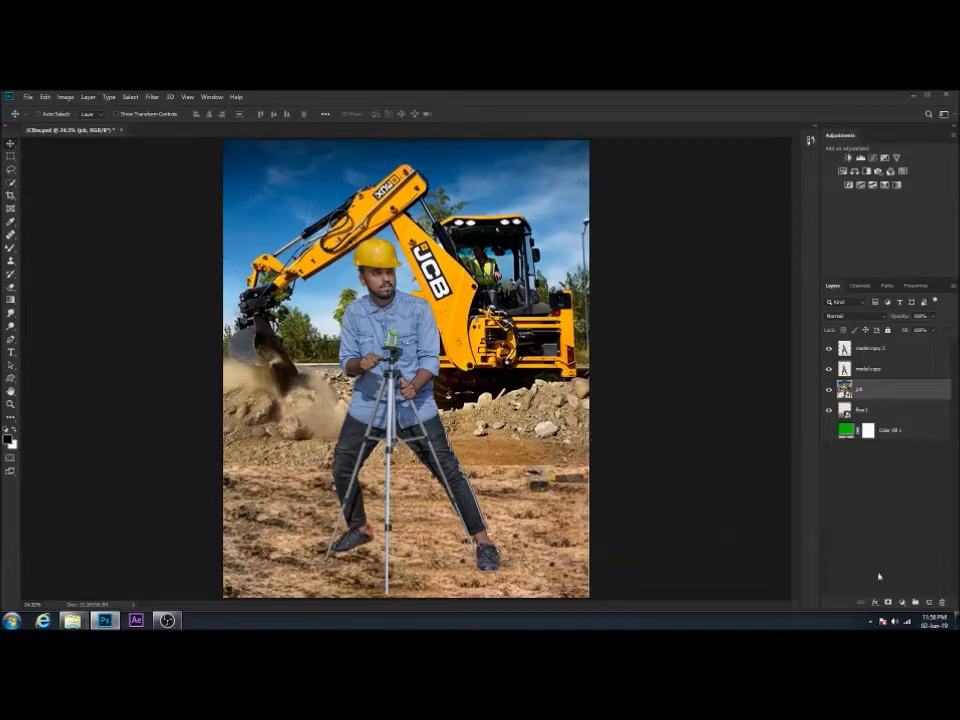
Blend the jcb photo's ground into the dirt with a gradient mask, then rasterize and apply it.
click(888, 602)
click(12, 300)
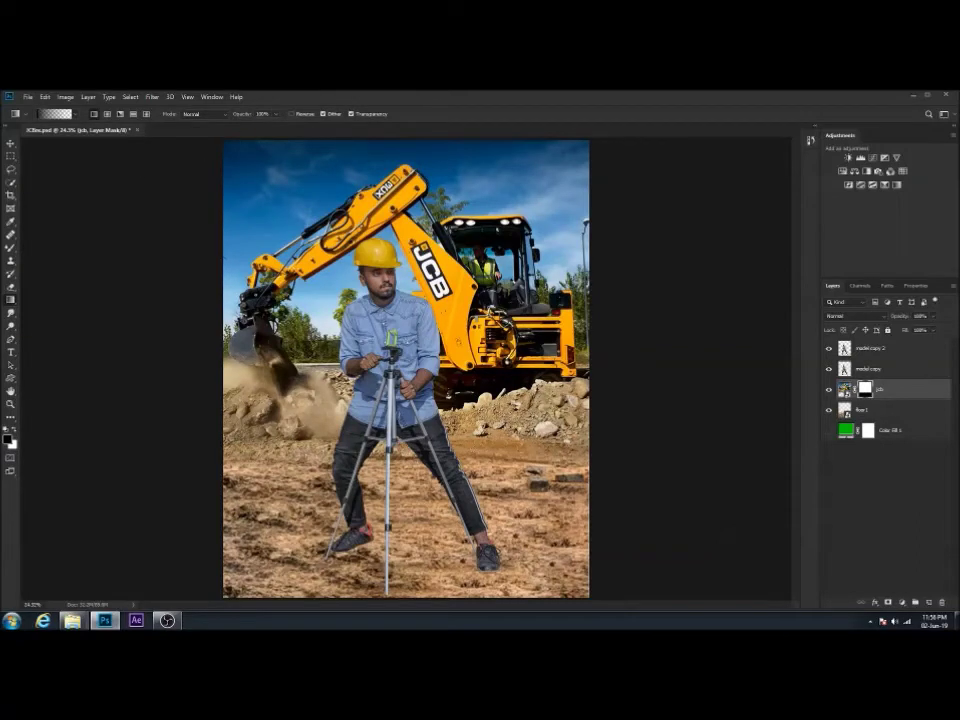
drag(510, 432, 510, 462)
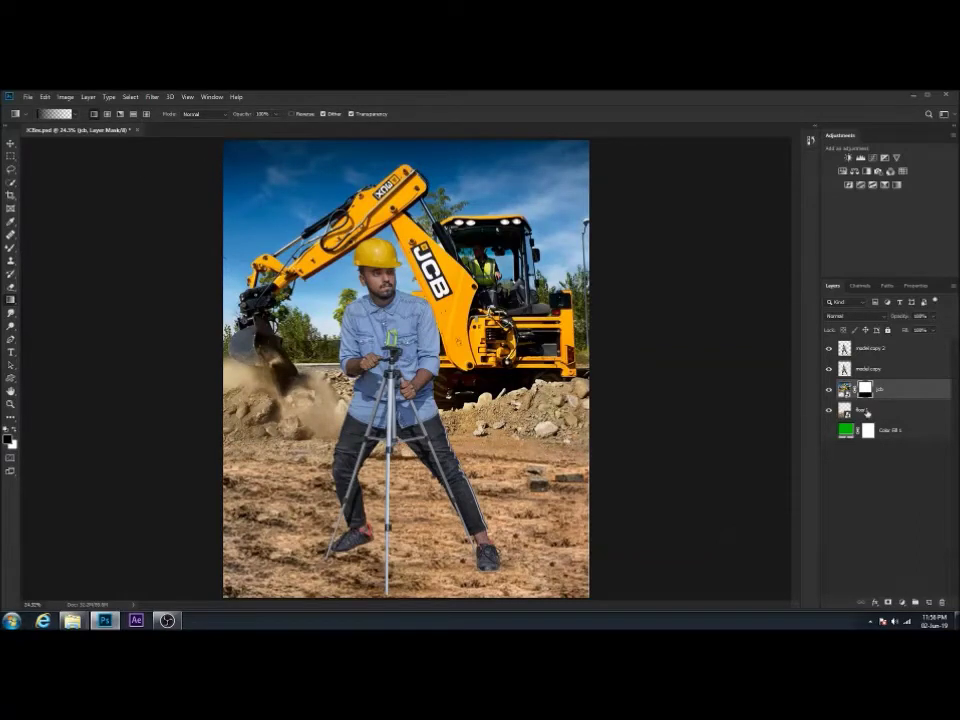
right_click(881, 392)
click(873, 391)
right_click(871, 392)
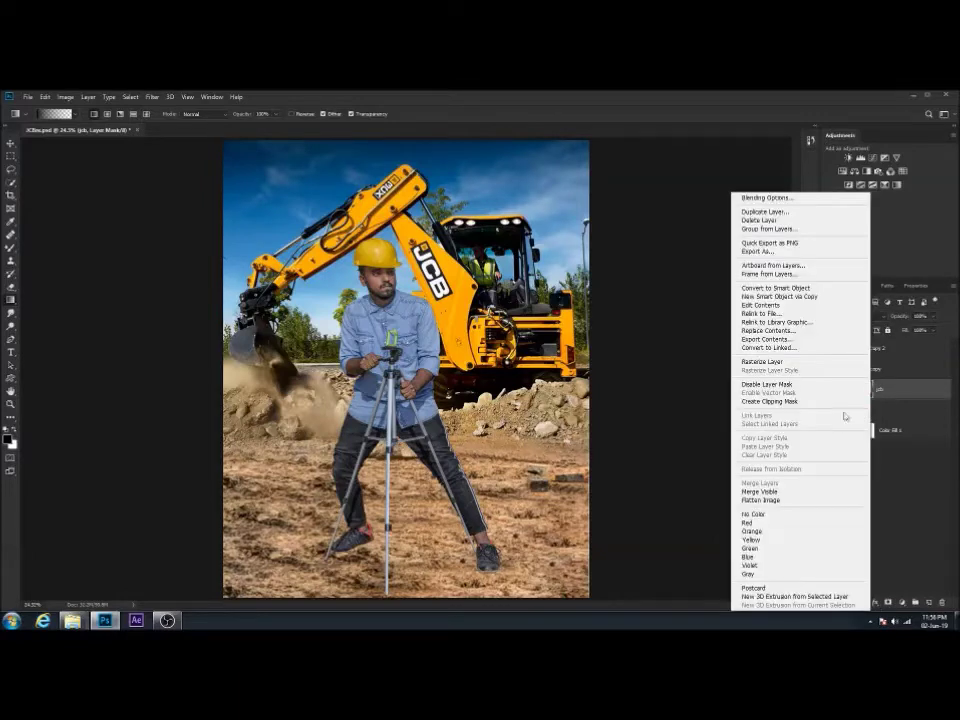
click(851, 362)
right_click(864, 389)
click(866, 416)
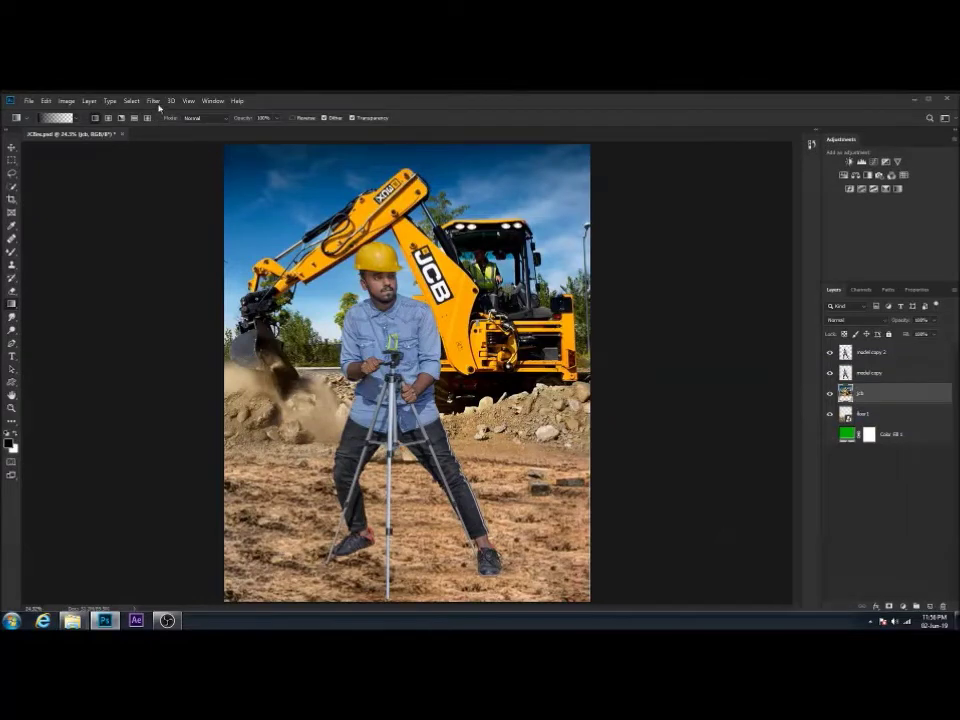
Apply Lens Blur to the excavator background and shift it into place.
click(153, 101)
click(300, 268)
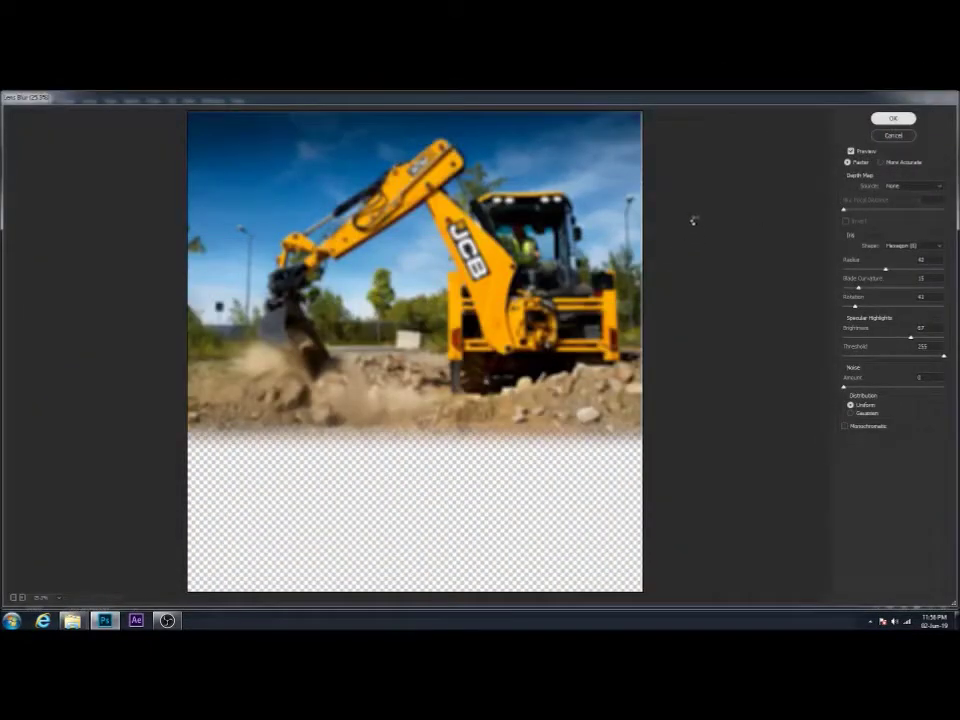
key(Return)
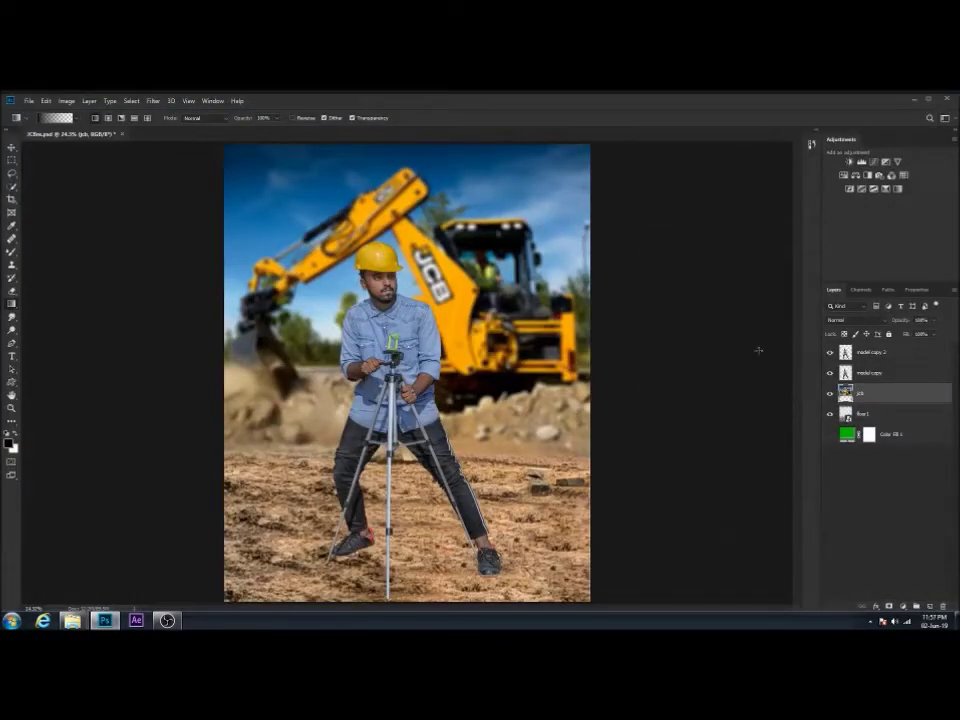
key(v)
drag(345, 240, 373, 256)
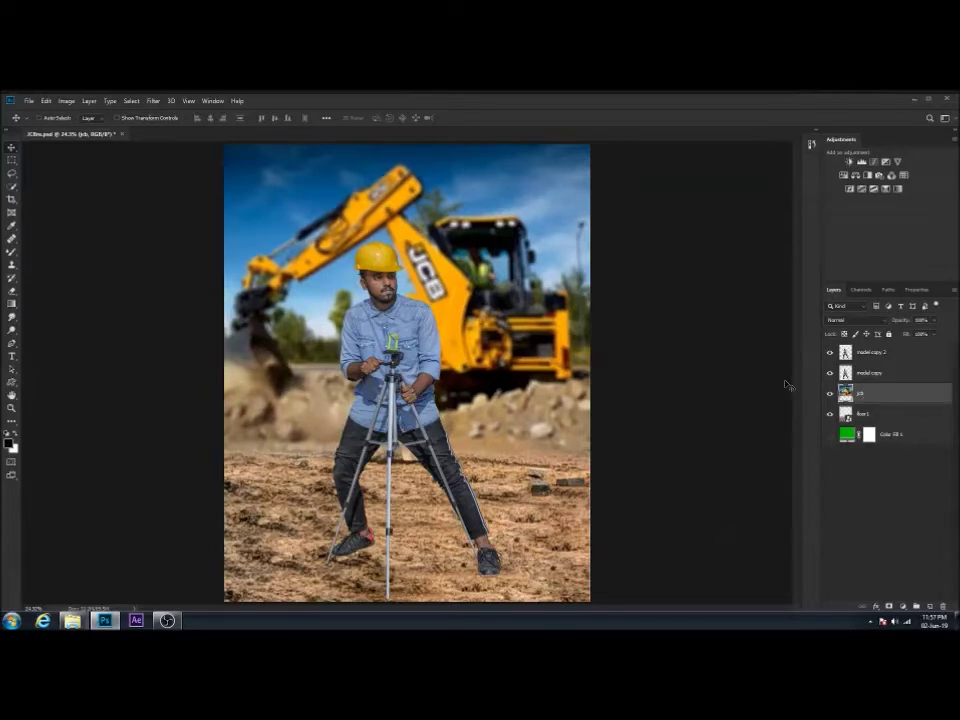
Duplicate the surveyor layer and turn it into a black silhouette with Lightness -100.
click(893, 354)
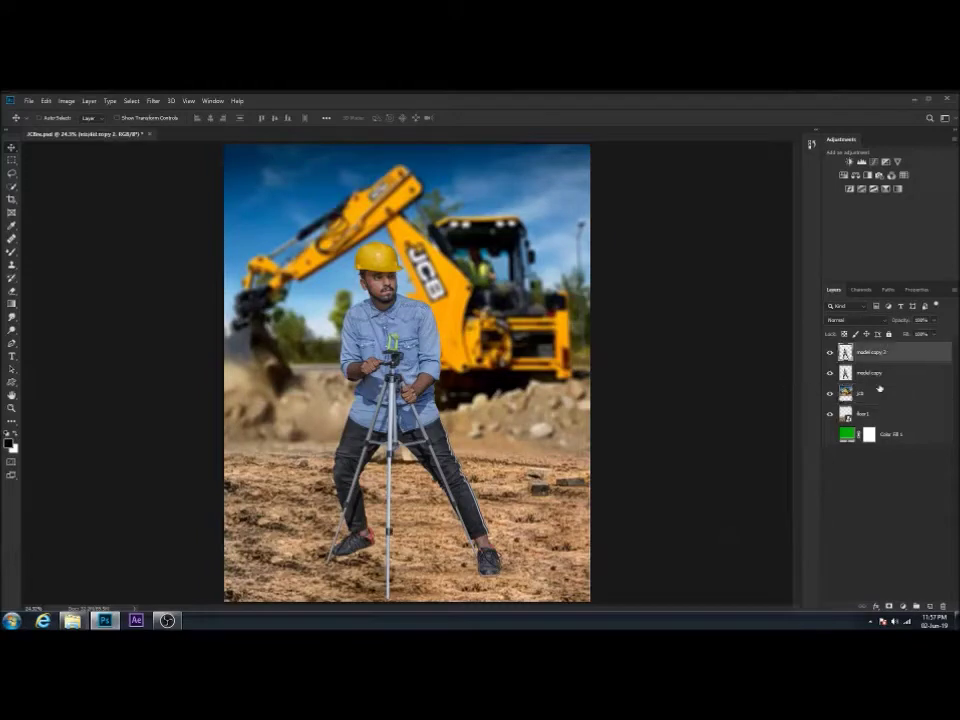
click(882, 374)
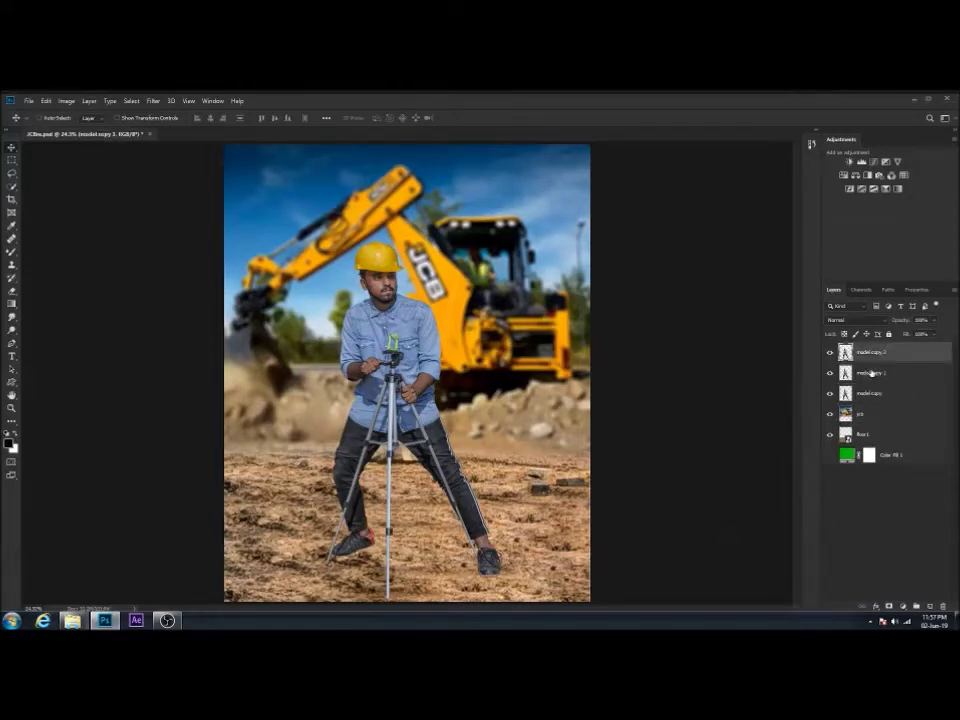
key(ctrl+j)
key(ctrl+u)
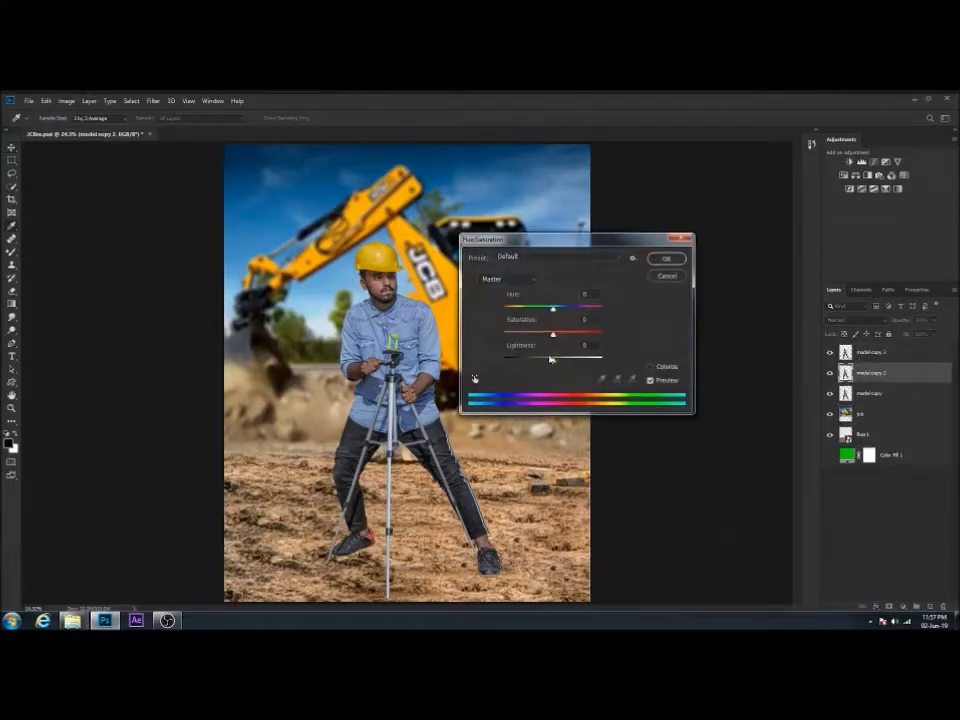
drag(553, 359, 450, 365)
key(Return)
Distort the black silhouette flat onto the ground as a cast shadow.
key(ctrl+t)
right_click(409, 269)
click(415, 300)
mouse_move(403, 217)
mouse_down()
mouse_move(407, 522)
mouse_move(409, 489)
mouse_up()
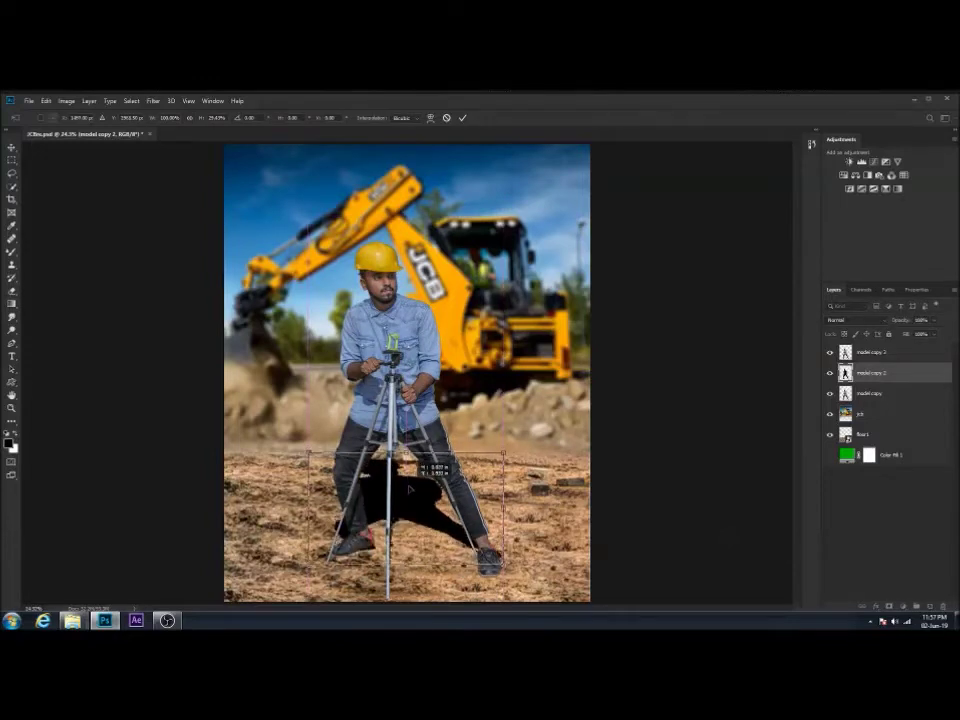
key(Return)
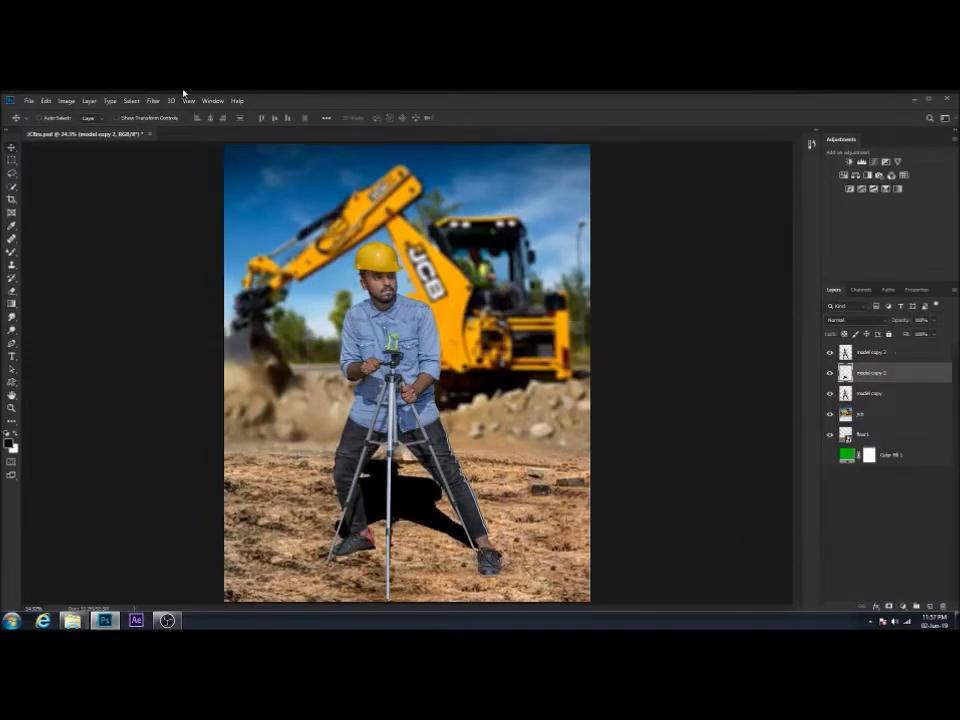
Soften the shadow with Gaussian Blur and set its Fill to 50%.
click(153, 101)
click(300, 265)
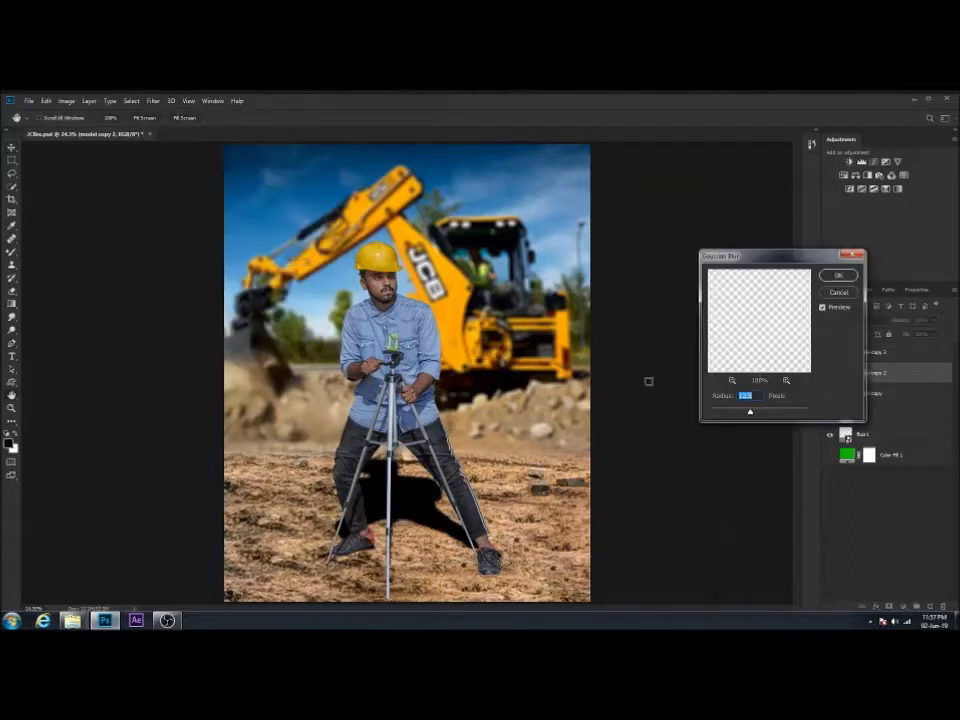
key(Return)
text(50)
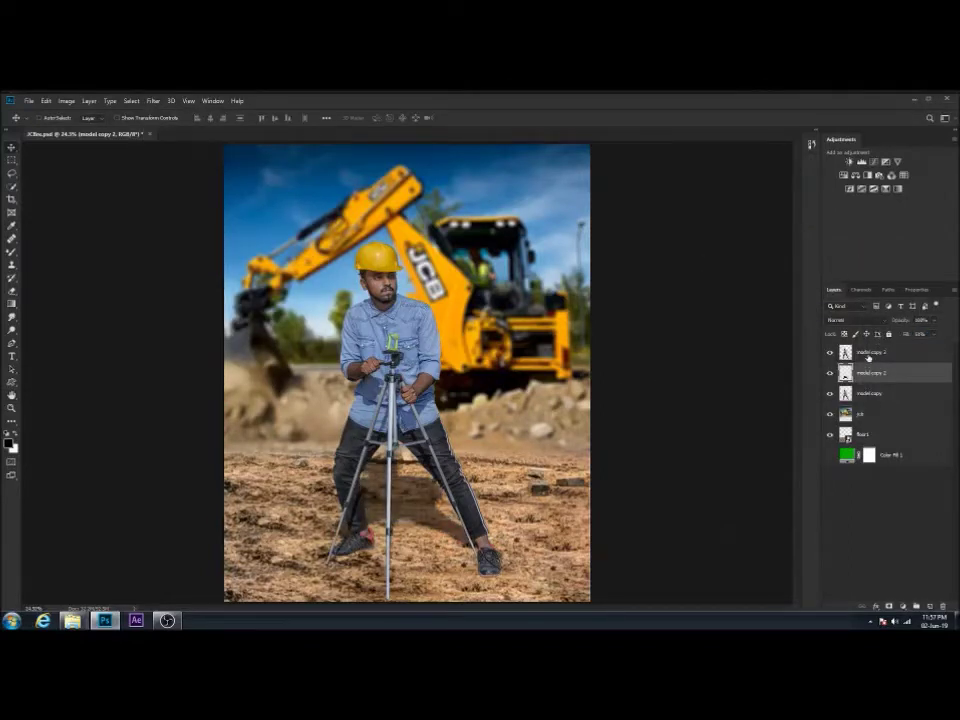
click(868, 354)
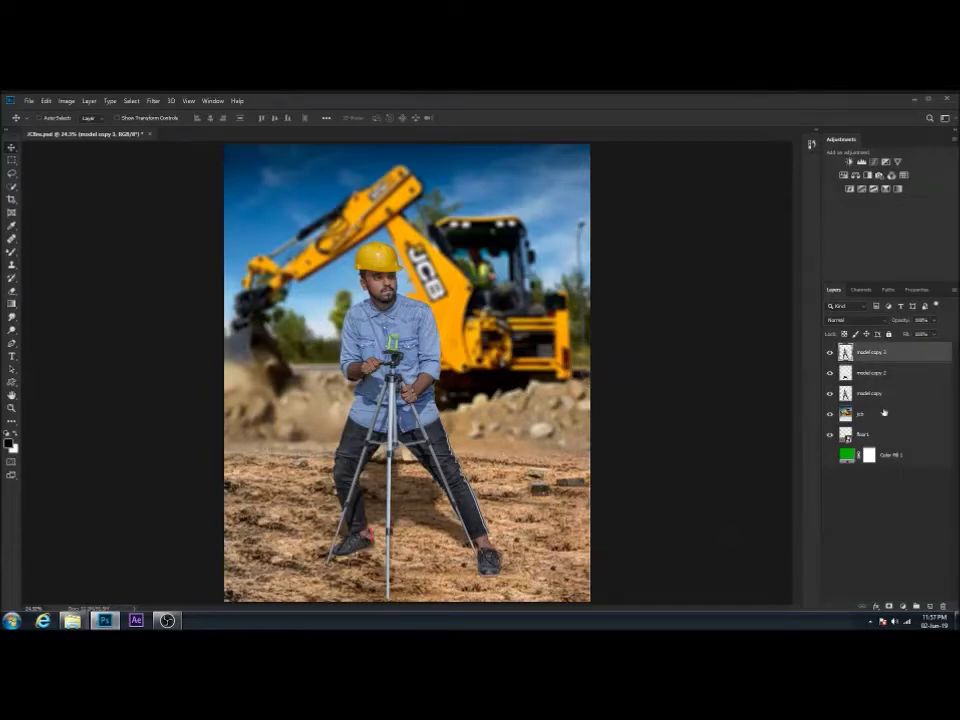
Add a new layer above model copy and brush a small dark shadow under the left tripod foot.
click(872, 393)
click(928, 607)
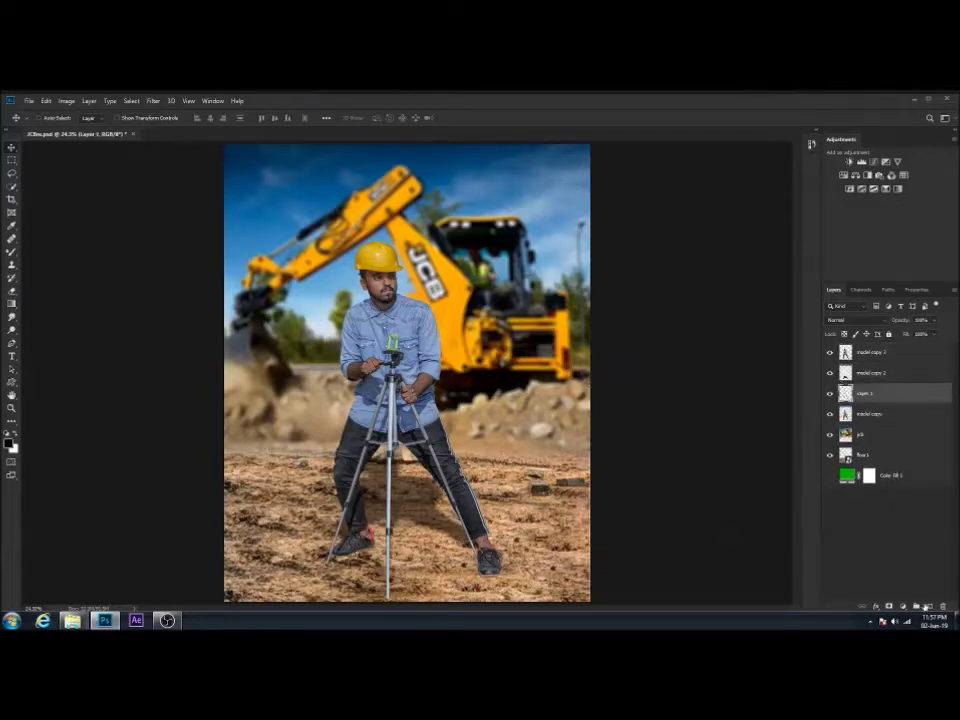
click(17, 254)
key(ctrl+plus)
key(ctrl+plus)
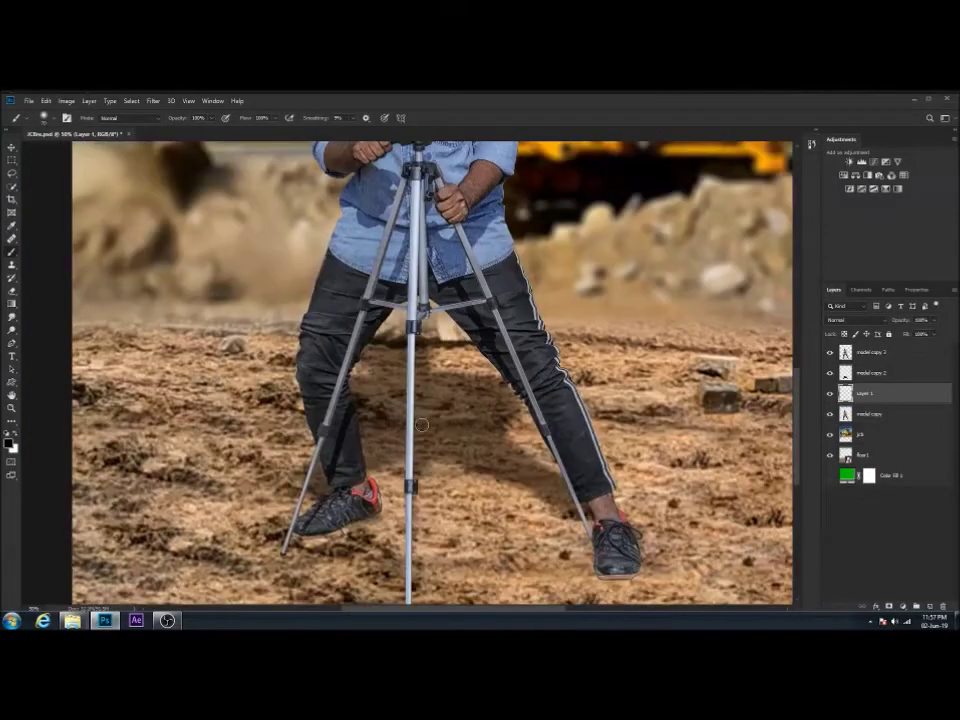
right_click(450, 418)
click(415, 414)
scroll(415, 414, down, 3)
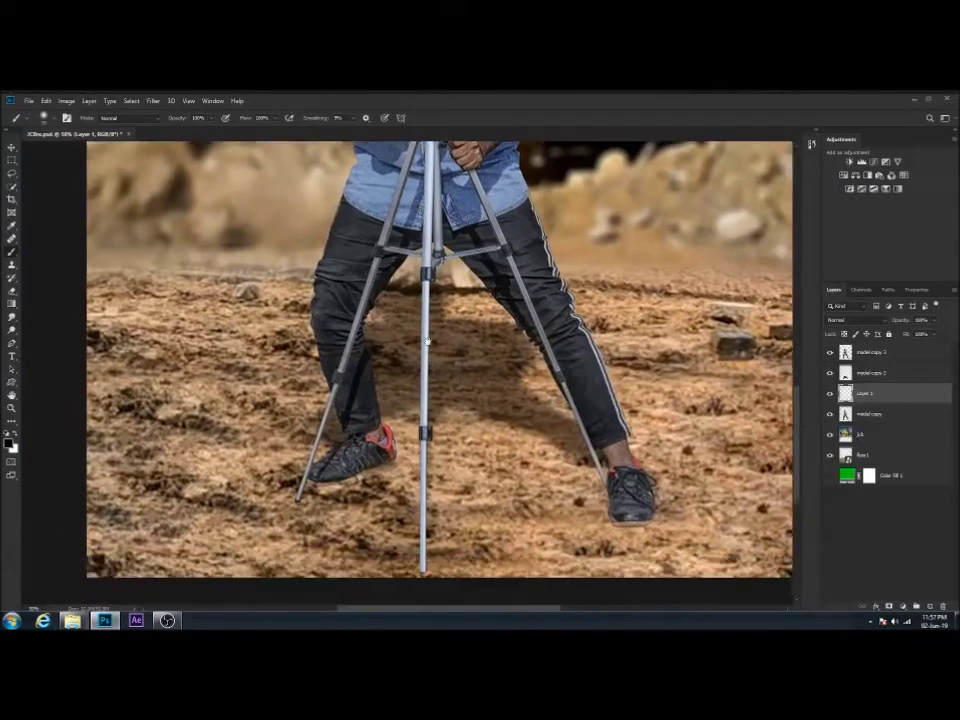
scroll(311, 403, down, 1)
drag(272, 475, 218, 483)
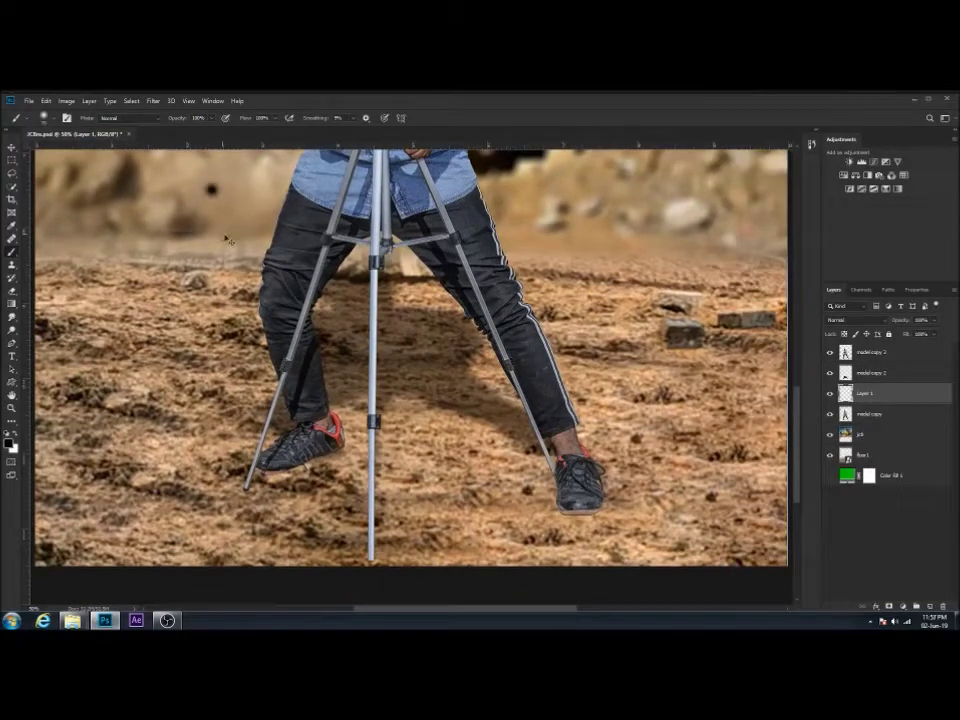
click(211, 193)
Select the jcb background layer and reframe the view on the legs and ground.
key(v)
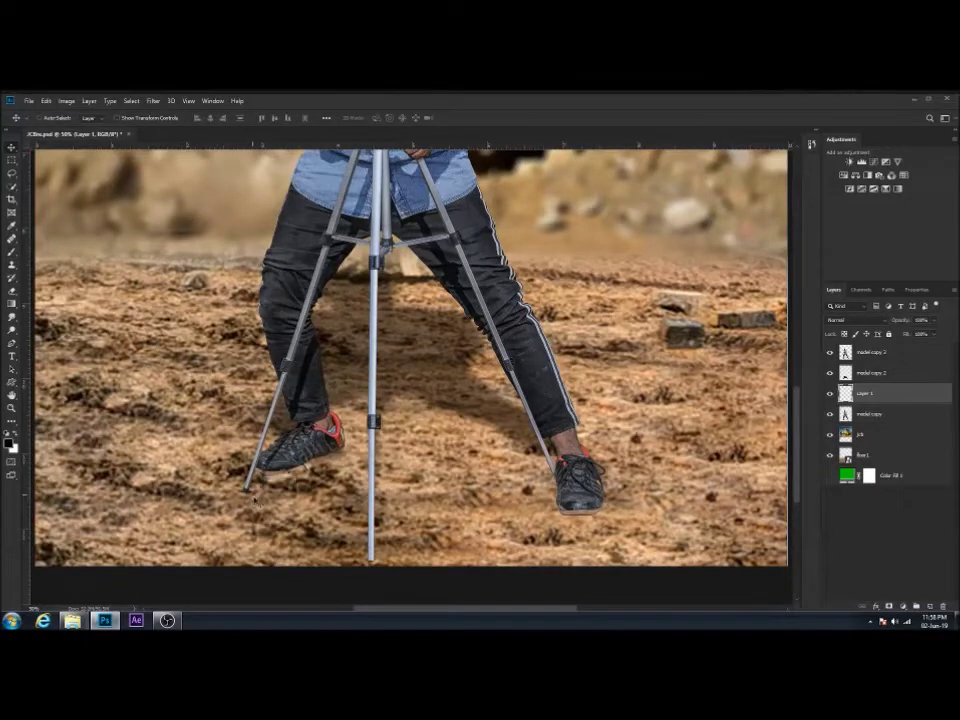
click(622, 313)
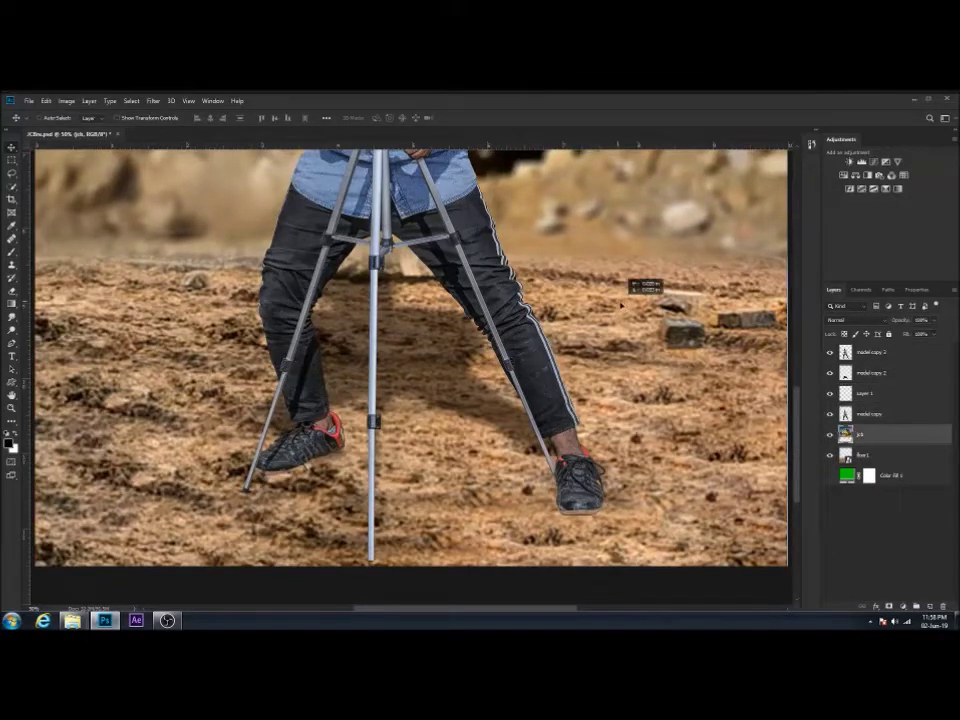
key(ctrl+0)
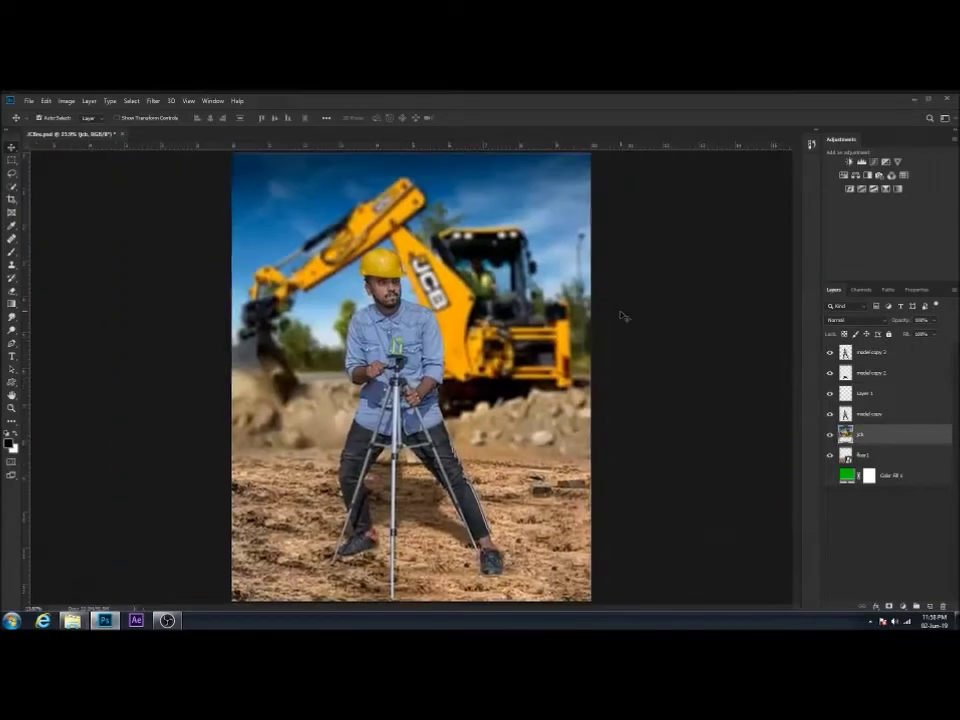
key(ctrl+plus)
key(ctrl+plus)
key(ctrl+plus)
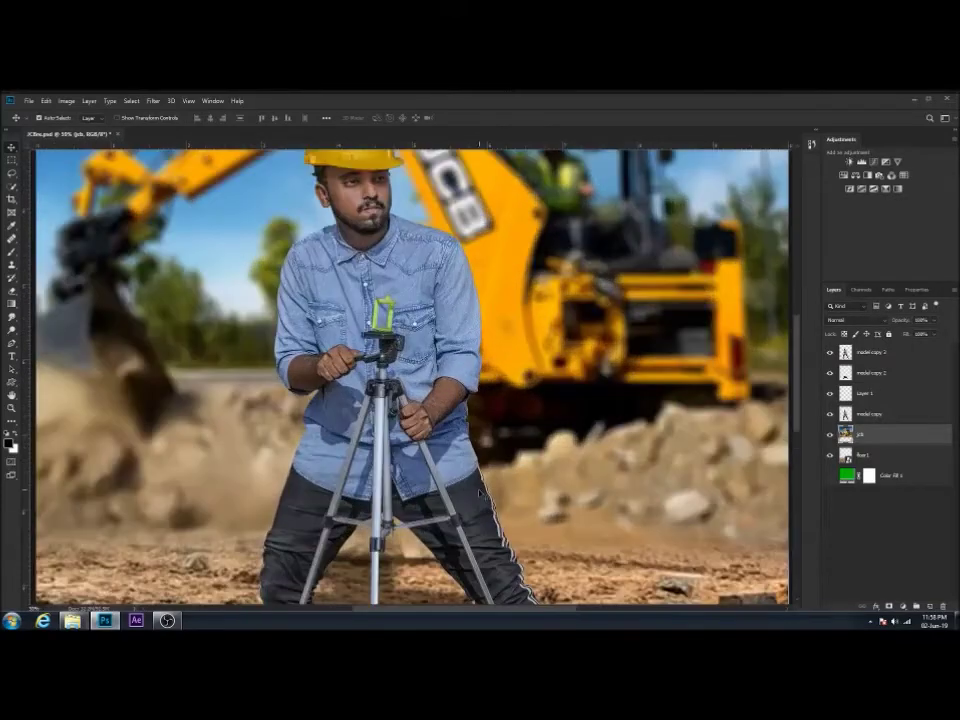
drag(502, 460, 514, 311)
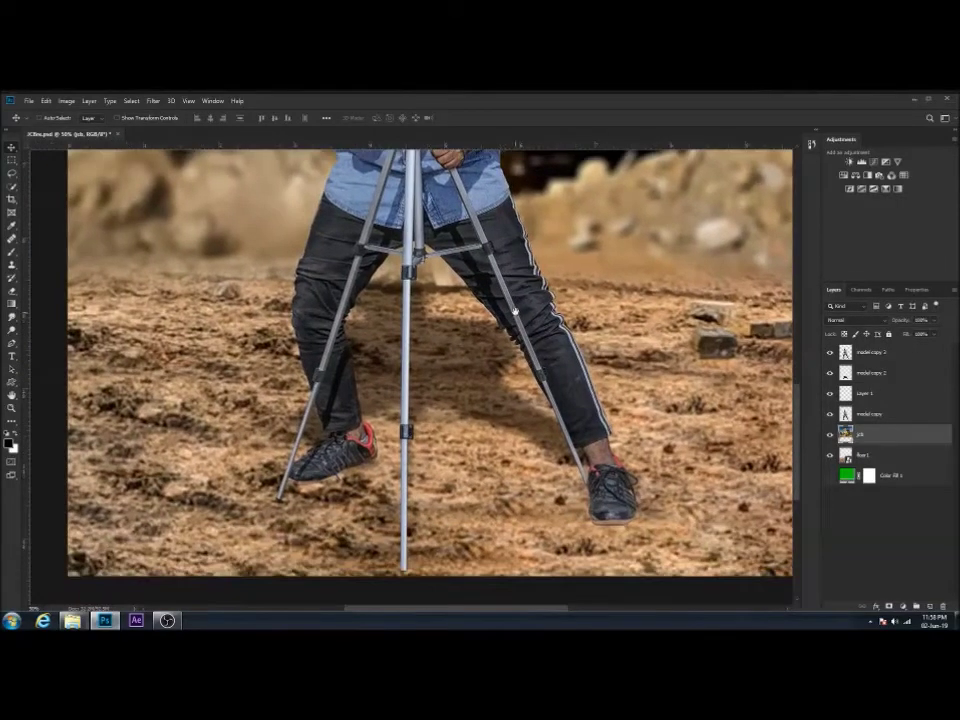
Copy the contact shadow under the middle tripod foot and another foot, resizing the copy.
click(866, 393)
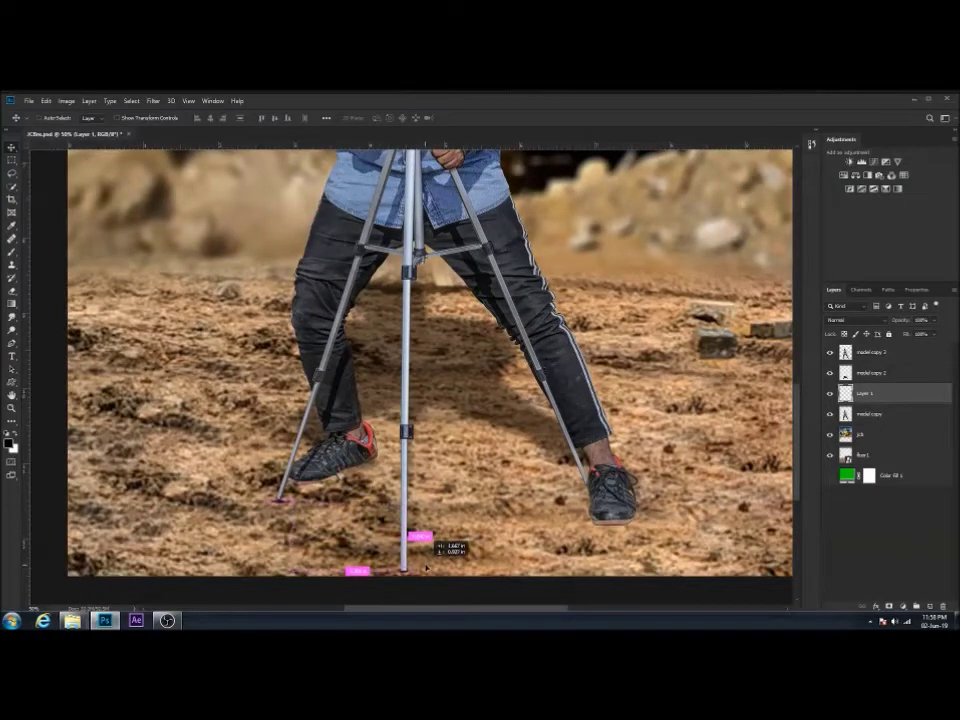
drag(412, 567, 422, 568)
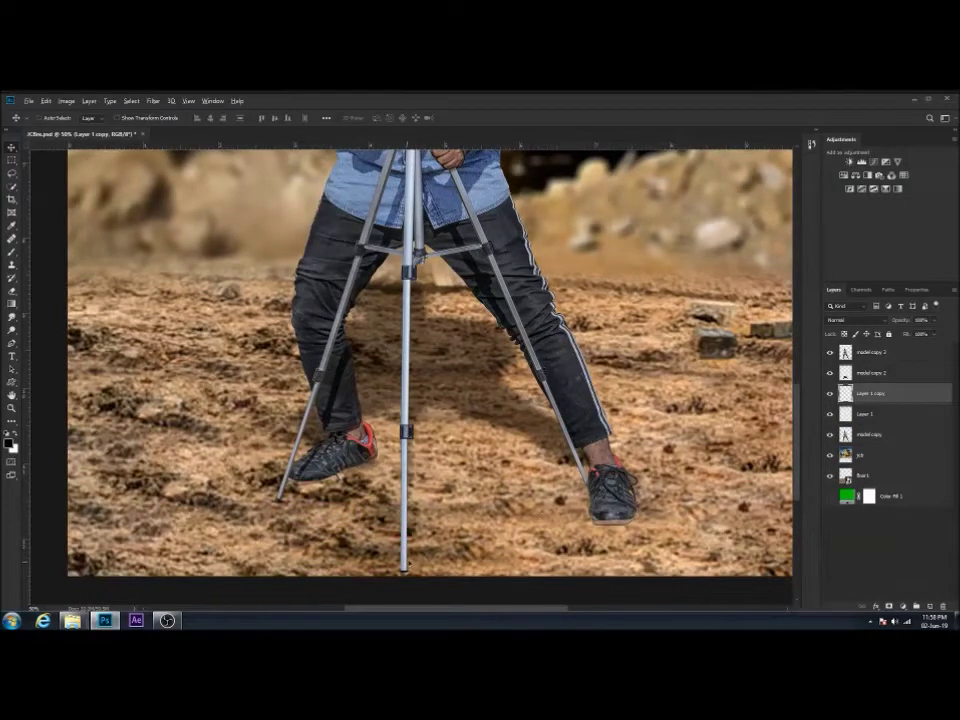
alt+drag(405, 445, 392, 467)
key(ctrl+t)
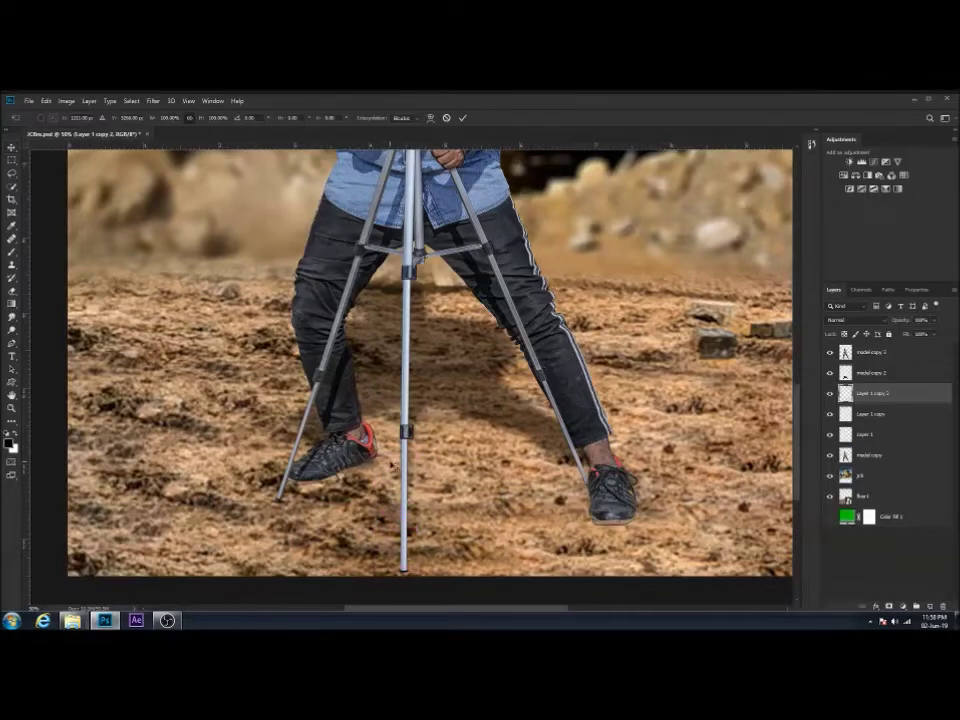
key(Return)
mouse_move(374, 455)
mouse_down()
mouse_move(404, 432)
mouse_move(640, 505)
mouse_up()
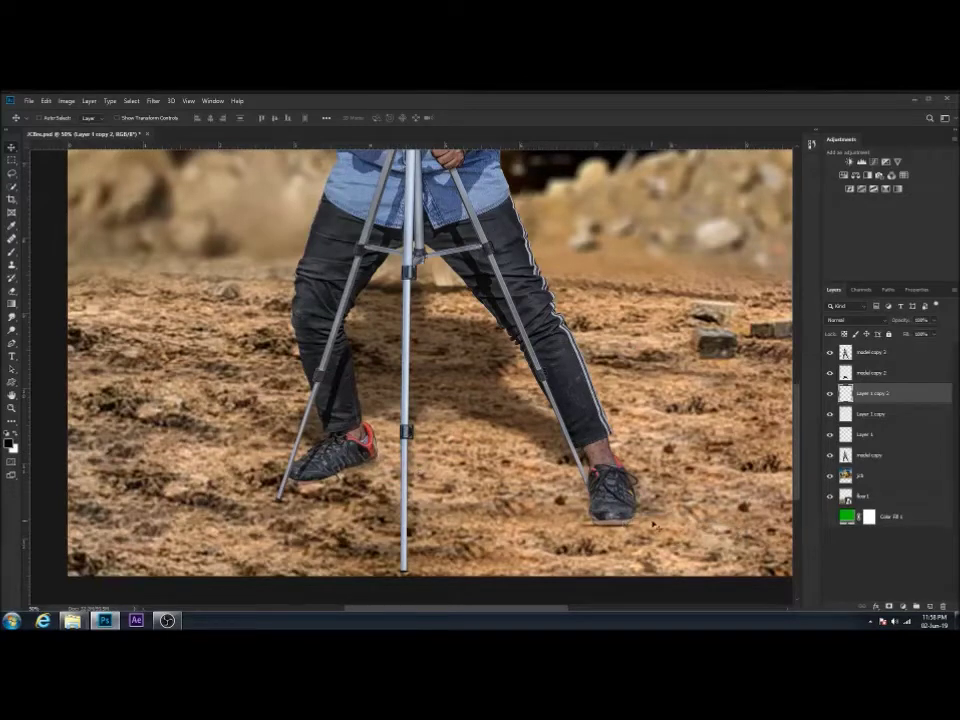
Copy another shadow piece, resize it and slide it under the right shoe.
drag(610, 520, 483, 502)
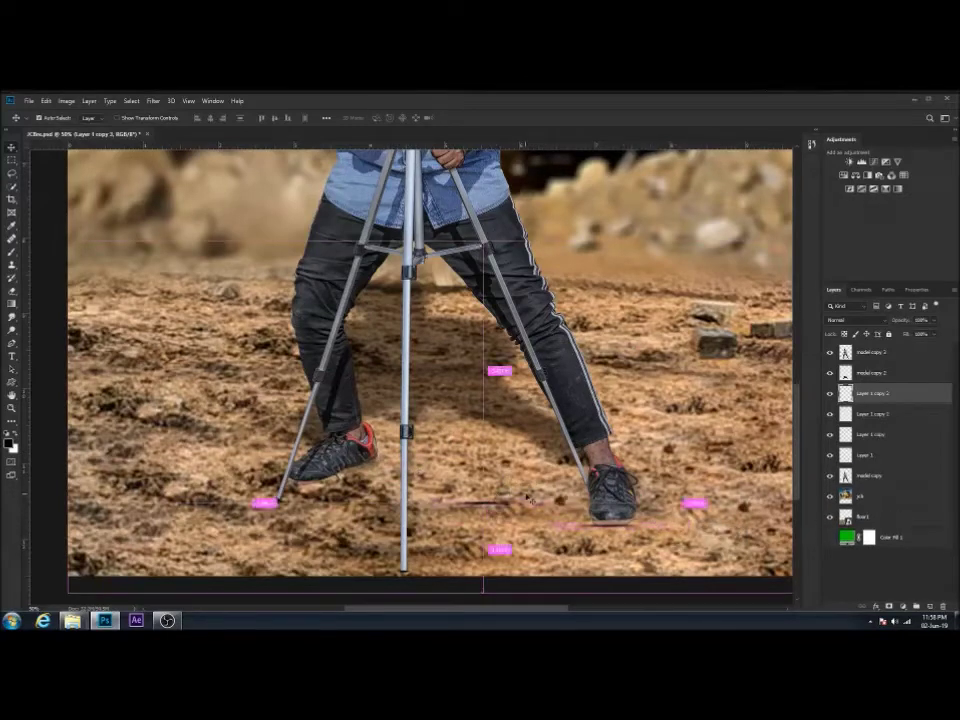
key(ctrl+t)
key(Return)
drag(483, 502, 397, 457)
drag(404, 455, 426, 455)
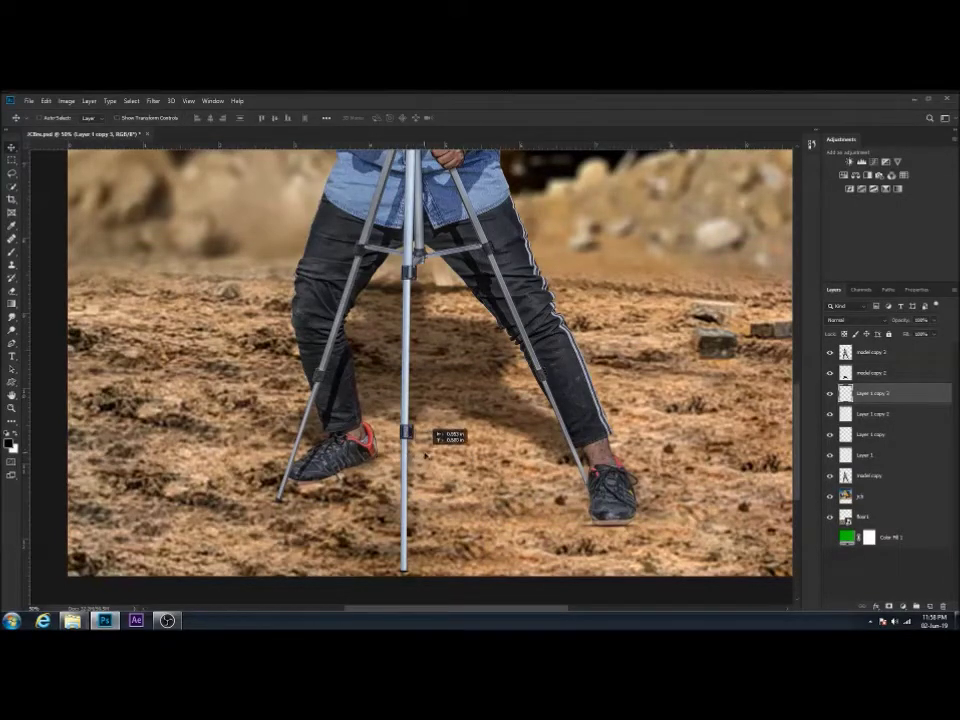
key(ctrl+0)
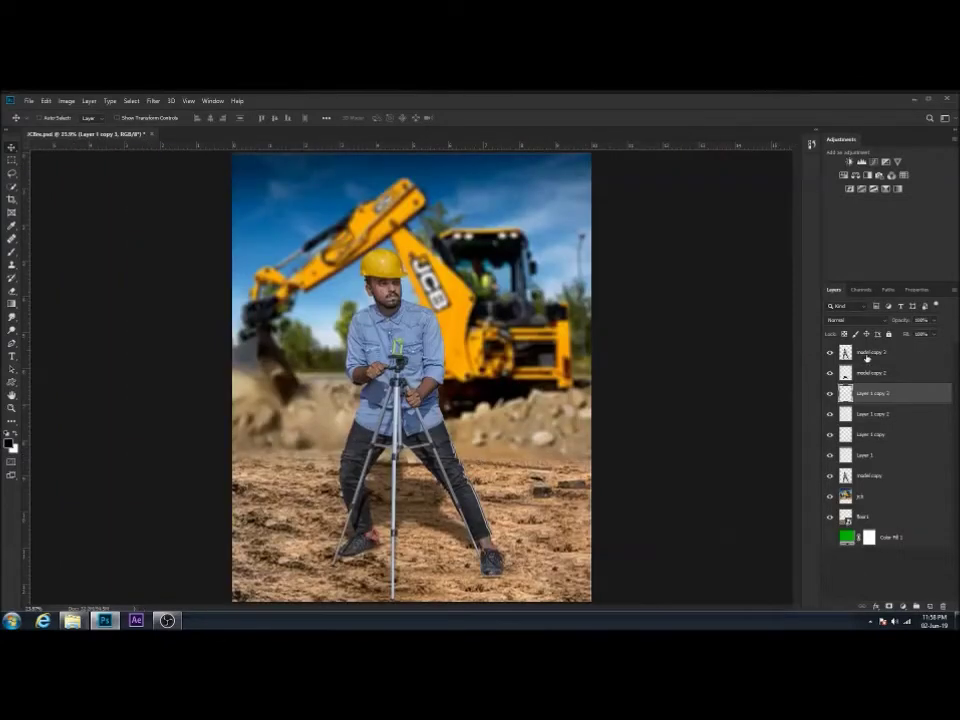
Group the shadow layers from model copy 2 down to Layer 1.
click(868, 372)
shift+click(870, 456)
key(ctrl+g)
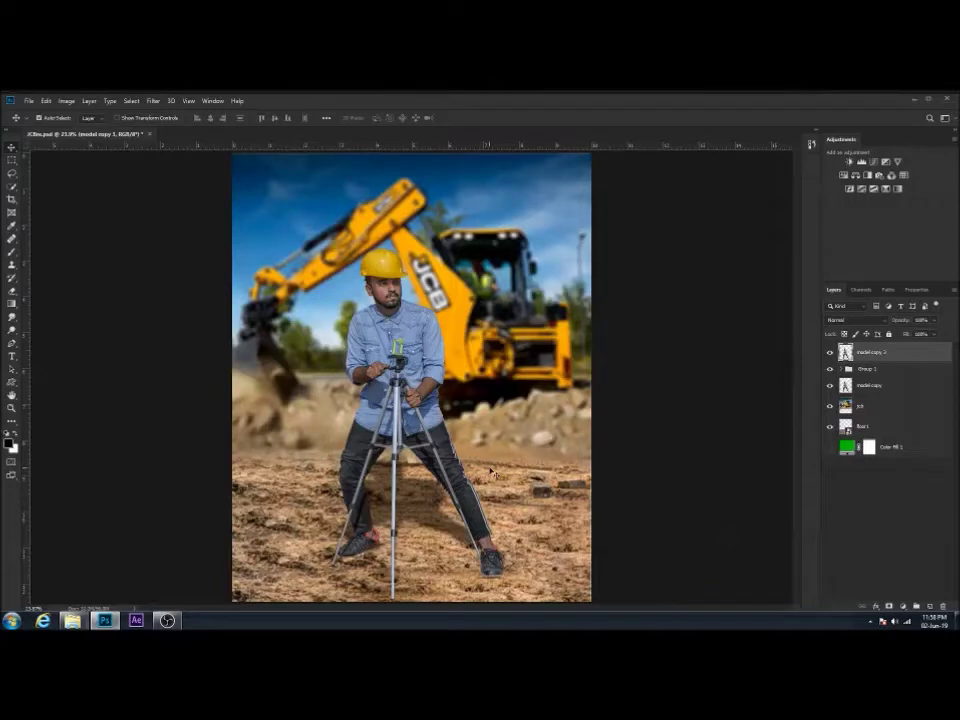
key(ctrl+plus)
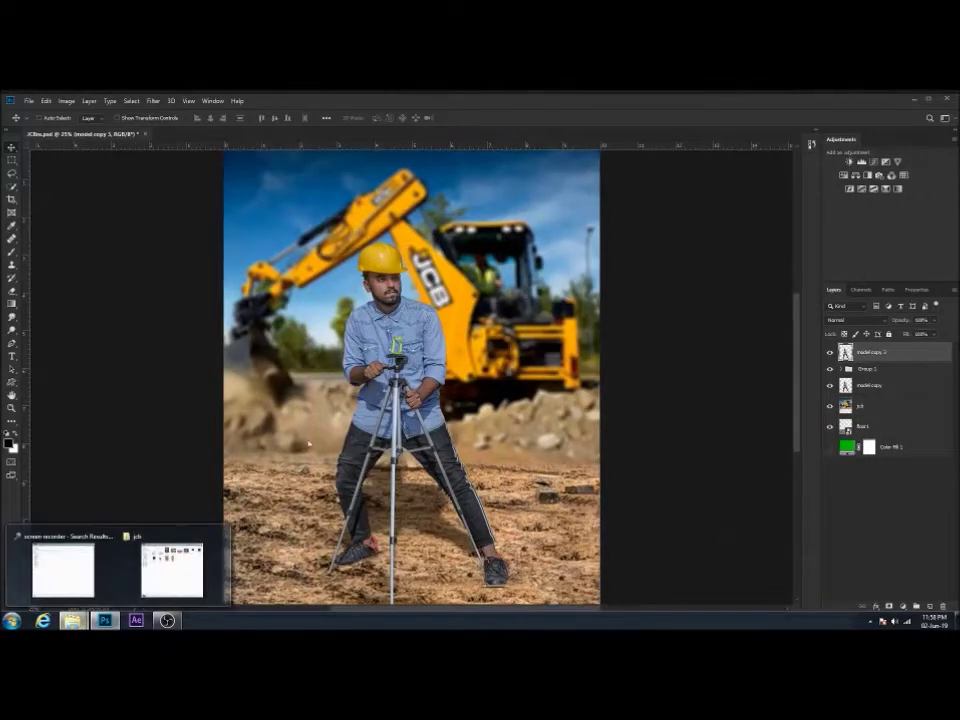
Place the total station image from the jcb folder over the tripod.
click(171, 568)
click(459, 295)
drag(459, 295, 133, 311)
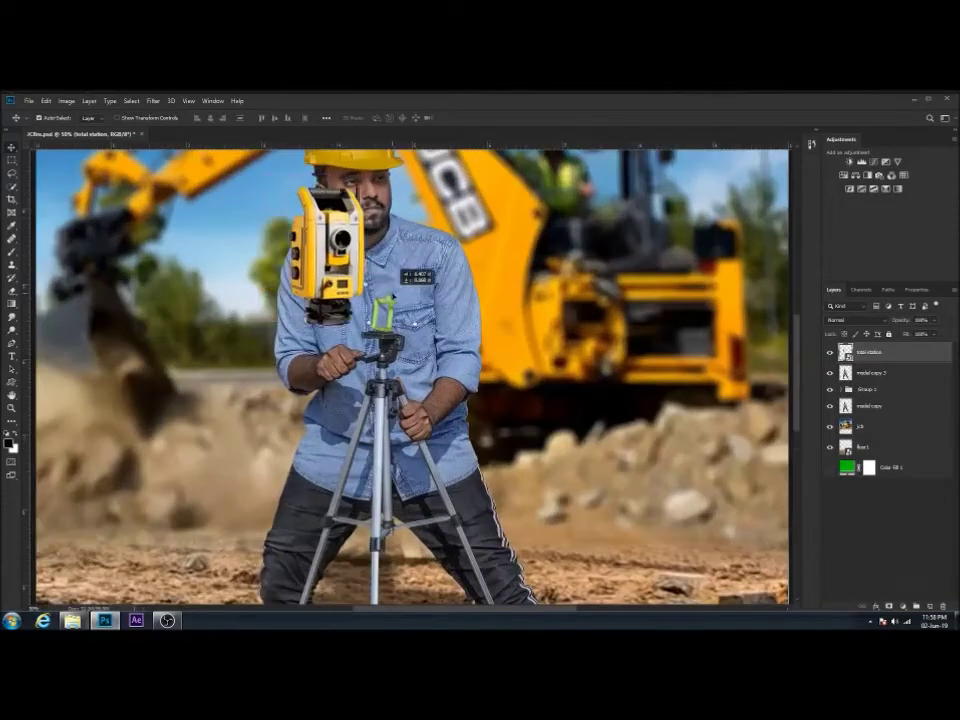
drag(398, 268, 438, 288)
Scale the total station to about 32% and seat it on the tripod head.
key(ctrl+t)
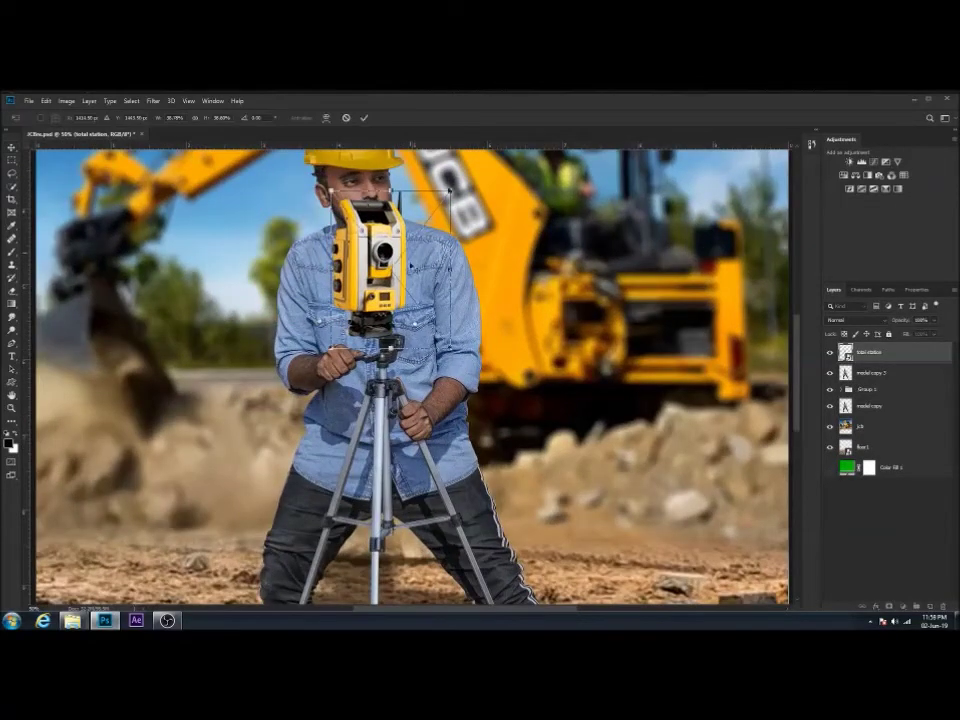
mouse_move(407, 204)
mouse_down()
mouse_move(395, 220)
mouse_move(428, 214)
mouse_up()
key(Return)
drag(376, 276, 391, 278)
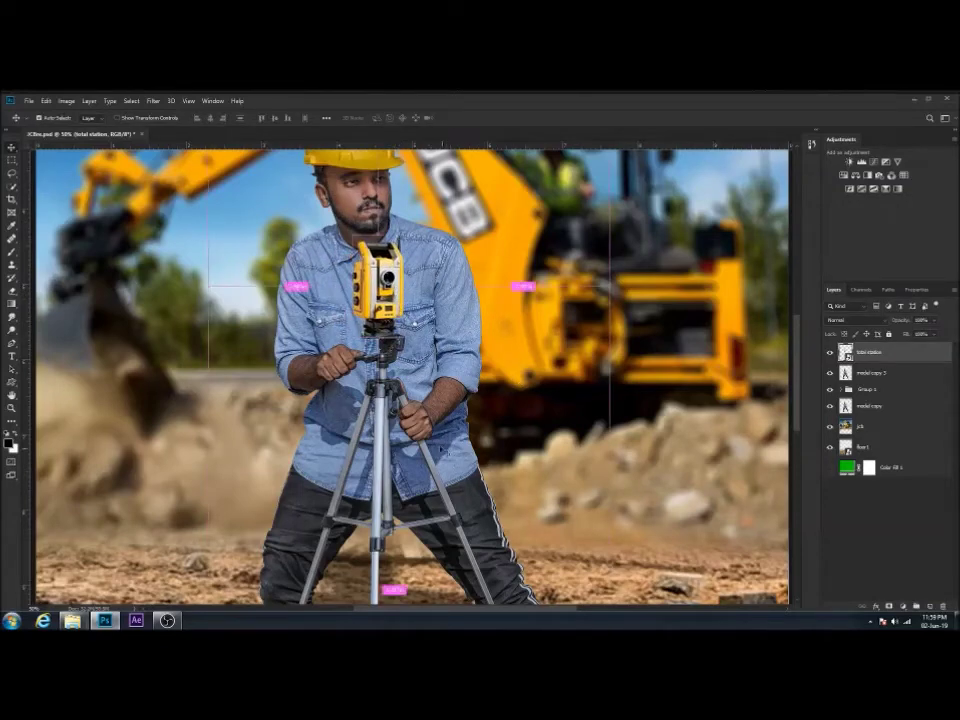
key(ctrl+plus)
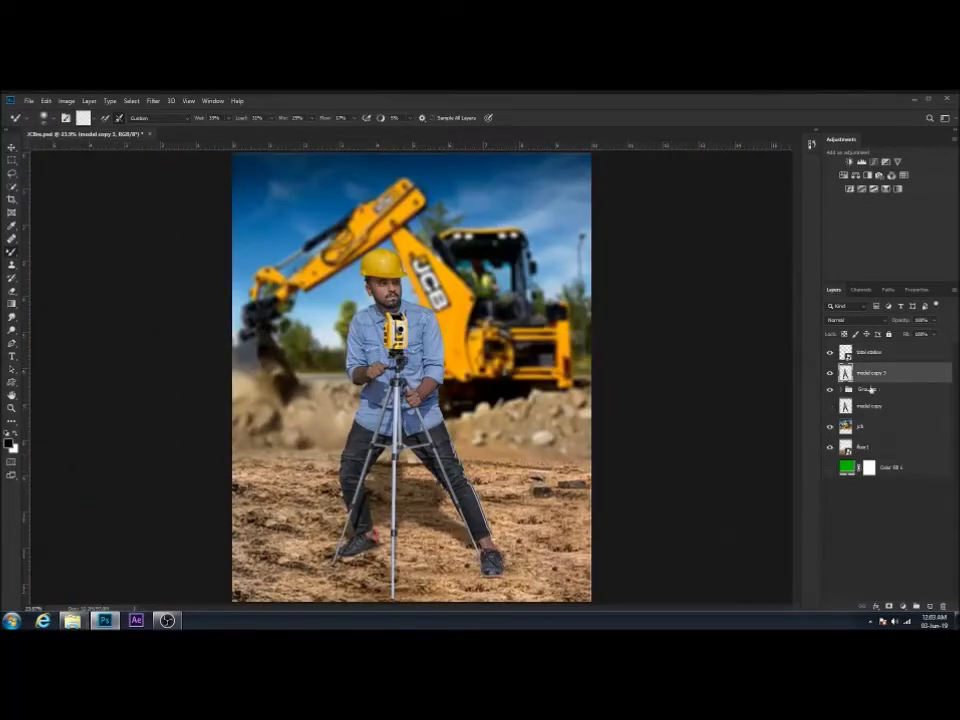
click(870, 352)
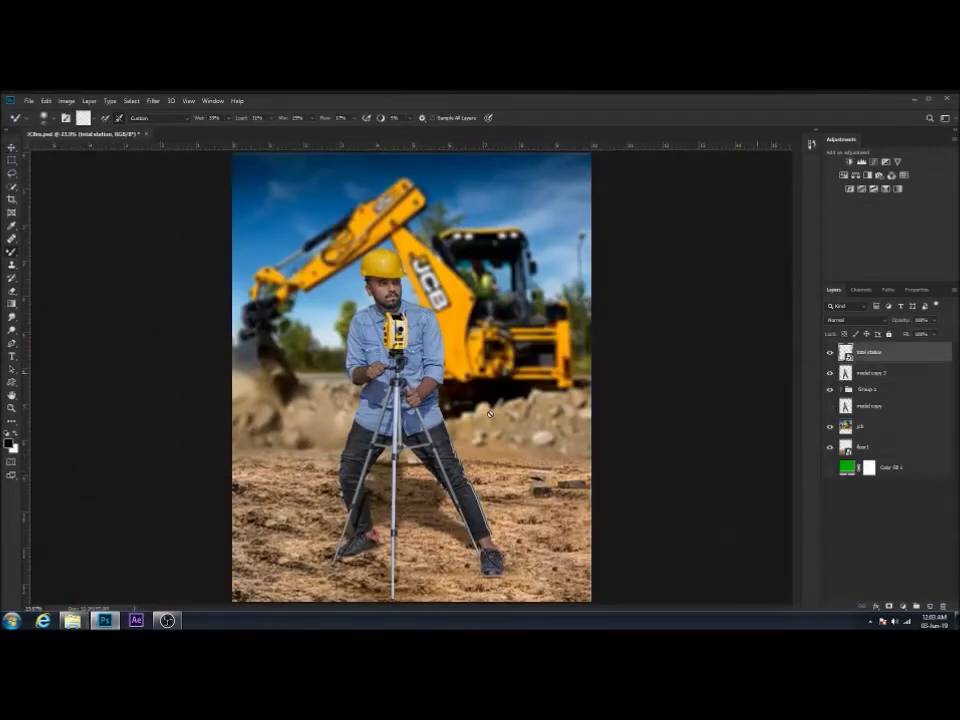
Bring the dirt_charge_2 dust image into the JCB composition, accepting the profile conversion.
click(72, 620)
click(172, 565)
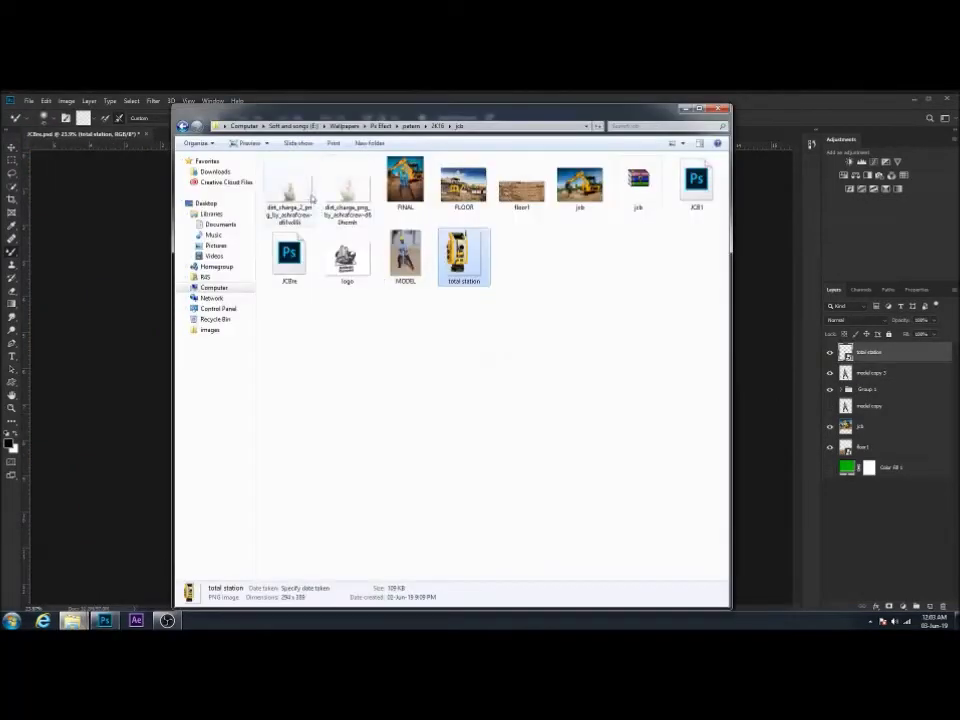
drag(345, 107, 485, 301)
mouse_move(429, 380)
mouse_down()
mouse_move(414, 185)
mouse_move(420, 122)
mouse_up()
key(v)
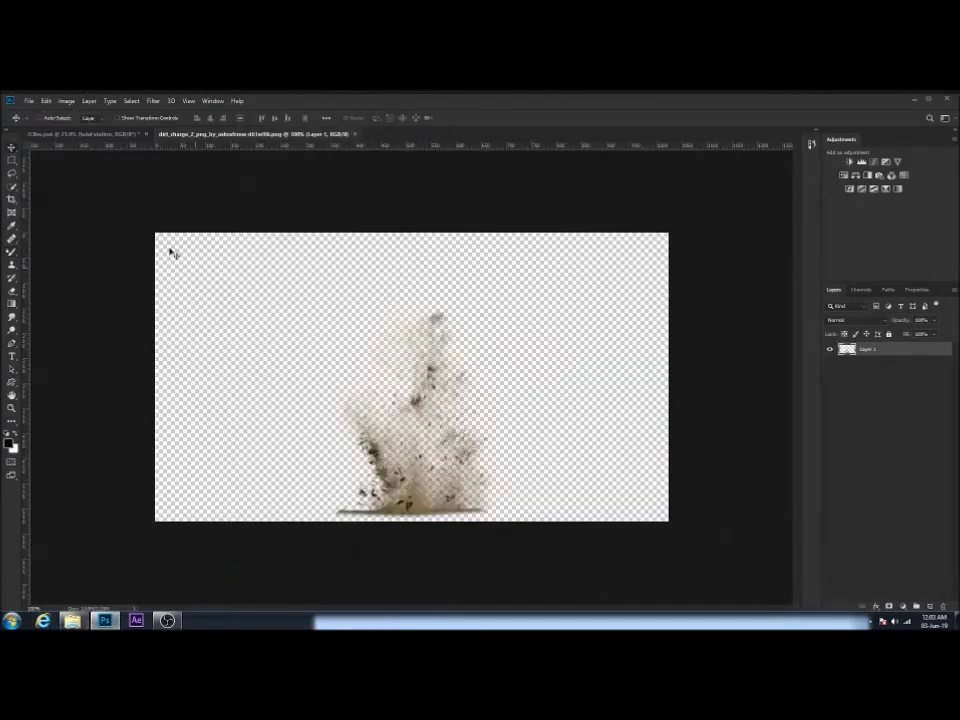
drag(360, 330, 141, 143)
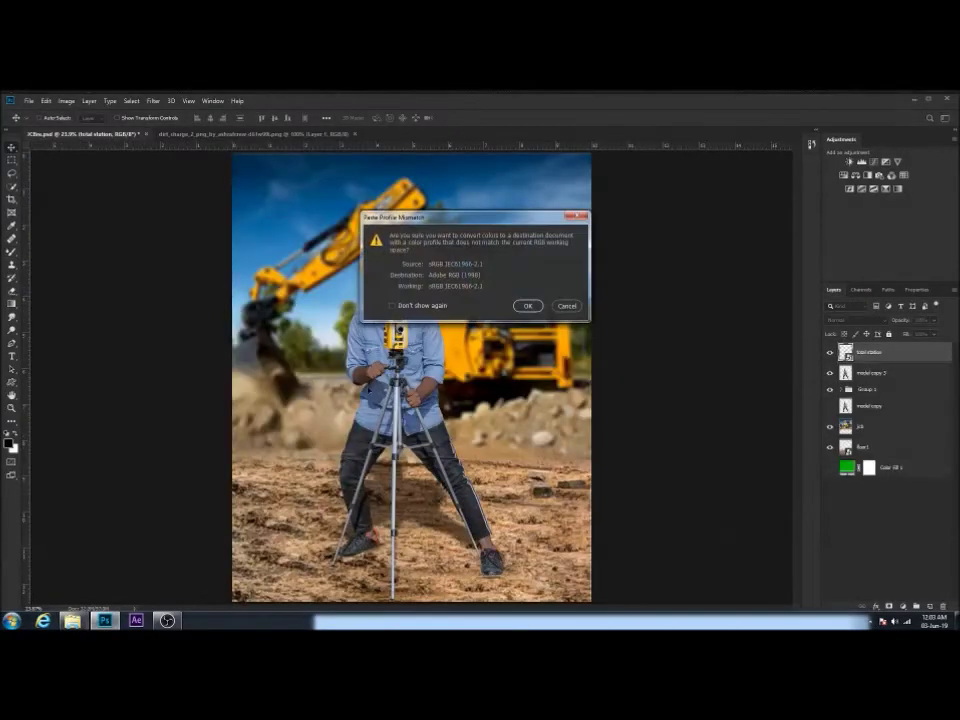
click(527, 306)
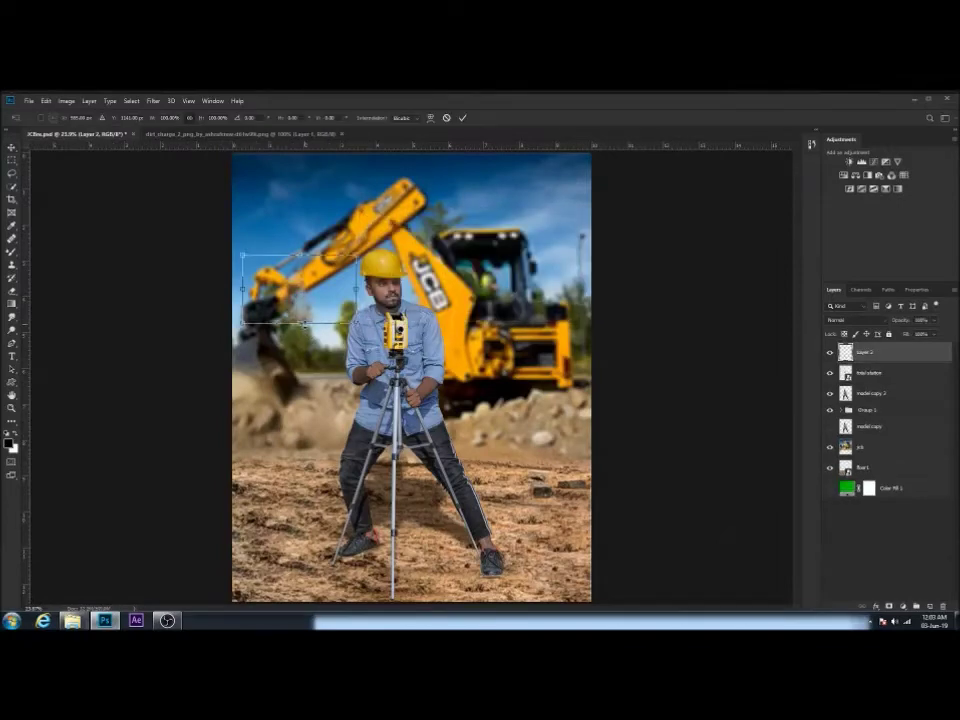
Enlarge and stretch the dust cloud across the left side of the scene.
key(ctrl+t)
drag(328, 447, 281, 432)
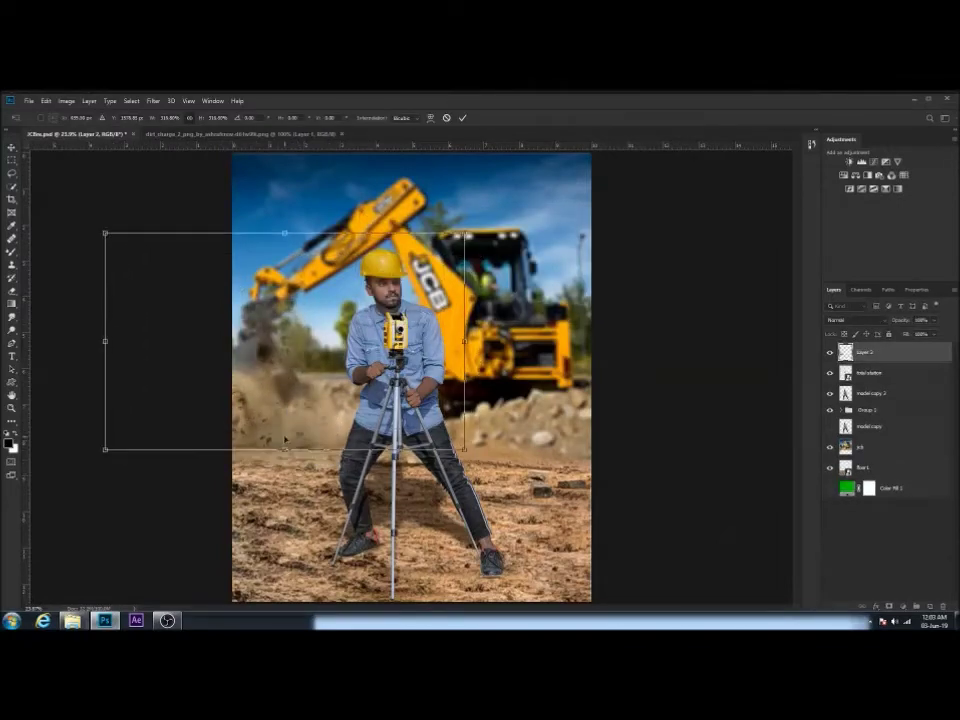
drag(107, 455, 30, 553)
drag(333, 494, 300, 400)
key(Return)
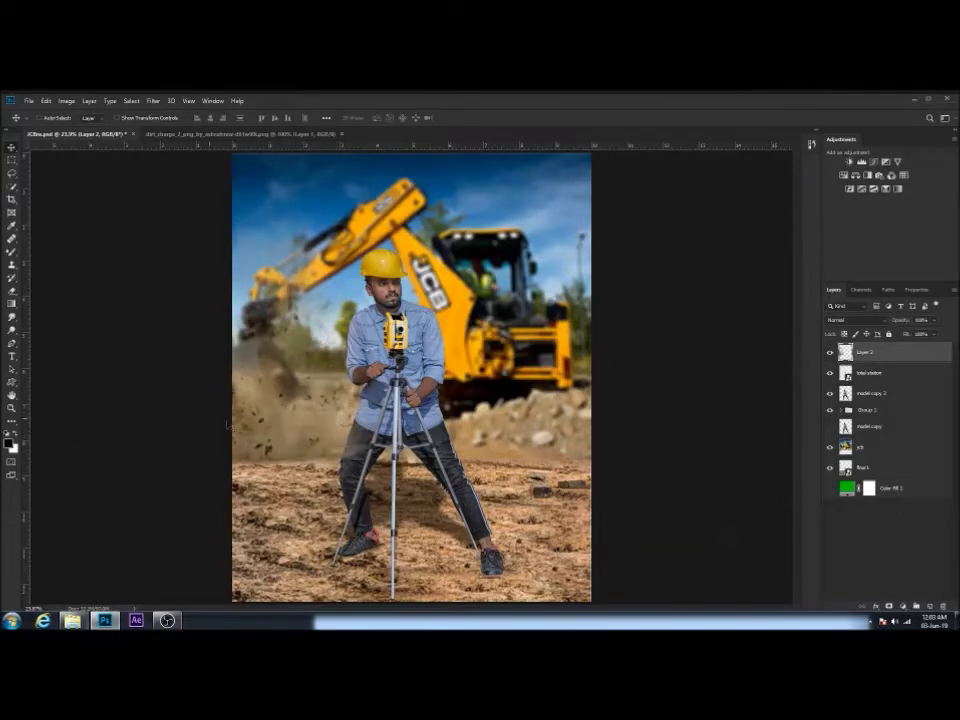
Erase the dust where it covers the surveyor's trouser leg.
click(11, 290)
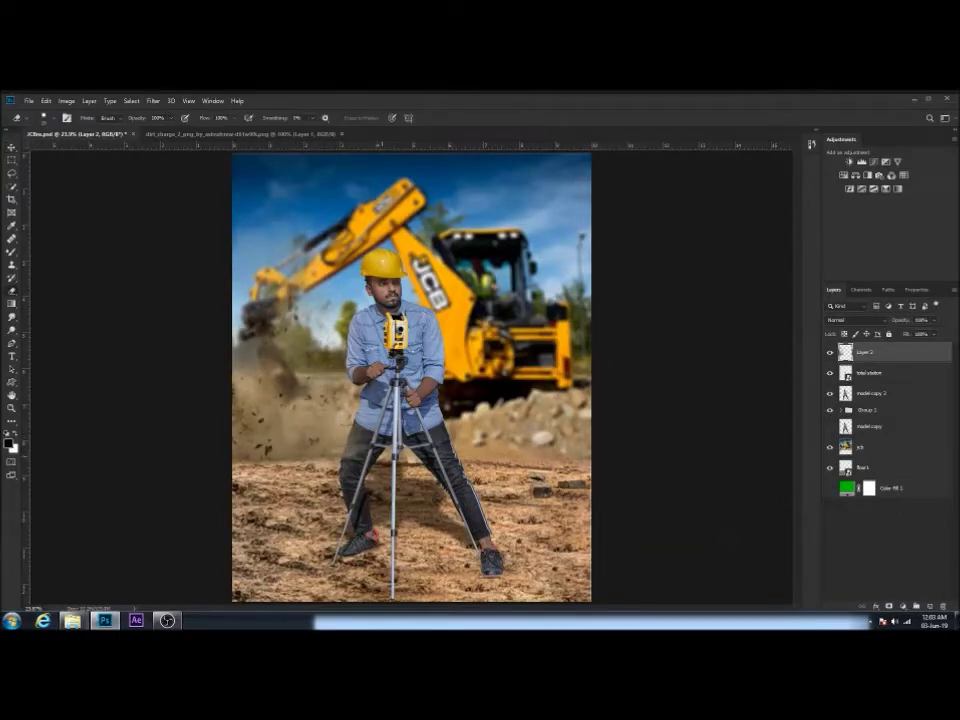
drag(275, 446, 375, 456)
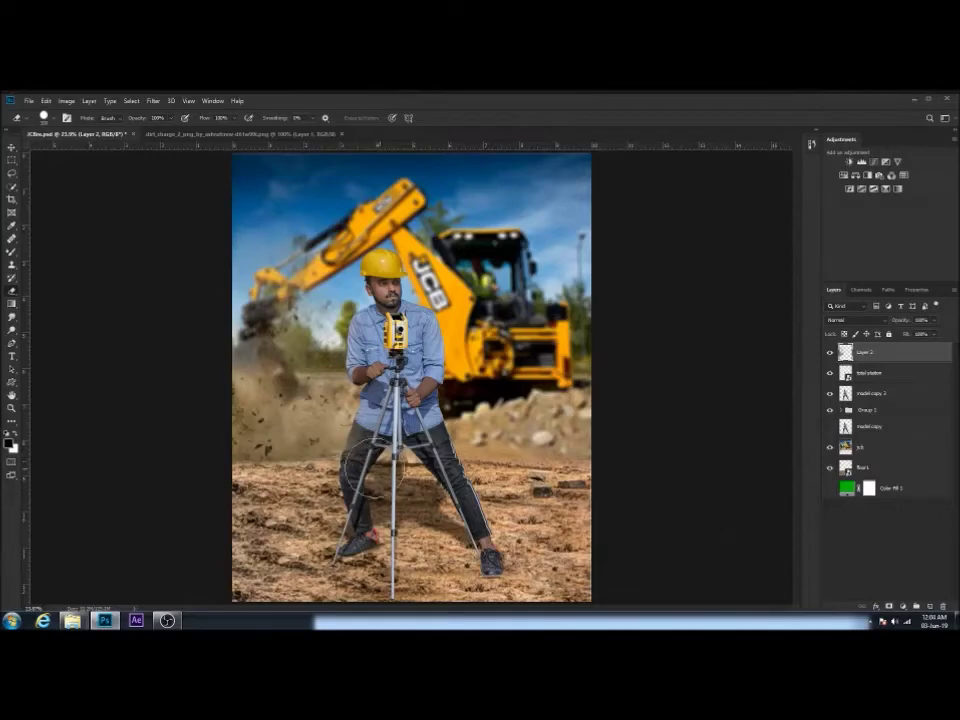
right_click(378, 364)
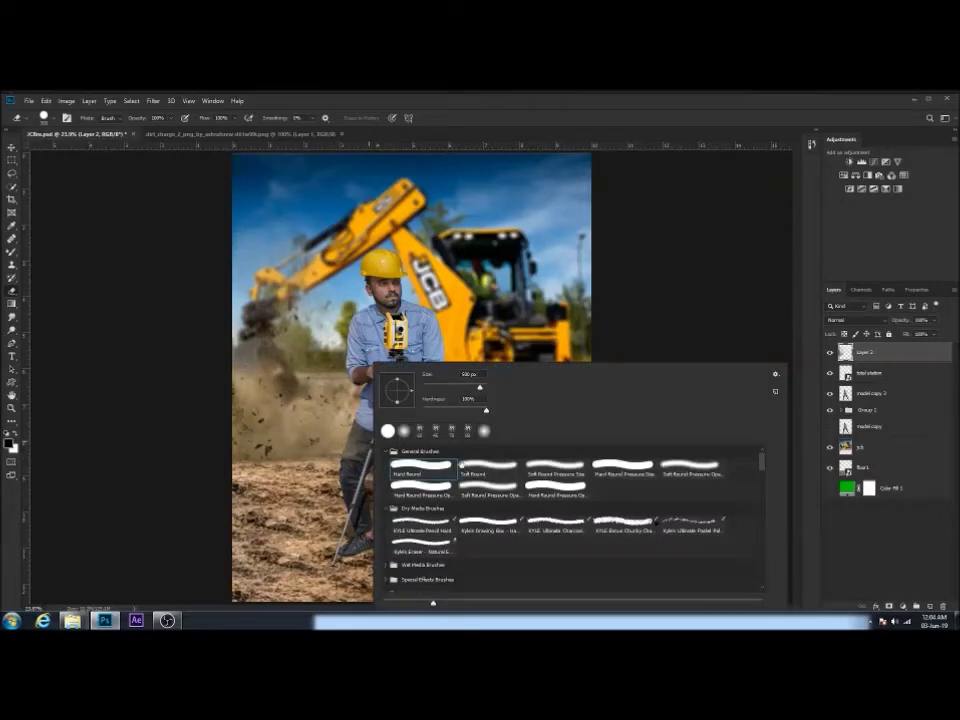
key(Return)
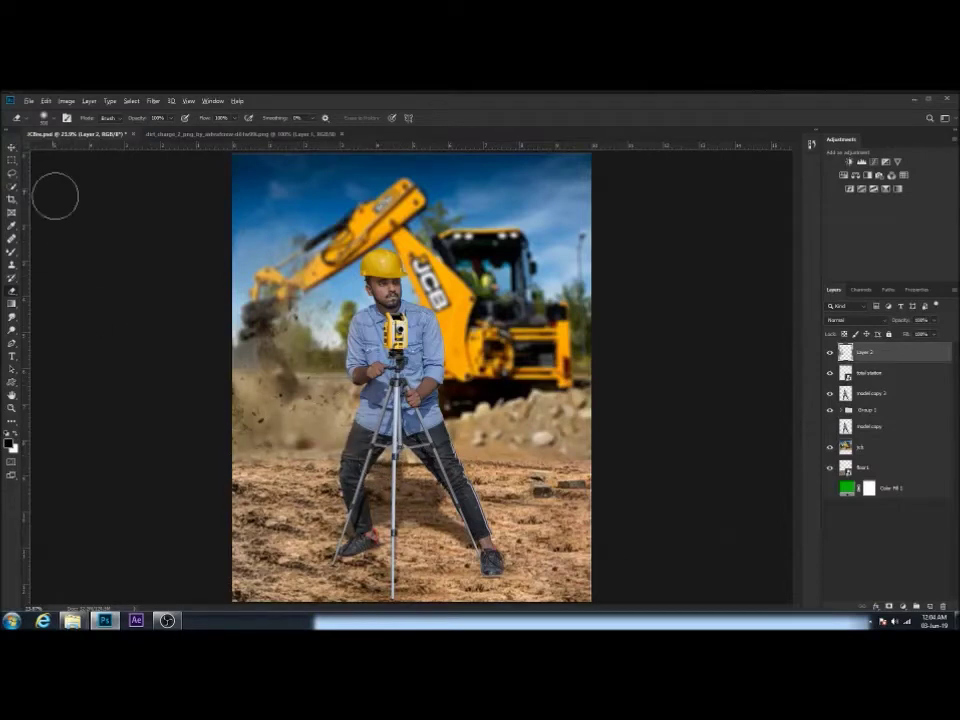
click(11, 160)
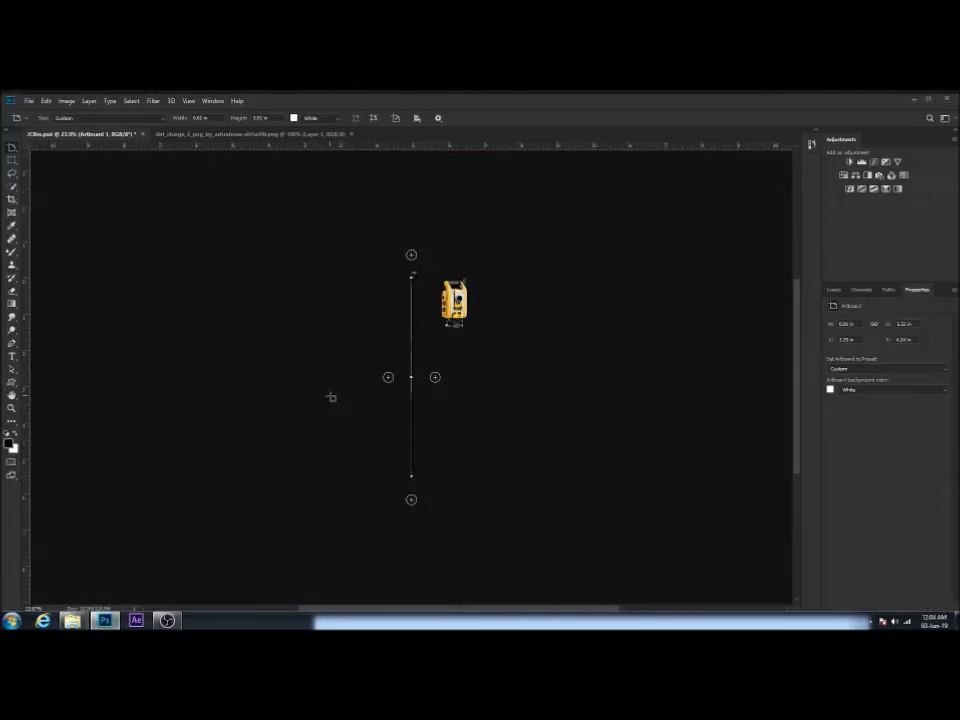
Alt-drag a copy of the Layer 2 dust cloud toward the surveyor's legs.
key(v)
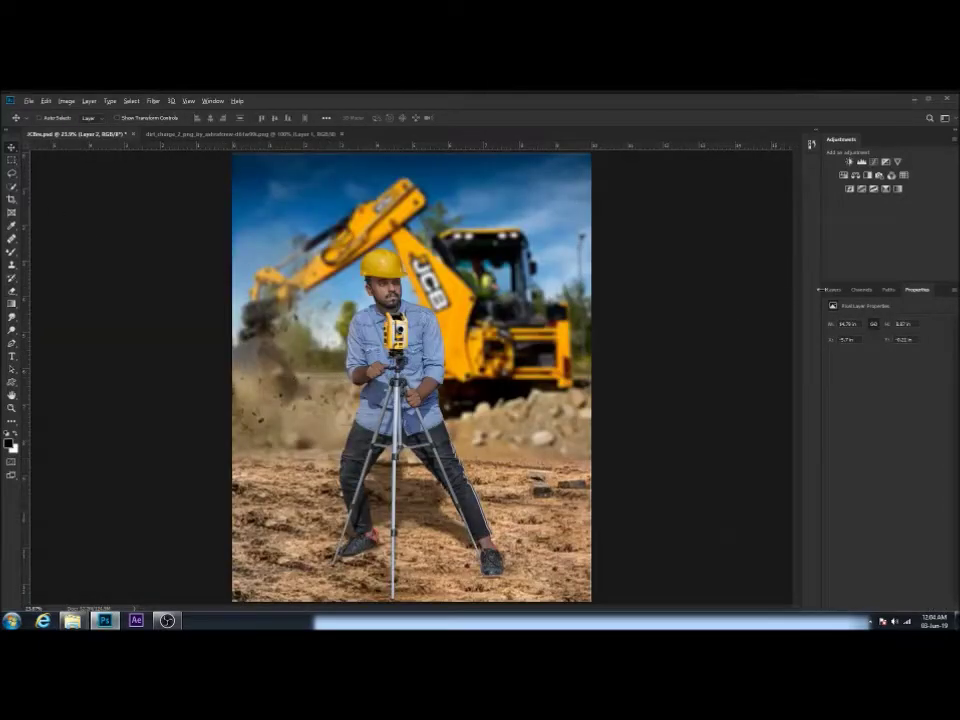
click(826, 289)
drag(336, 384, 390, 545)
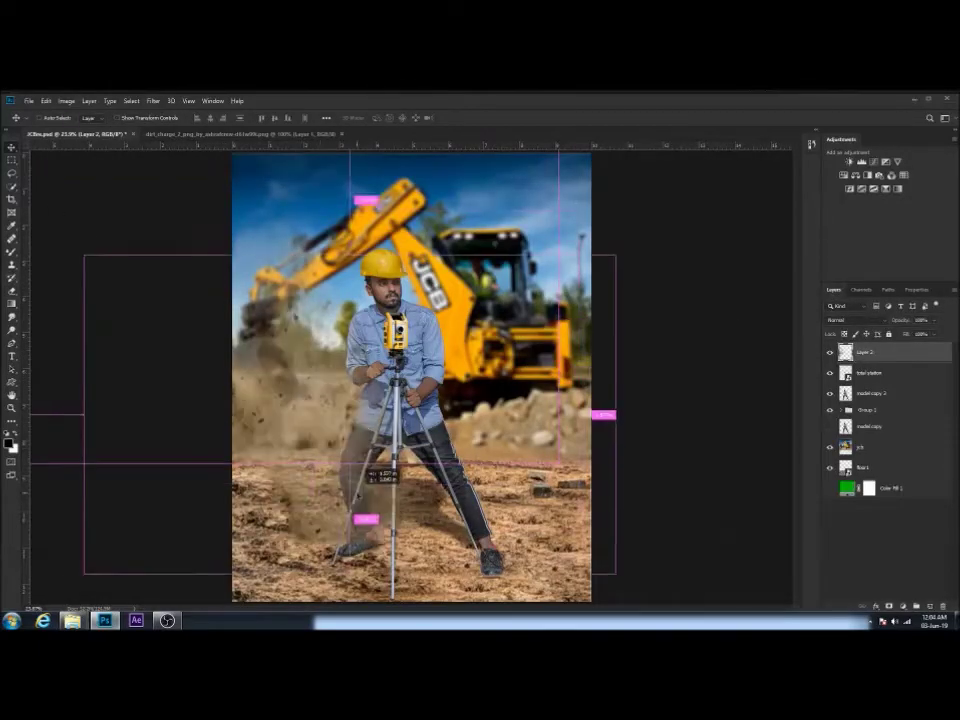
key(ctrl+minus)
key(ctrl+minus)
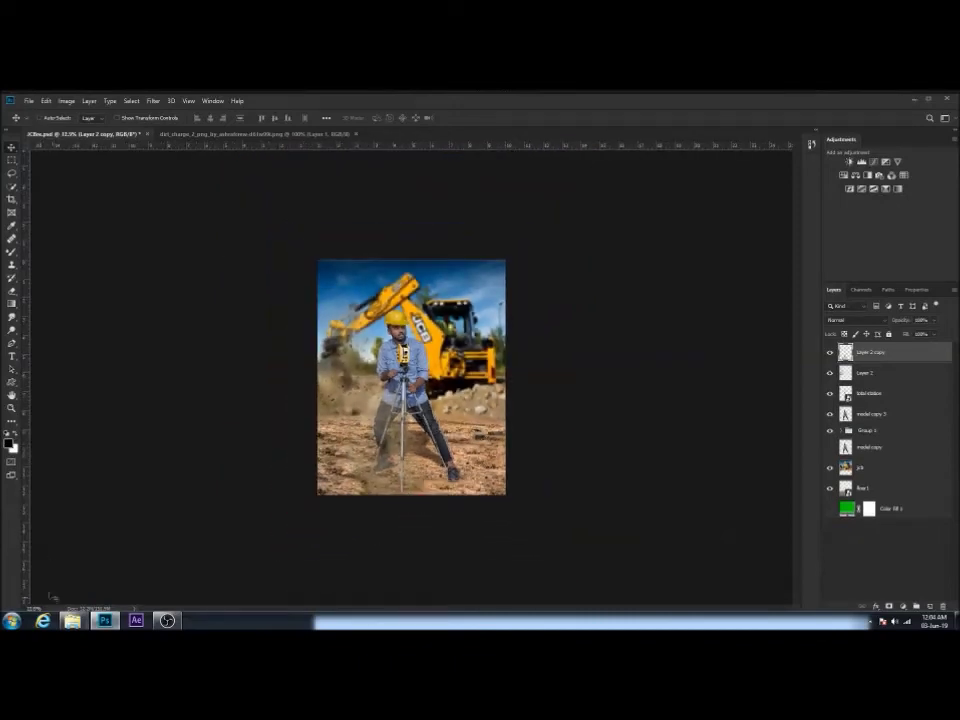
Bring the second dirt PNG from the jcb folder into the composition, accepting the profile conversion.
mouse_move(72, 620)
click(170, 571)
drag(487, 385, 450, 148)
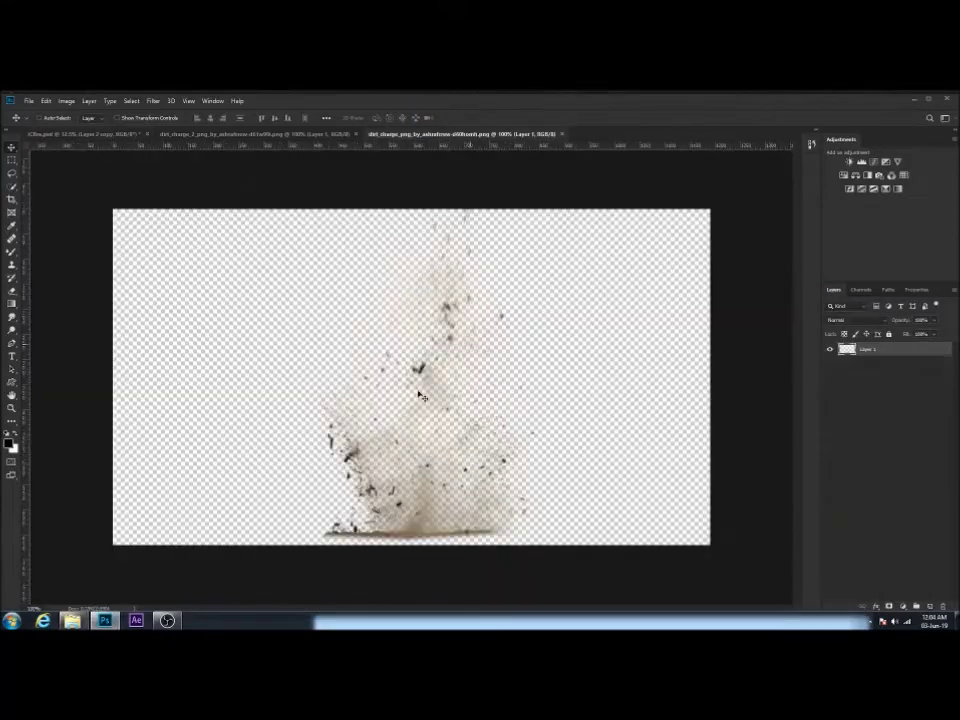
drag(410, 420, 332, 350)
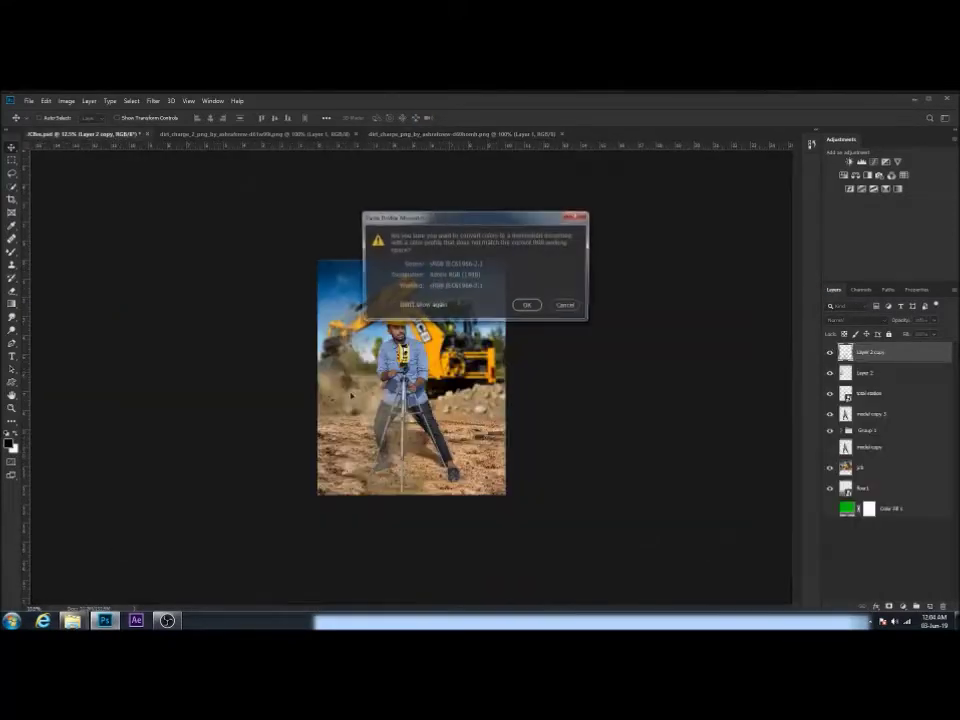
click(527, 306)
Transform the new dirt layer to sit at the left of the scene.
key(ctrl+t)
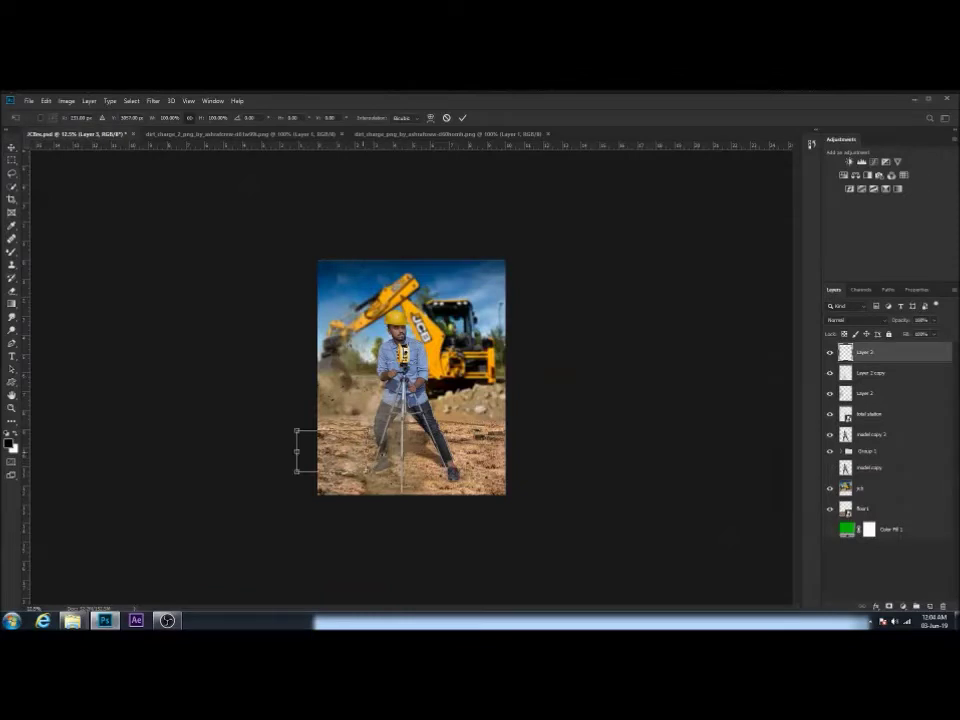
drag(453, 448, 392, 458)
key(Return)
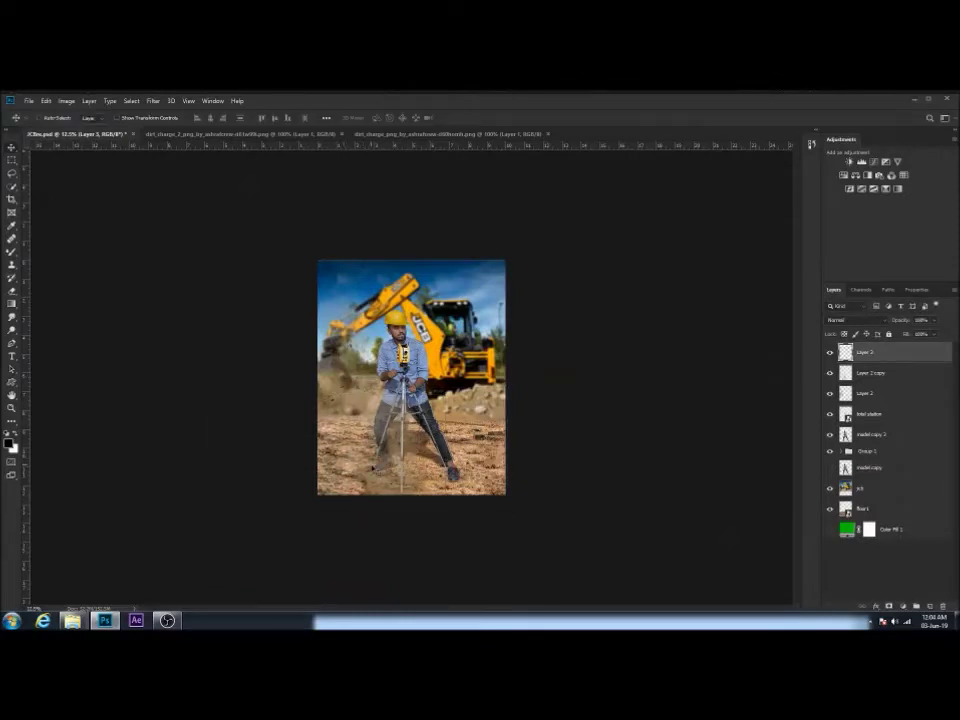
key(ctrl+0)
Nudge the new dirt to the tripod feet, move the dust copy round the legs, then add Selective Color.
drag(335, 505, 329, 547)
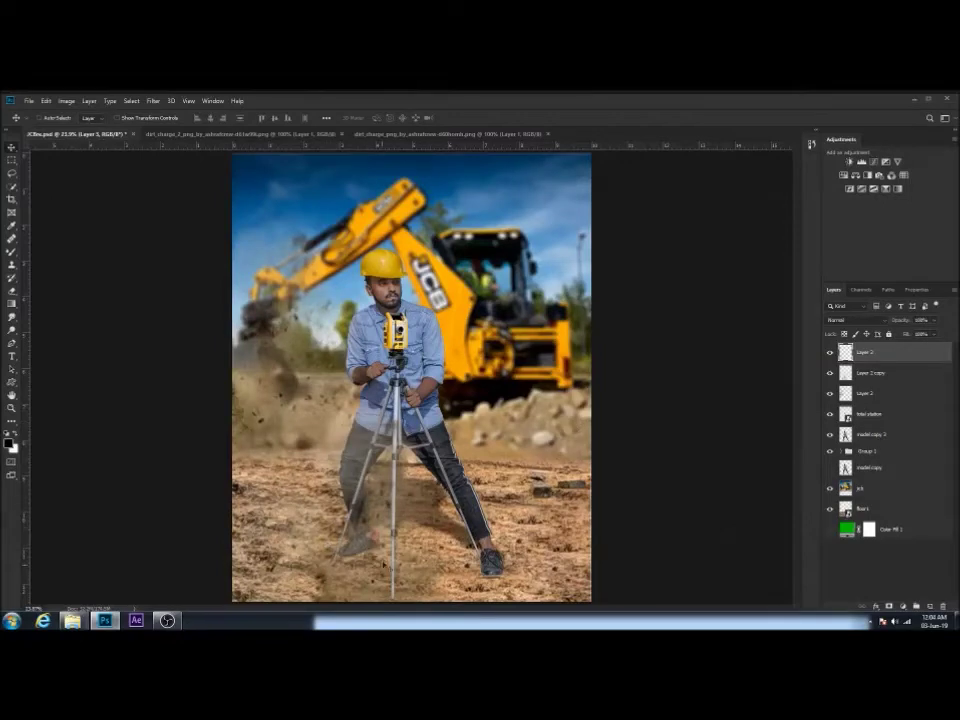
click(870, 372)
mouse_move(598, 469)
mouse_down()
mouse_move(510, 515)
mouse_move(505, 532)
mouse_move(545, 540)
mouse_move(512, 562)
mouse_up()
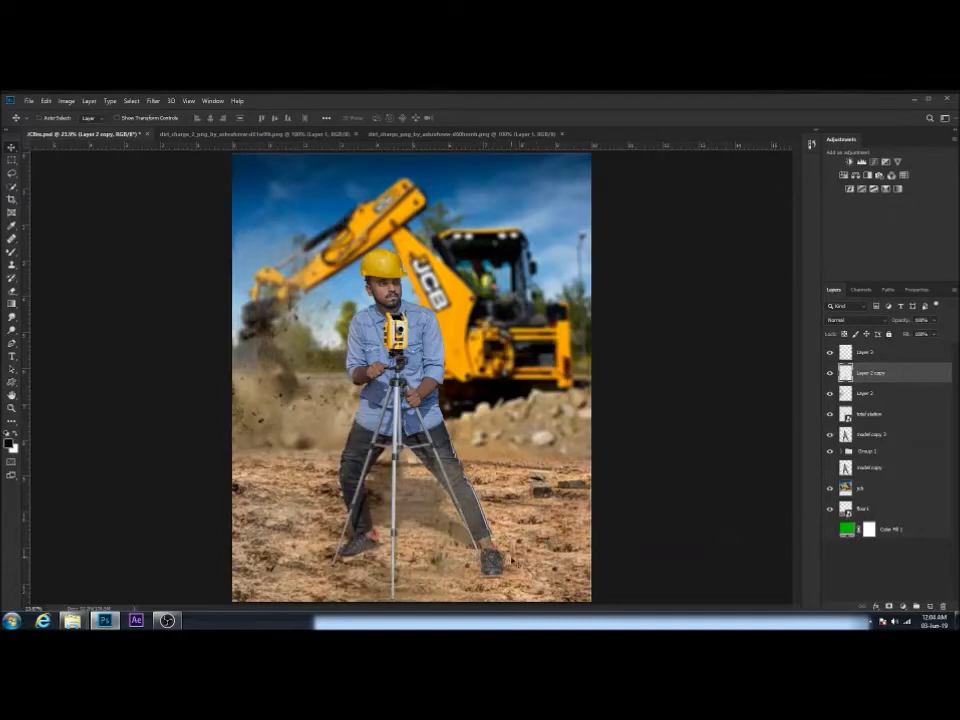
click(864, 352)
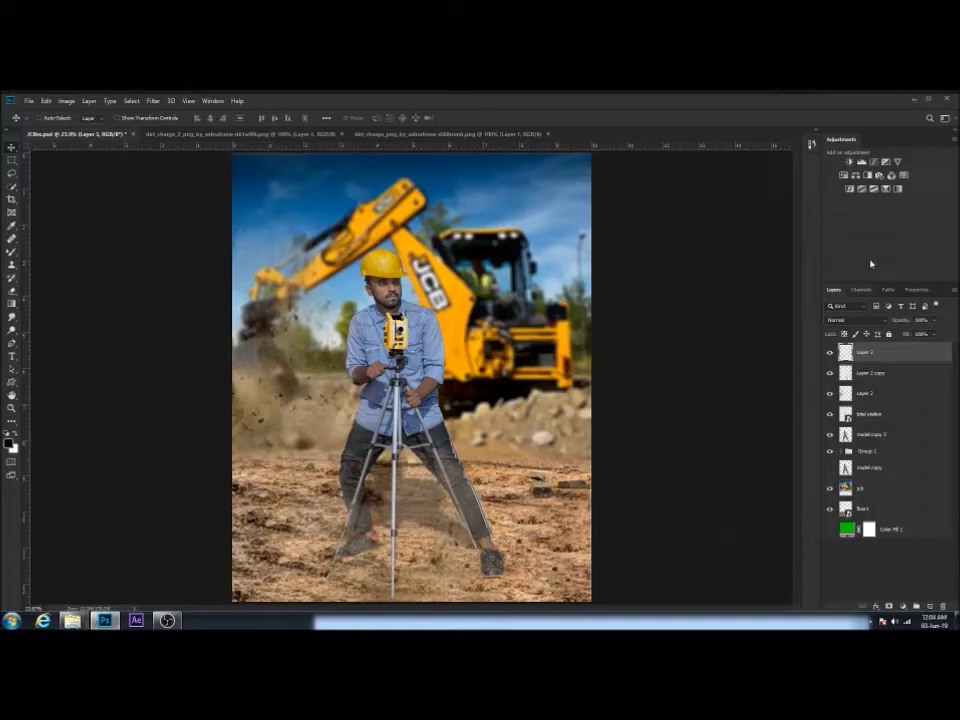
click(886, 189)
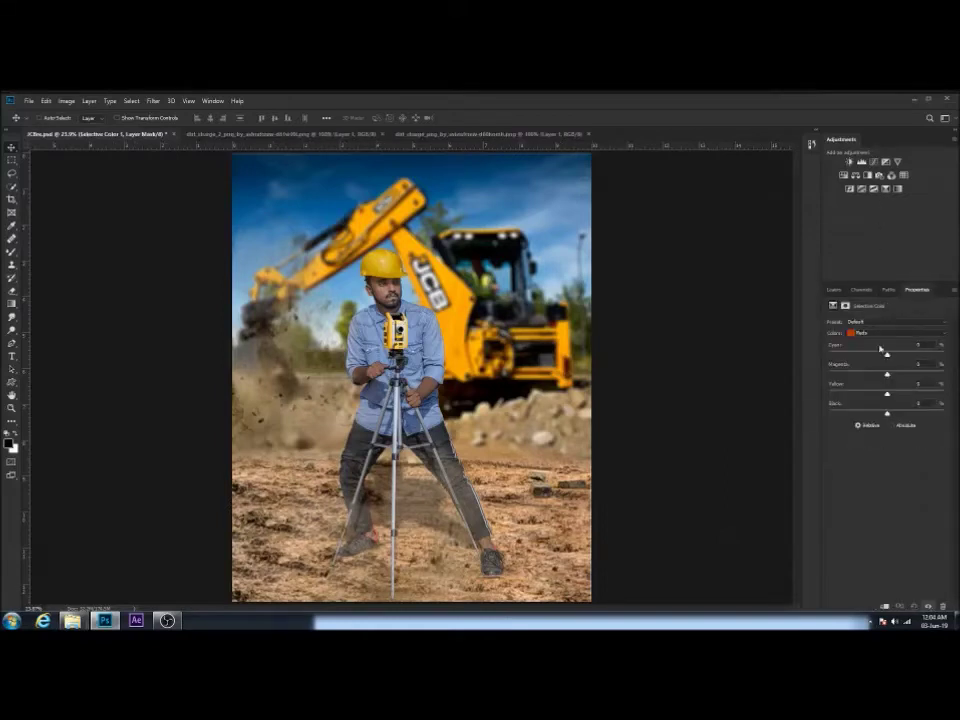
Add cyan and reduce black in the Reds of Selective Color 1, then invert its mask to black.
drag(888, 356, 894, 356)
drag(886, 413, 851, 416)
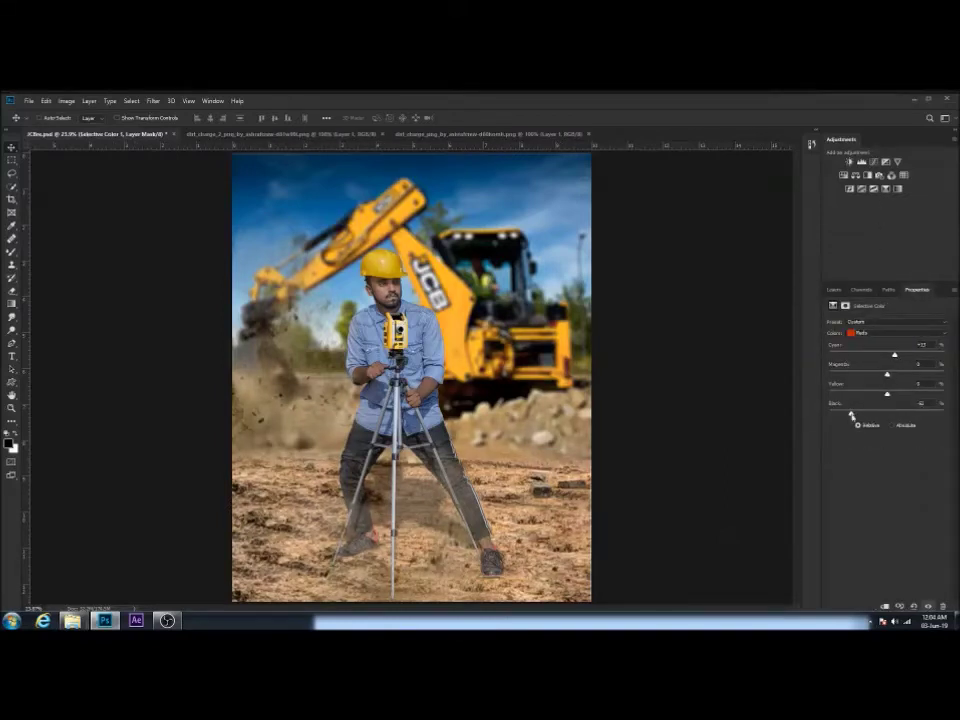
click(835, 290)
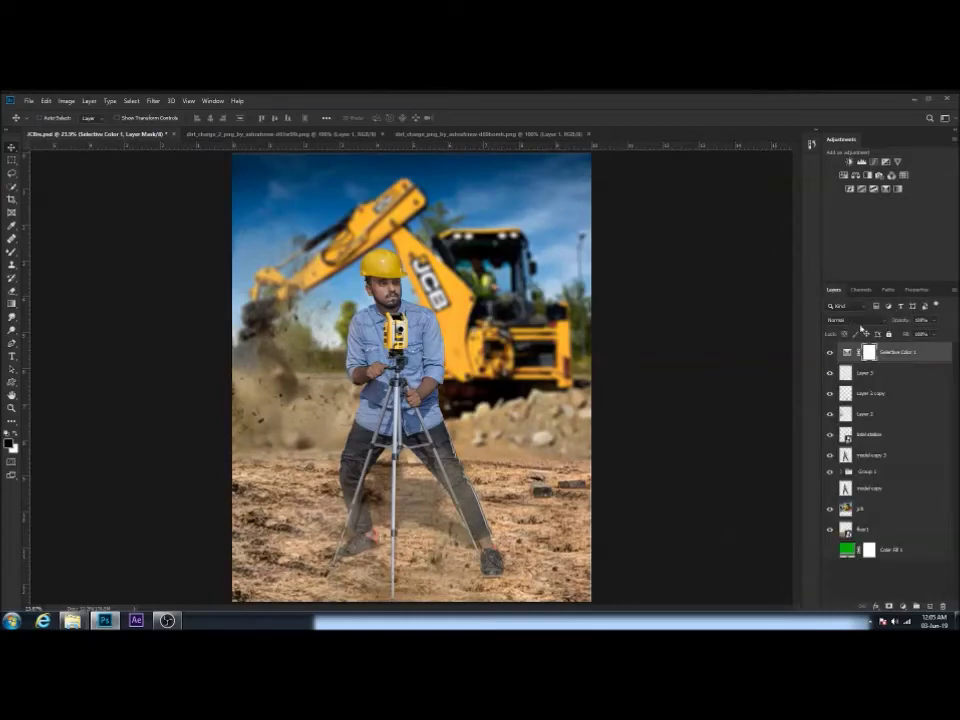
drag(913, 290, 903, 141)
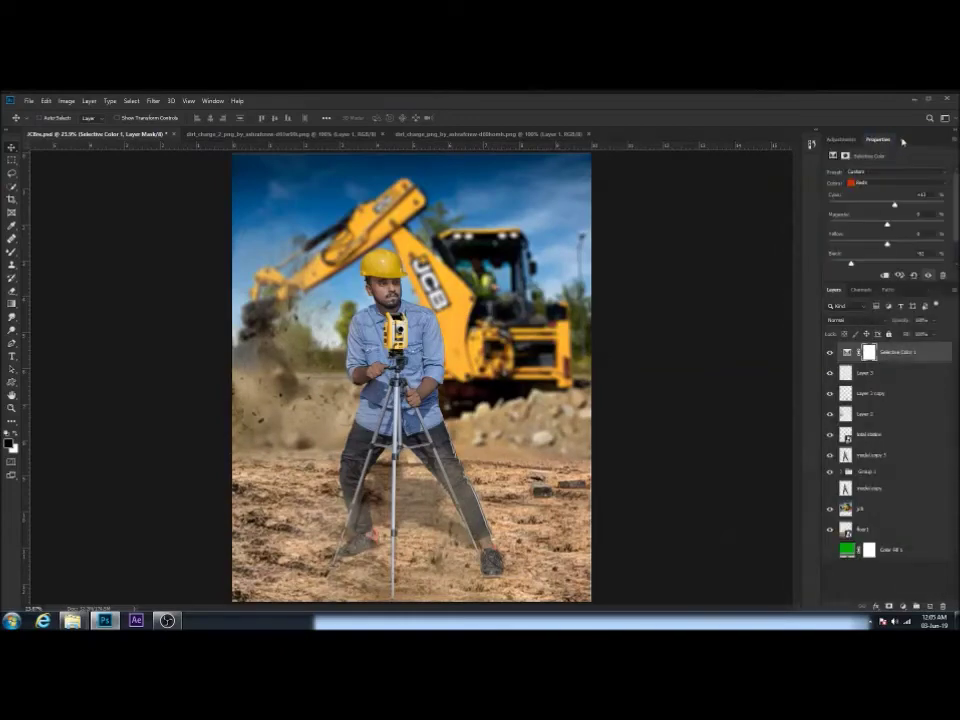
key(ctrl+i)
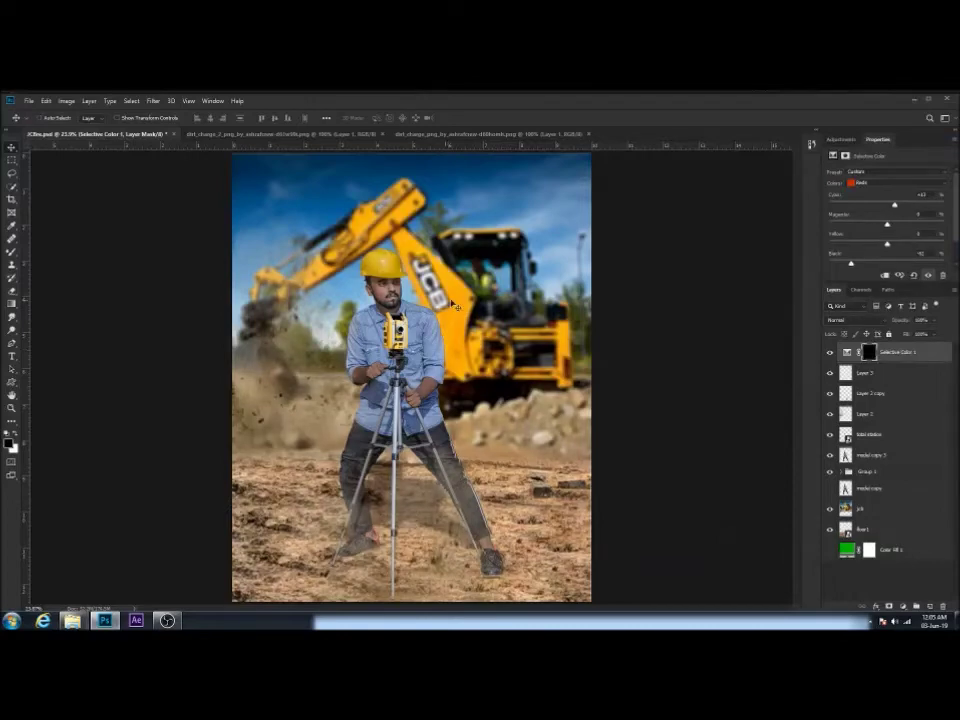
Zoom in on the surveyor and erase the pale curved line across the shirt on Layer 2.
key(b)
key(ctrl+plus)
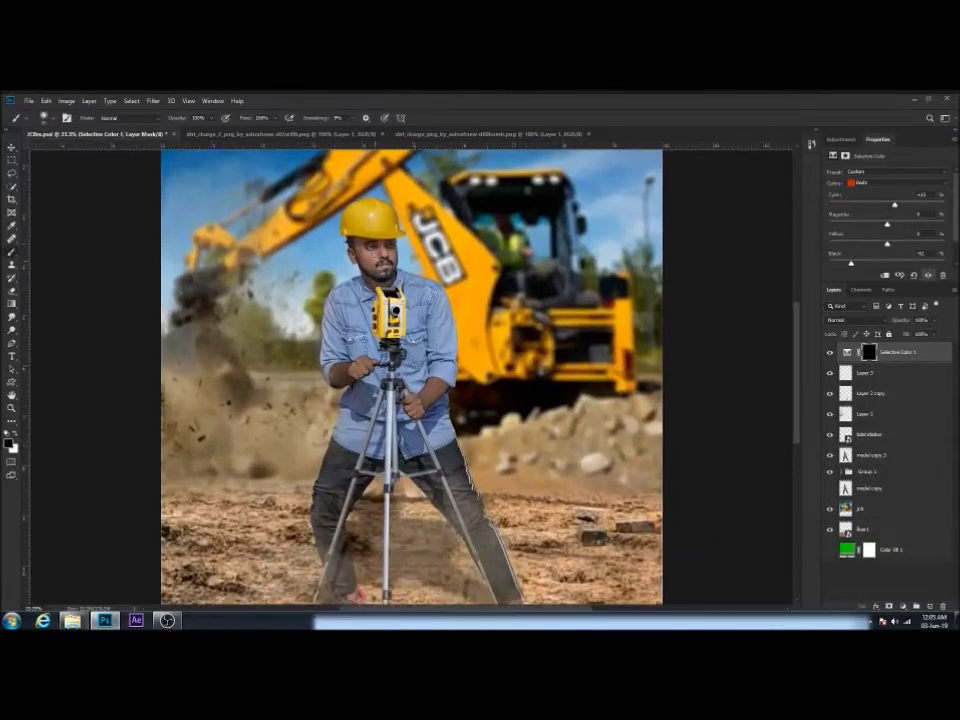
scroll(411, 377, up, 2)
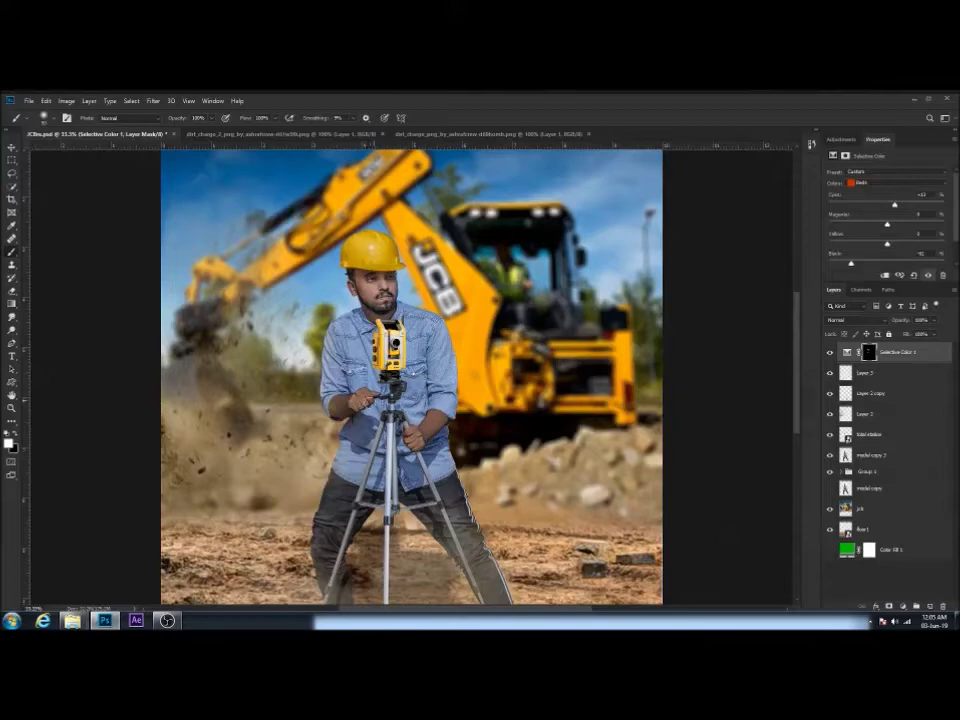
key(ctrl+plus)
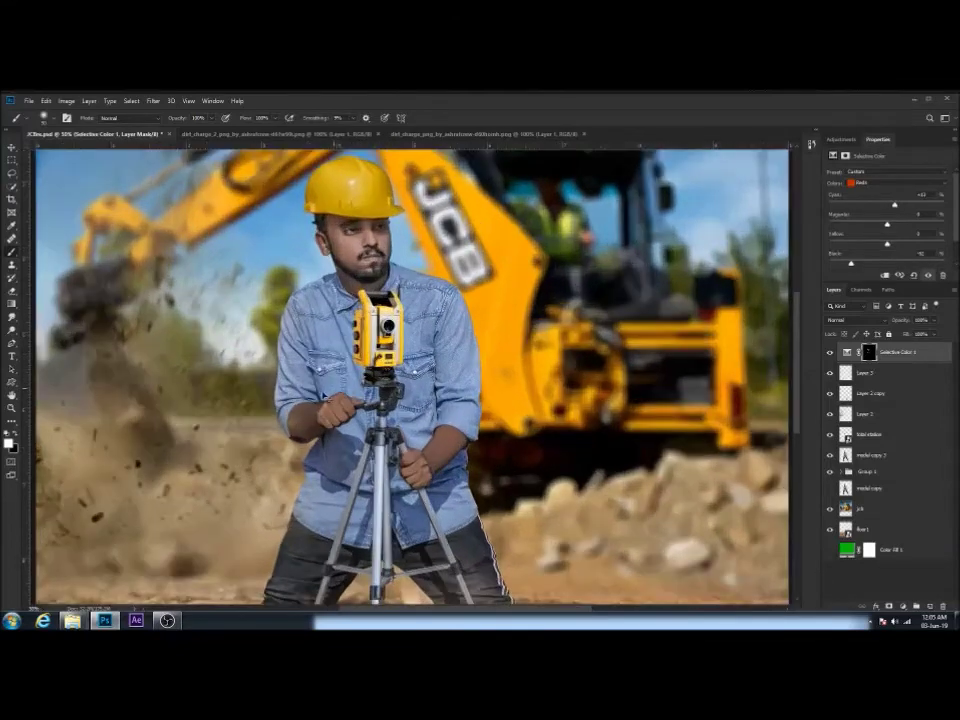
scroll(240, 229, up, 2)
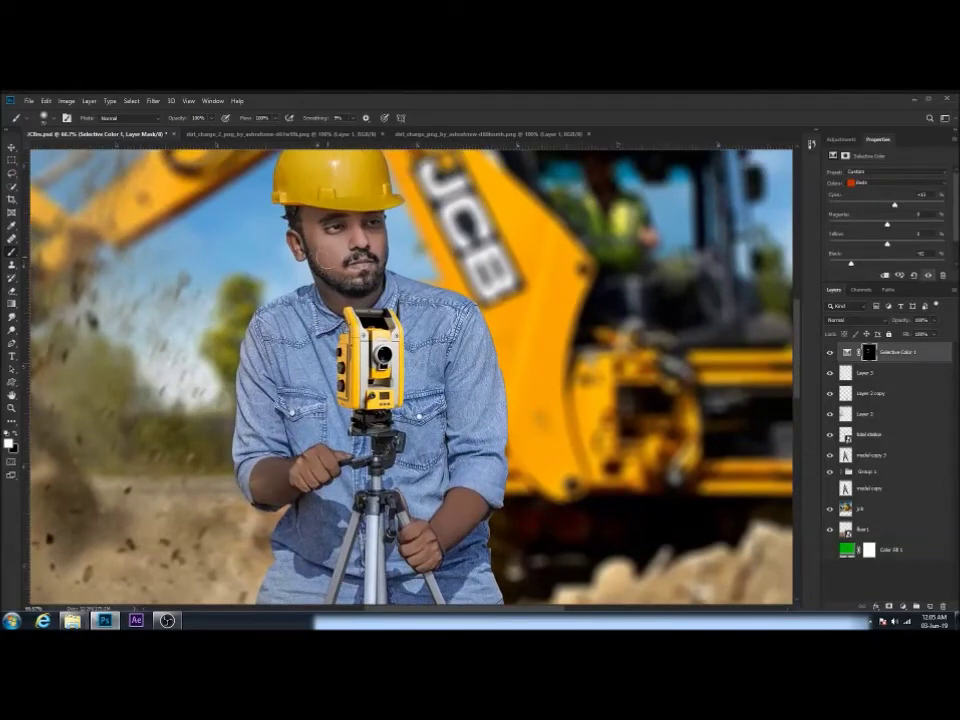
scroll(305, 350, down, 4)
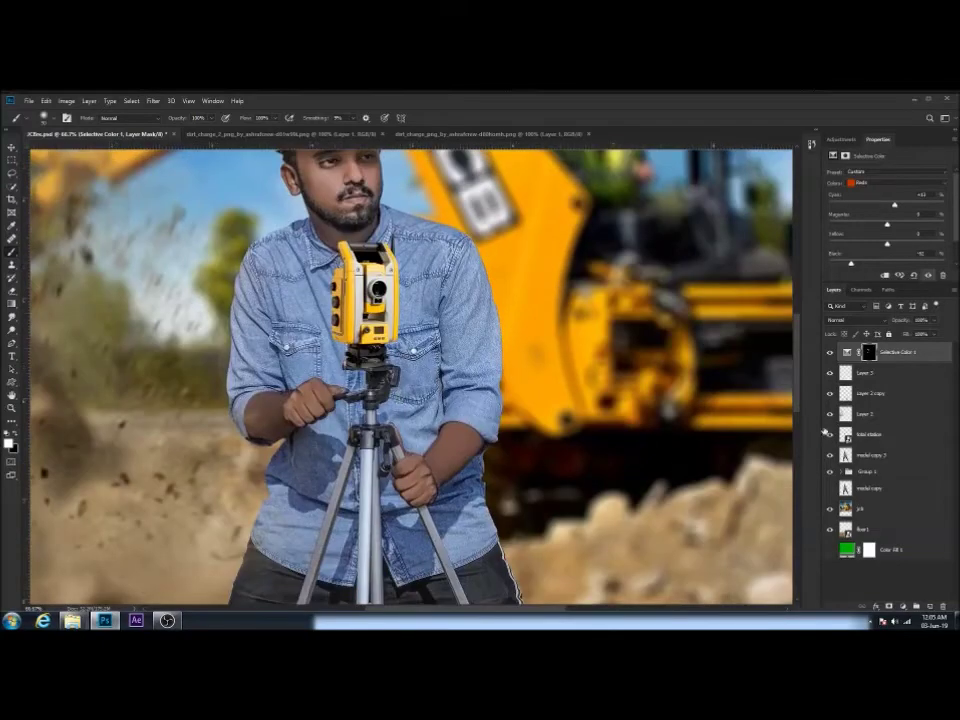
click(870, 413)
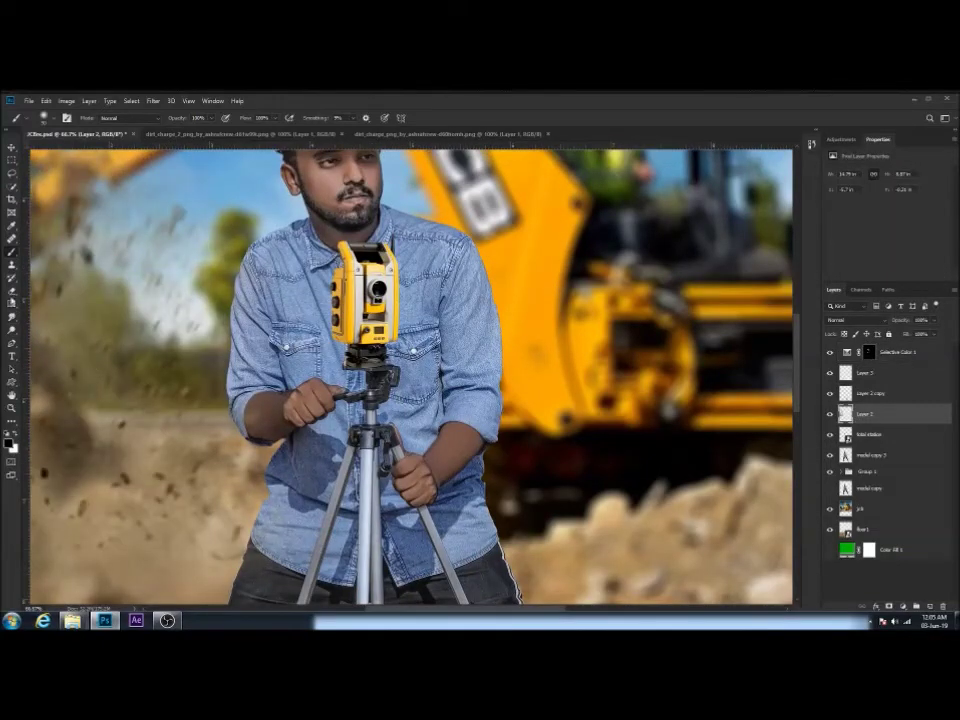
key(e)
drag(258, 460, 338, 480)
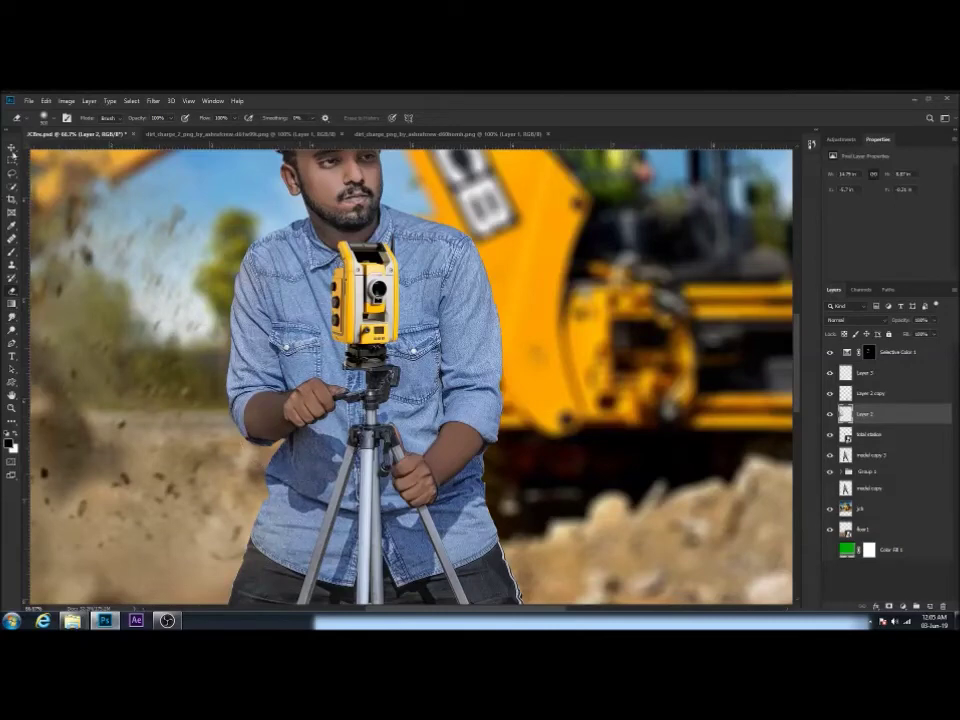
Add a Hue/Saturation adjustment layer.
key(v)
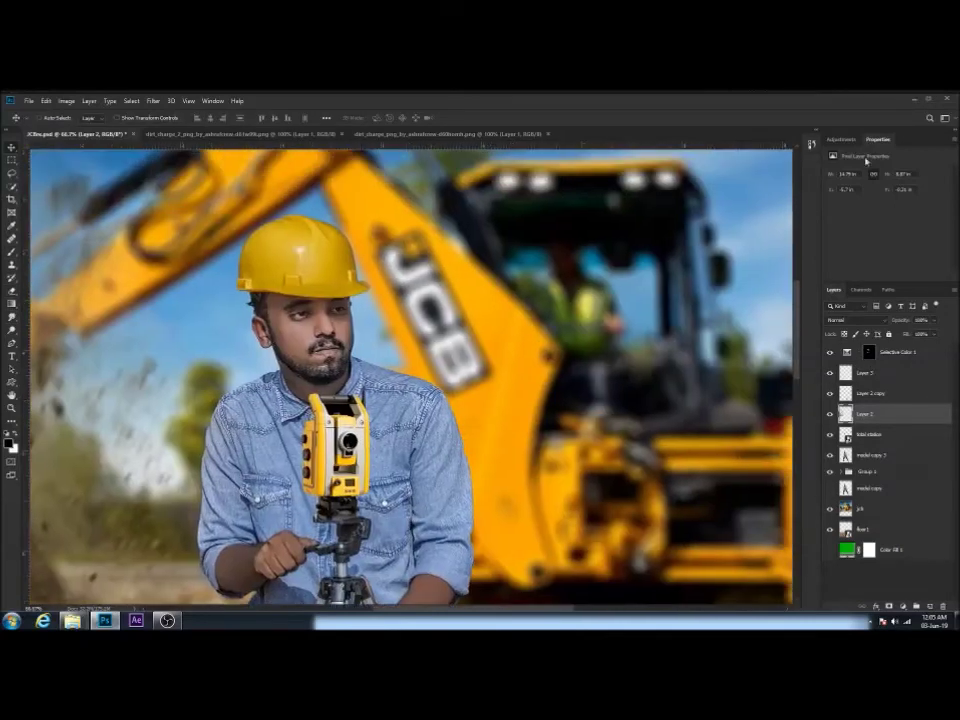
click(842, 141)
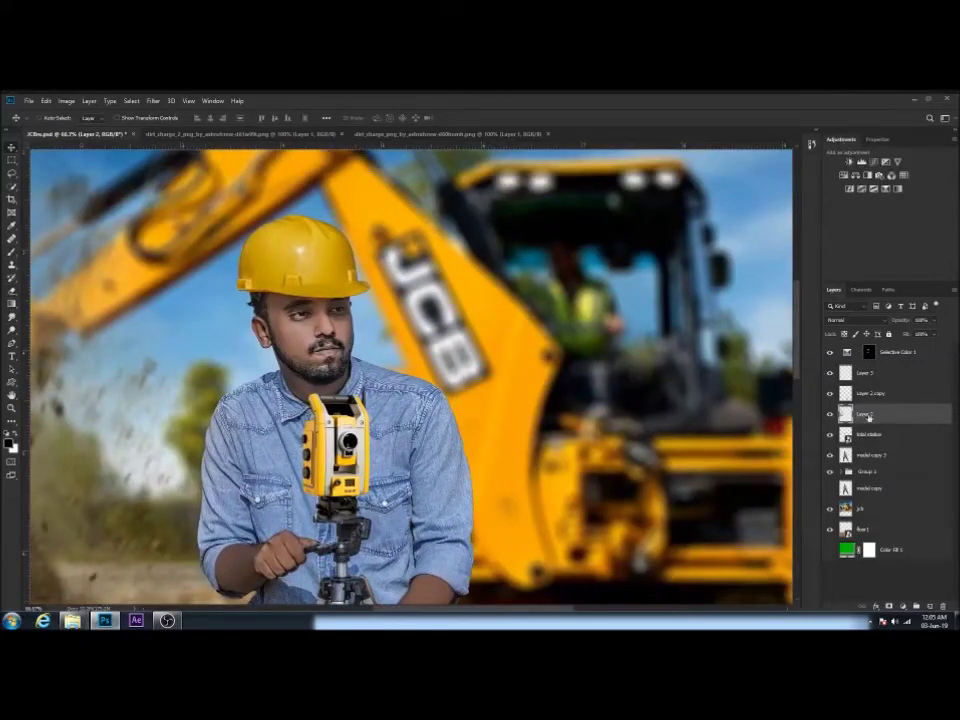
click(855, 175)
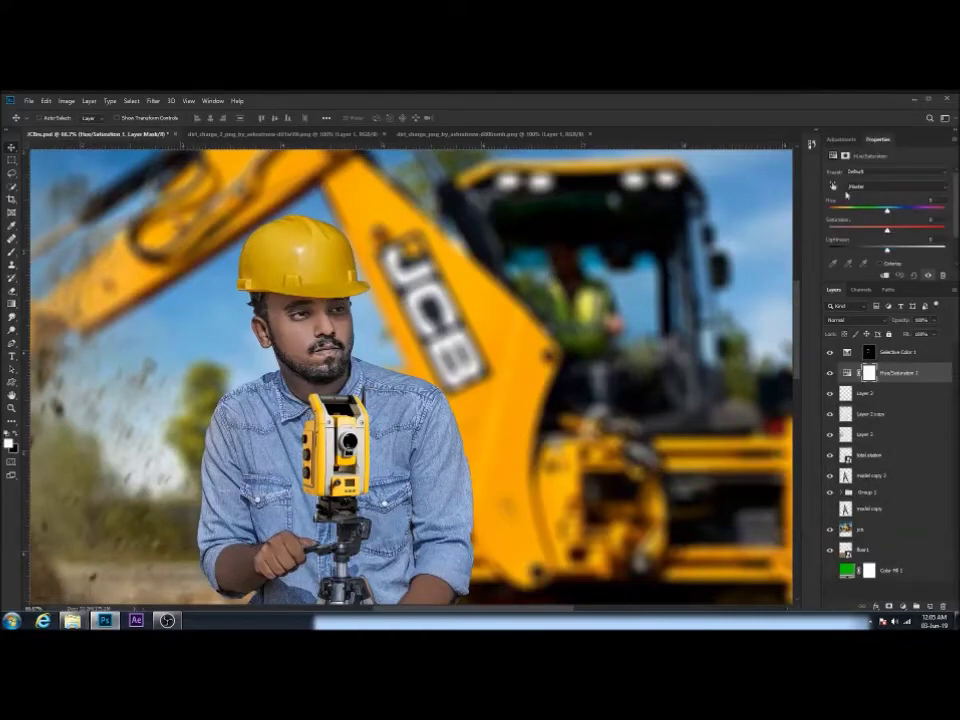
Raise the Reds saturation in Hue/Saturation 1.
key(alt+3)
drag(887, 233, 896, 234)
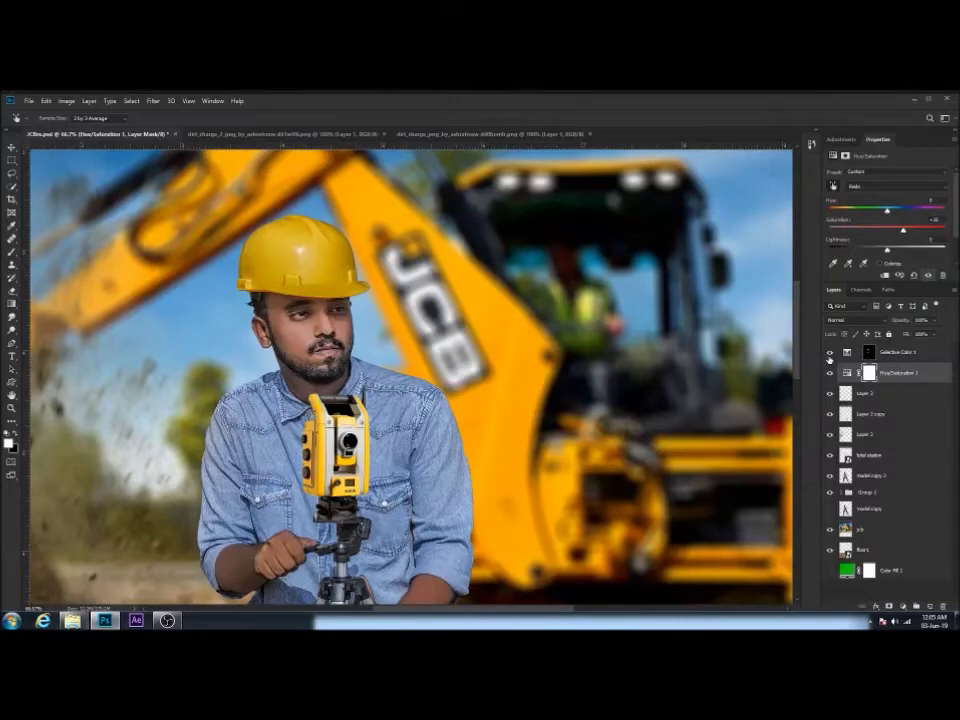
click(897, 352)
key(v)
key(ctrl+0)
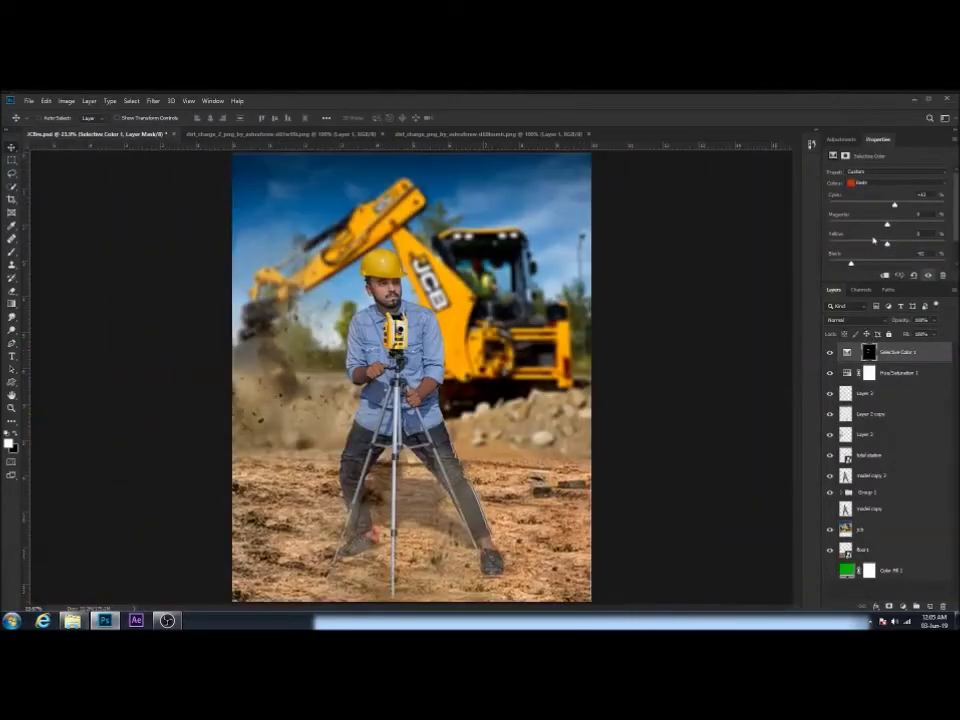
Add Selective Color 2, reducing cyan in Reds and slightly reducing magenta in Yellows.
click(841, 139)
click(883, 187)
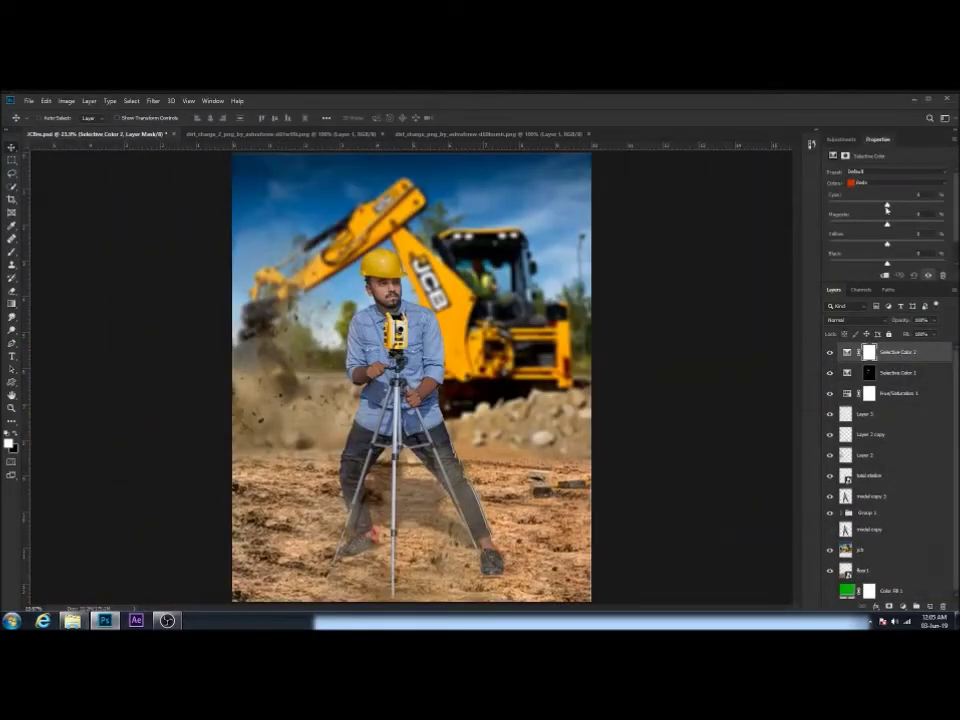
drag(876, 205, 849, 205)
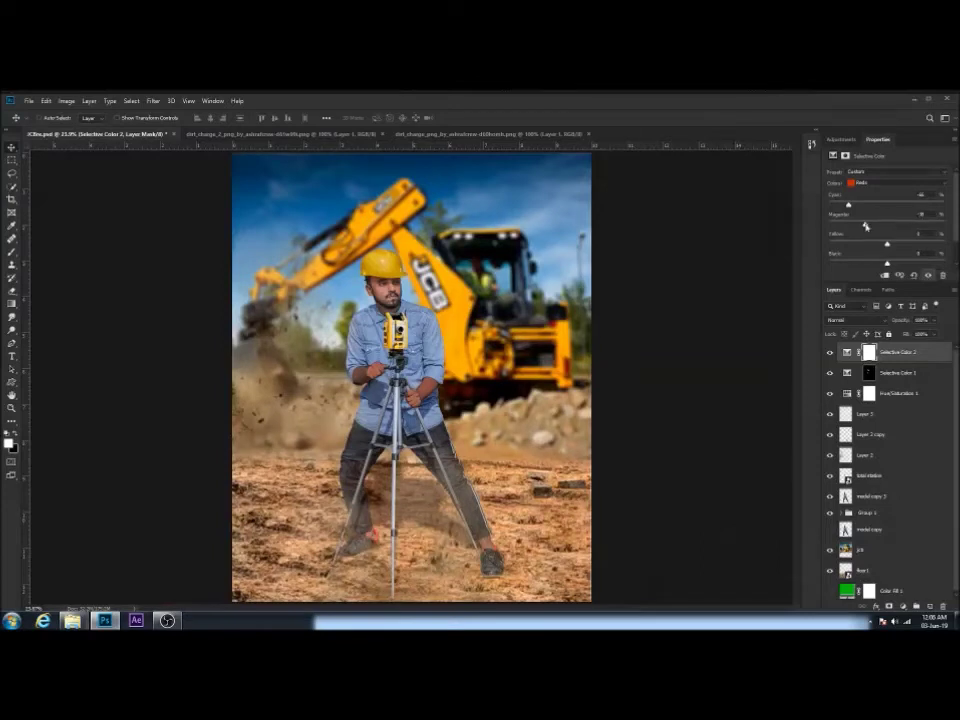
click(875, 185)
click(868, 196)
drag(891, 229, 884, 228)
In Selective Color 2, add cyan to Cyans and Blues and slightly reduce magenta in Blues.
click(880, 183)
click(885, 204)
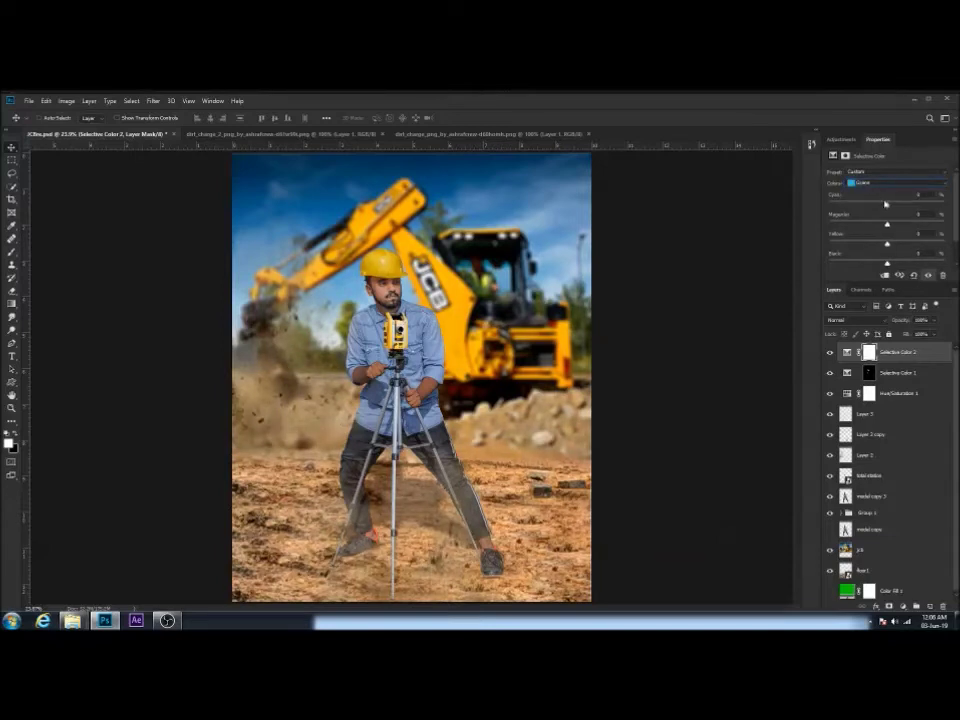
mouse_move(887, 206)
mouse_down()
mouse_move(923, 207)
mouse_move(919, 227)
mouse_move(866, 246)
mouse_up()
click(895, 183)
drag(887, 205, 898, 205)
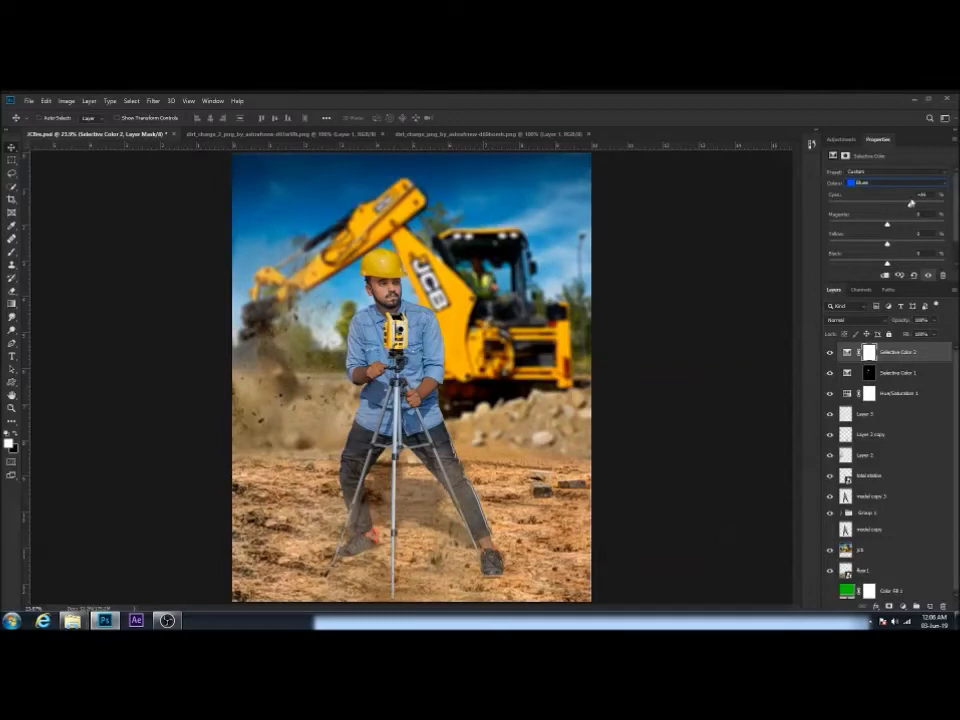
drag(911, 204, 928, 207)
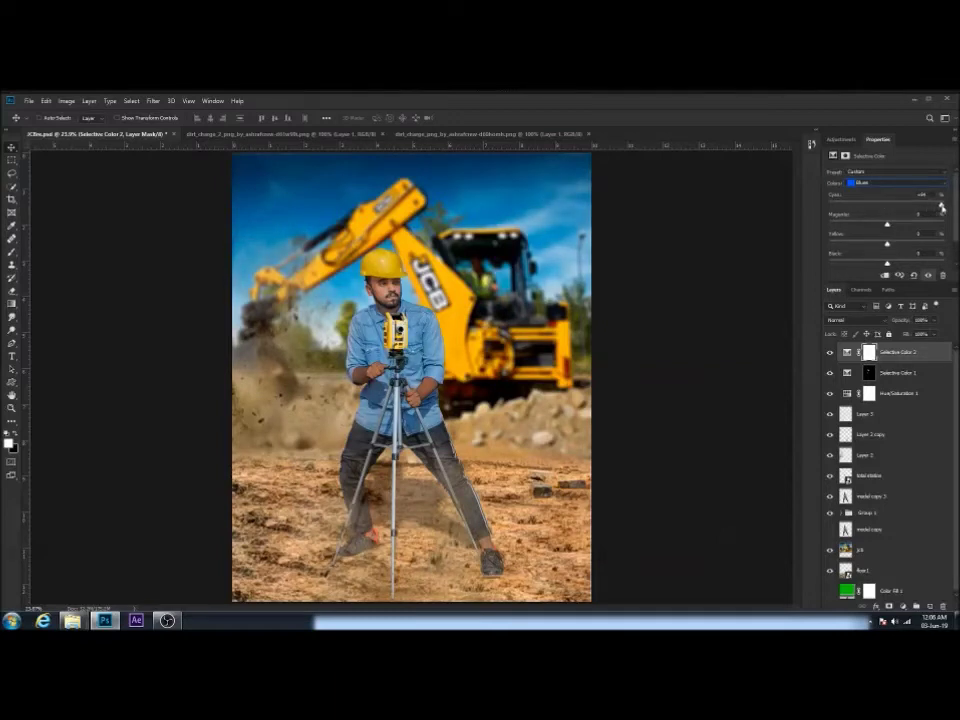
drag(888, 224, 886, 229)
Add Hue/Saturation 2 with Cyans saturation raised to about +36.
click(833, 187)
click(870, 186)
click(862, 226)
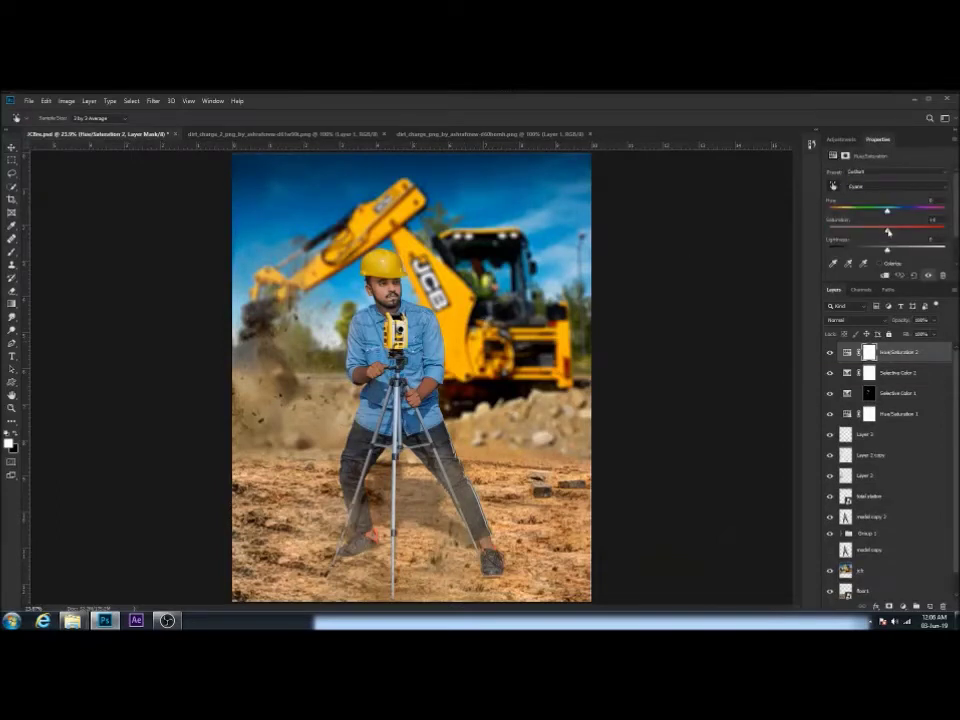
mouse_move(886, 230)
mouse_down()
mouse_move(908, 231)
mouse_move(893, 237)
mouse_up()
click(862, 590)
key(v)
key(ctrl+minus)
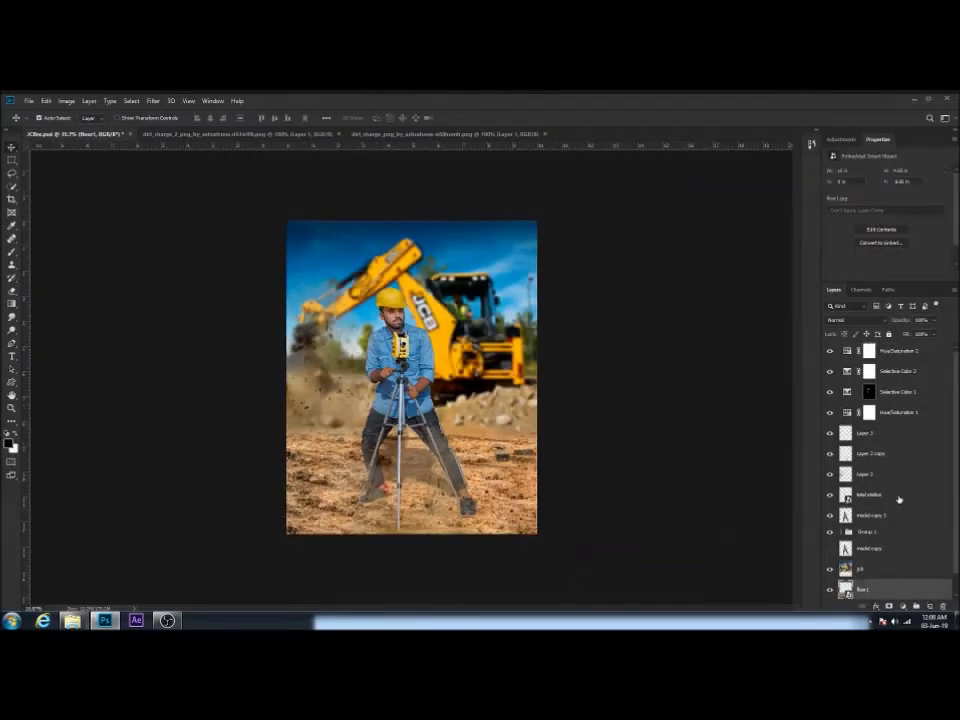
On a new top layer, drag dark gradients in from the bottom, left and right edges.
click(897, 353)
click(914, 606)
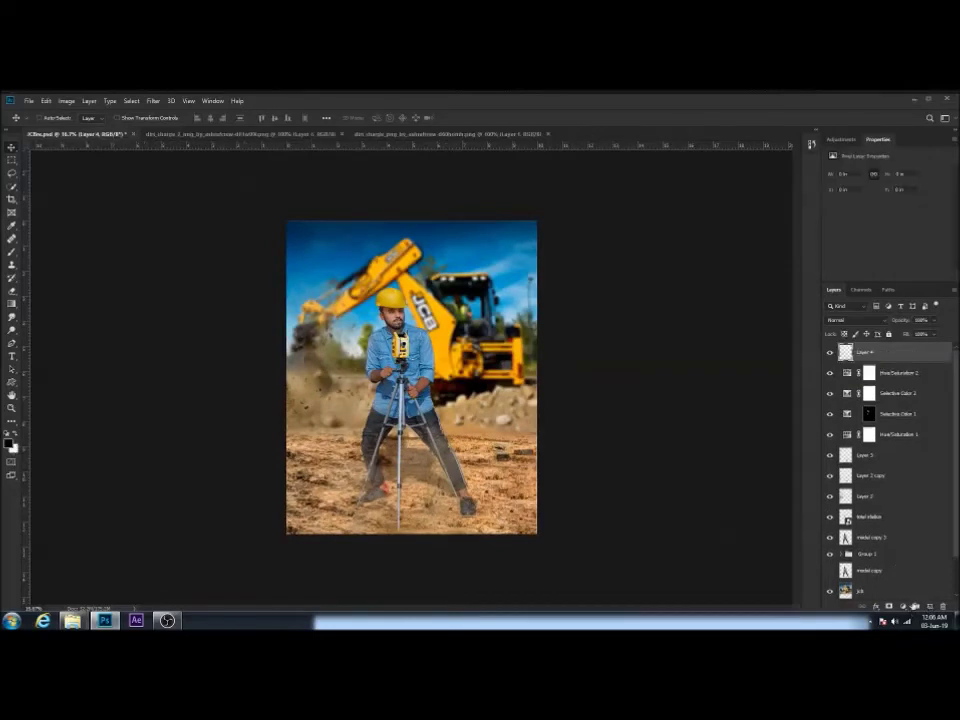
key(g)
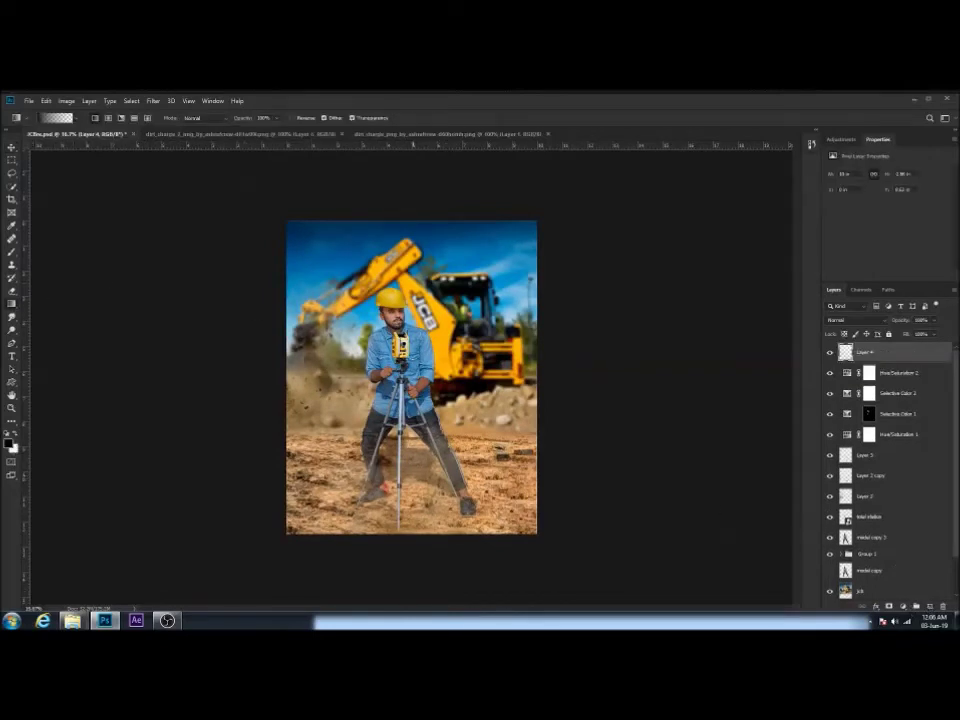
drag(414, 590, 414, 470)
key(ctrl+minus)
drag(397, 558, 398, 420)
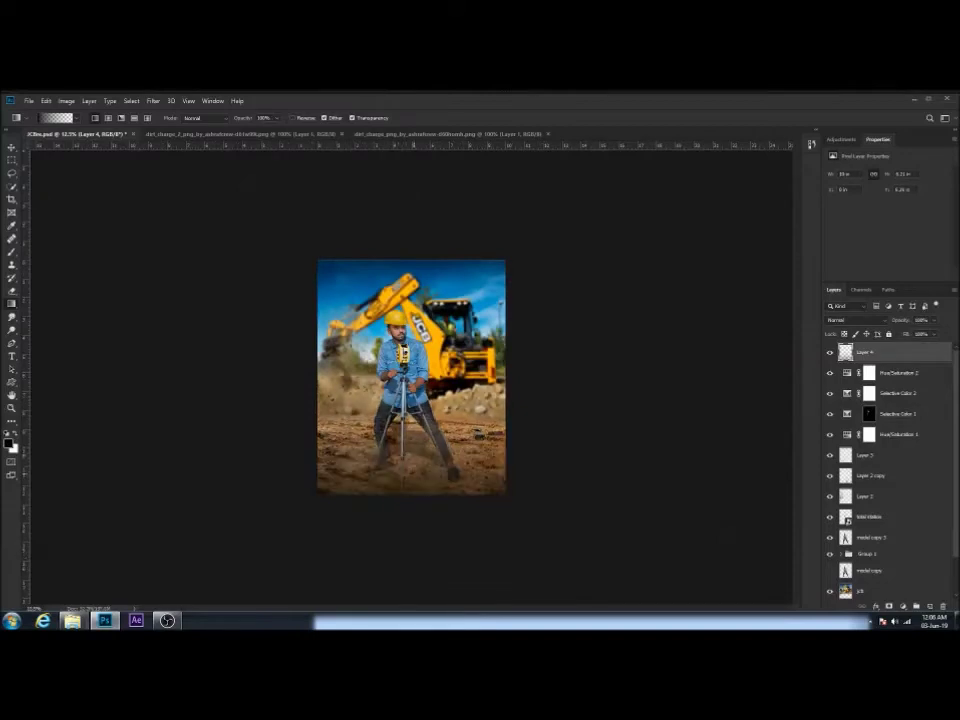
drag(224, 396, 375, 386)
drag(579, 377, 445, 382)
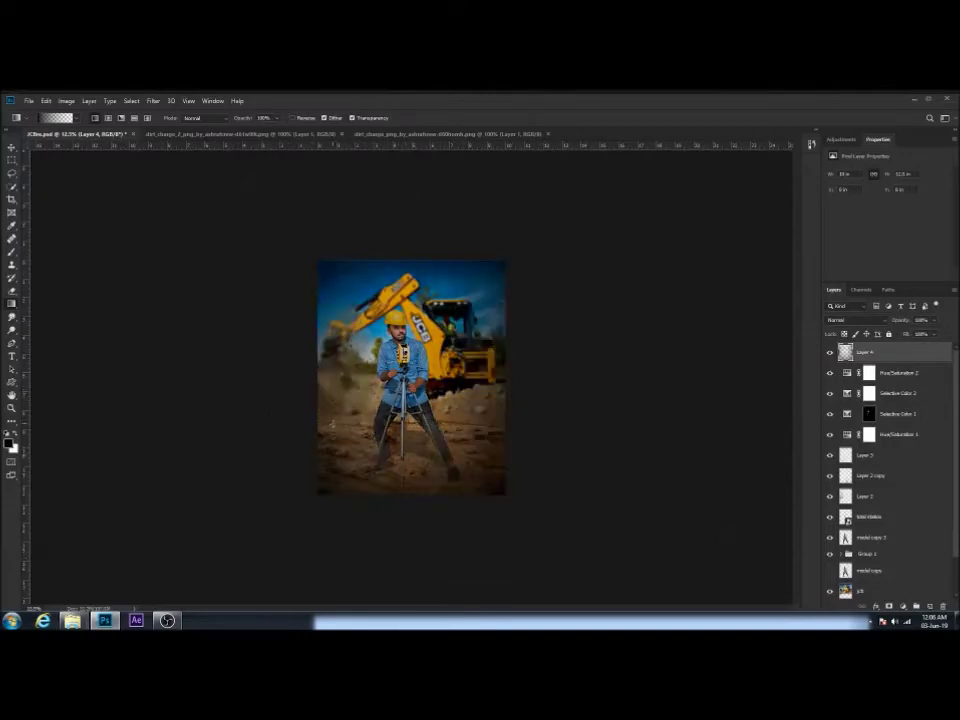
Lower the vignette layer's Fill to soften it, then stamp all visible layers into Layer 5.
drag(908, 338, 885, 338)
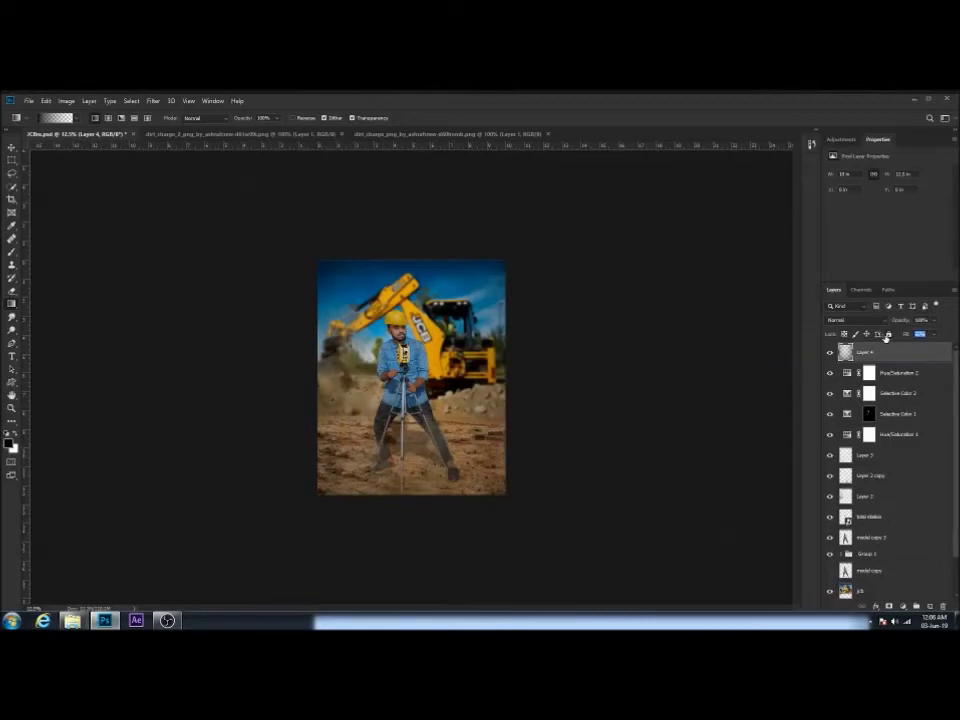
key(ctrl+0)
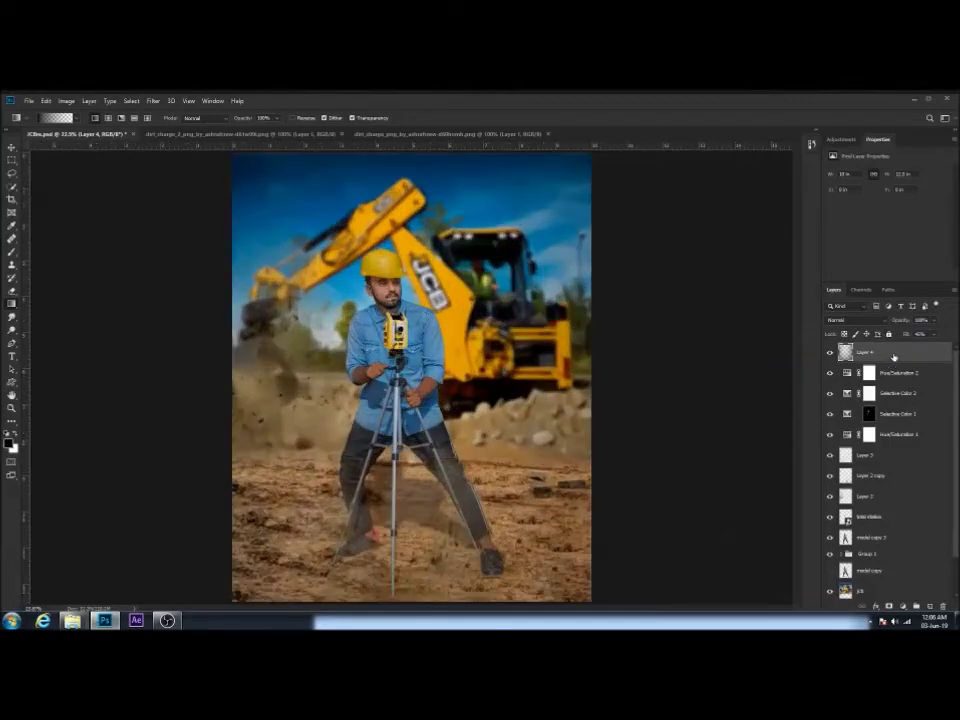
key(ctrl+minus)
key(ctrl+minus)
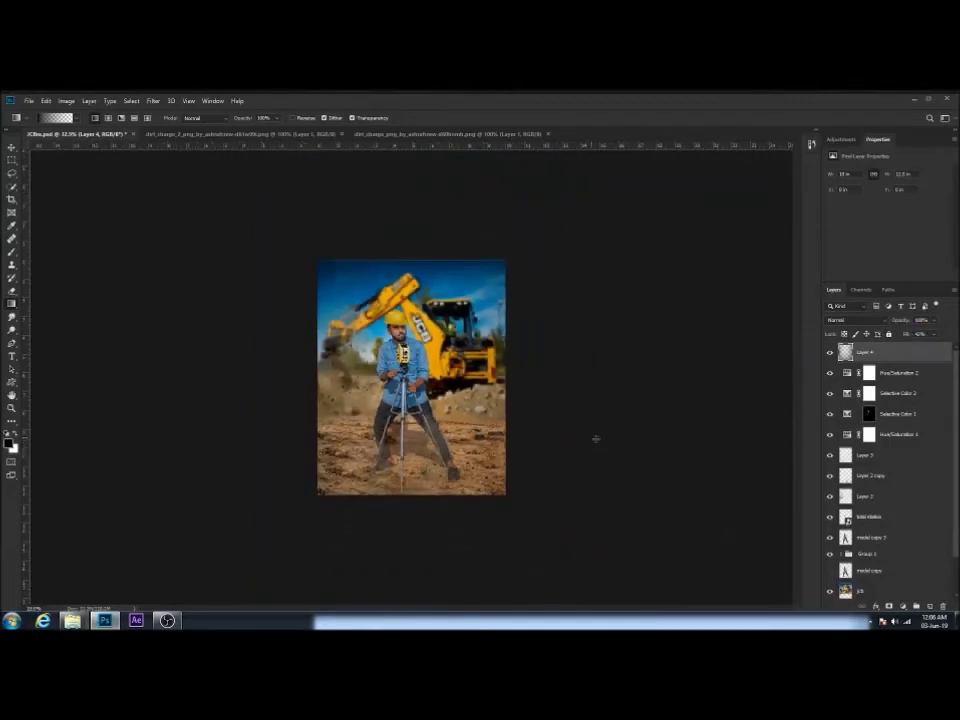
drag(411, 380, 411, 540)
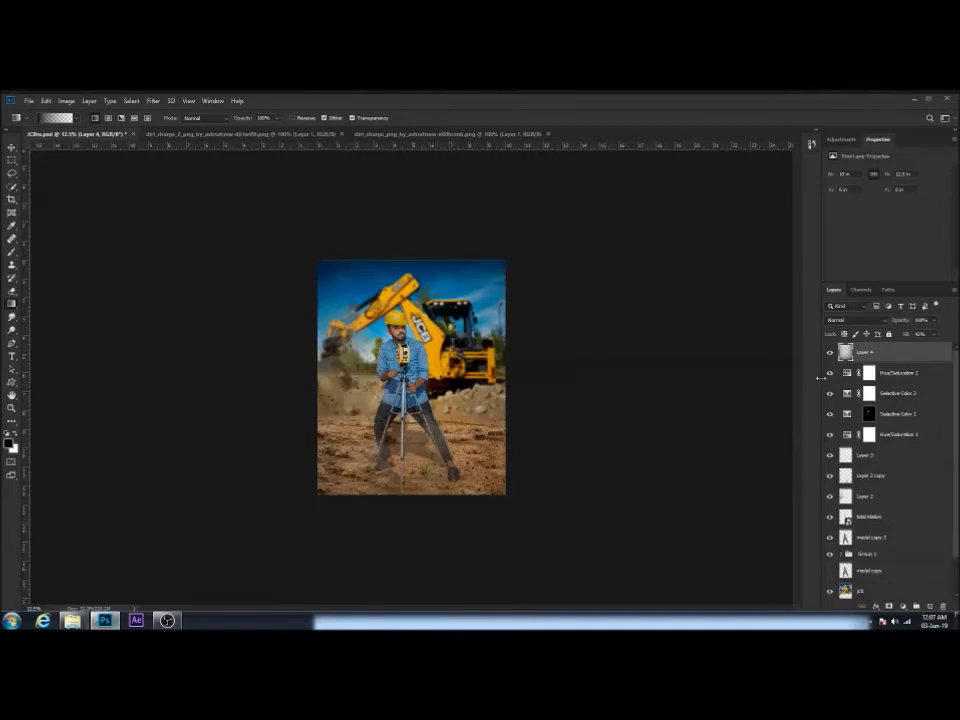
key(ctrl+alt+shift+e)
key(ctrl+0)
click(153, 101)
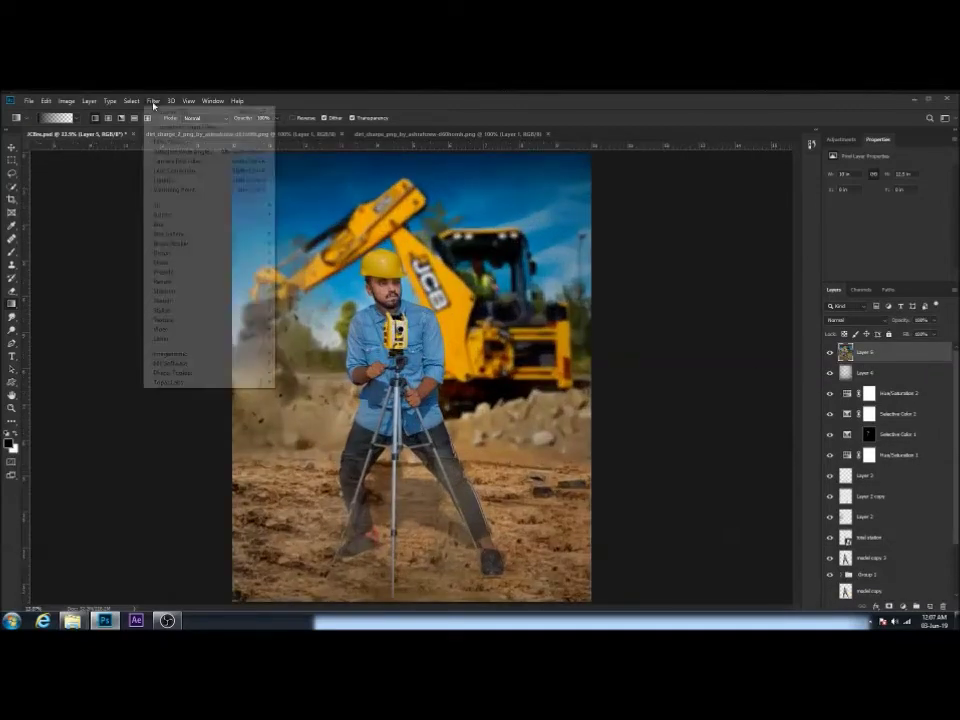
Run the Camera Raw Filter on Layer 5, then place the logo image from the jcb folder.
click(182, 160)
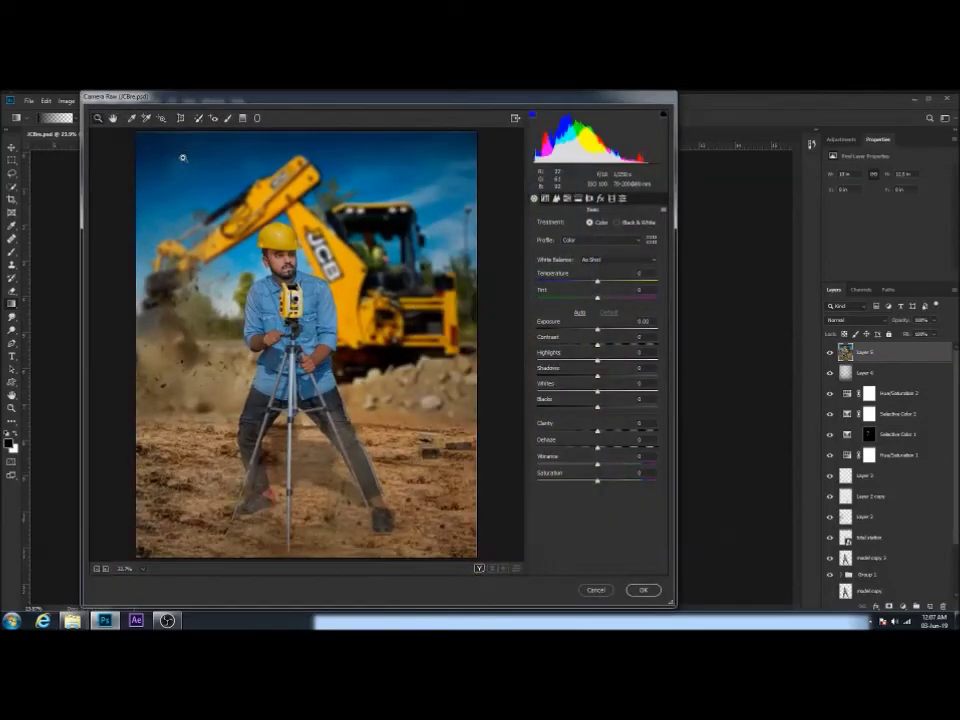
click(643, 590)
mouse_move(72, 620)
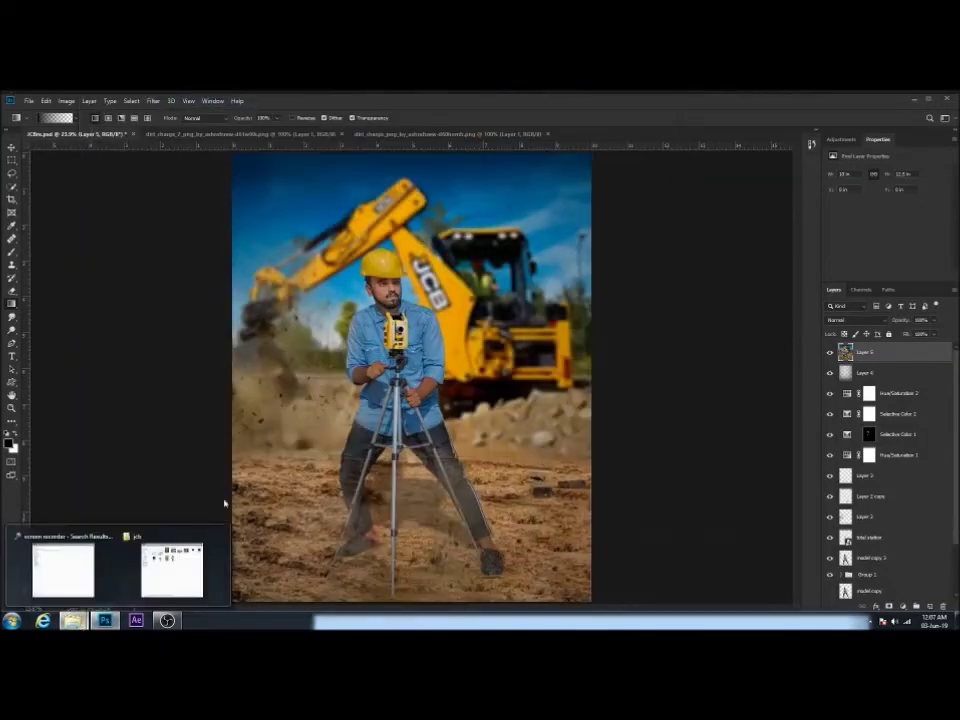
click(172, 568)
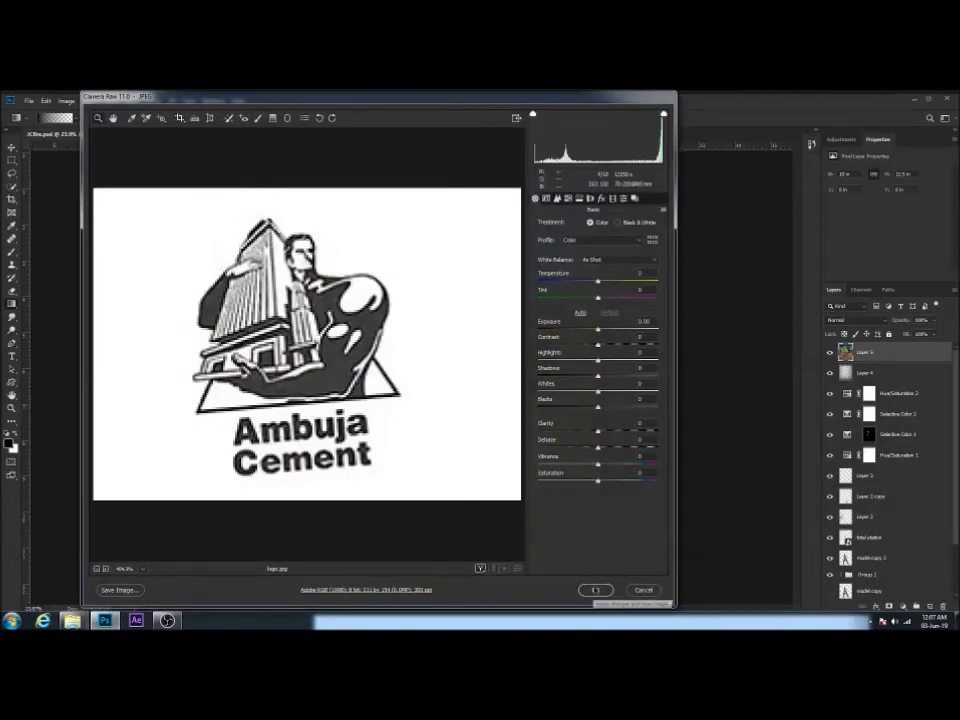
click(597, 589)
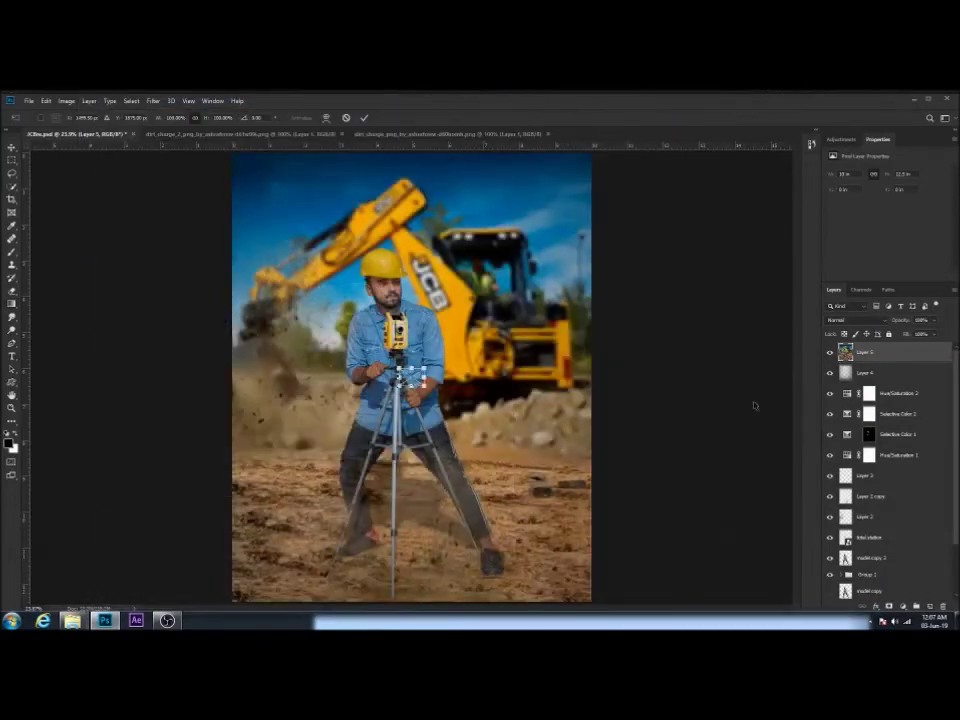
Put the logo on the front of the helmet in Multiply mode and stamp visible layers into Layer 6.
key(Return)
drag(411, 377, 393, 272)
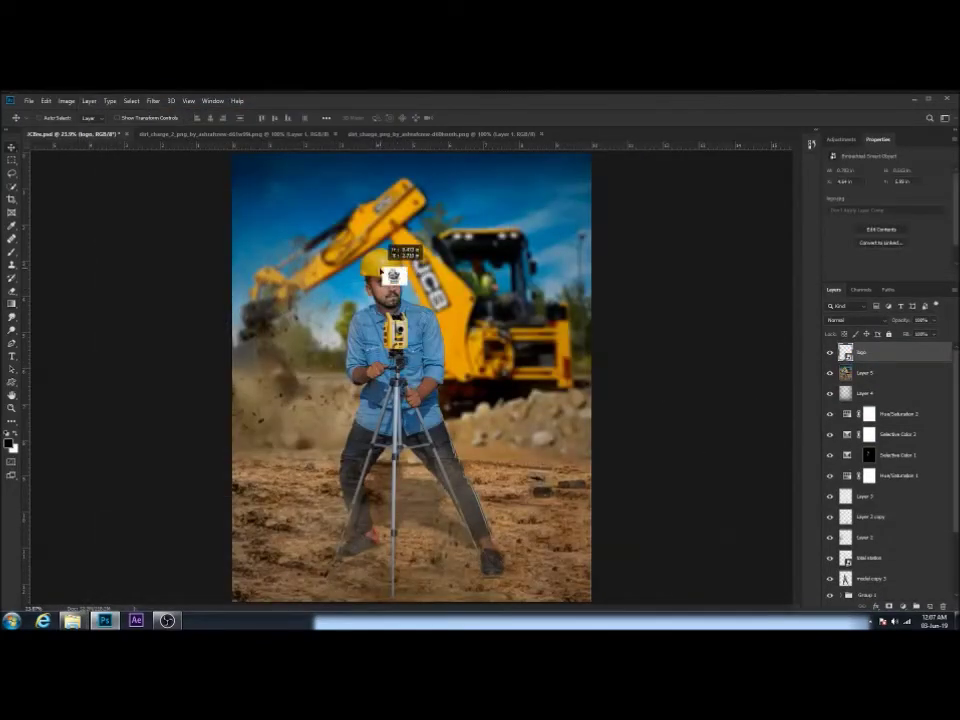
click(852, 320)
click(850, 360)
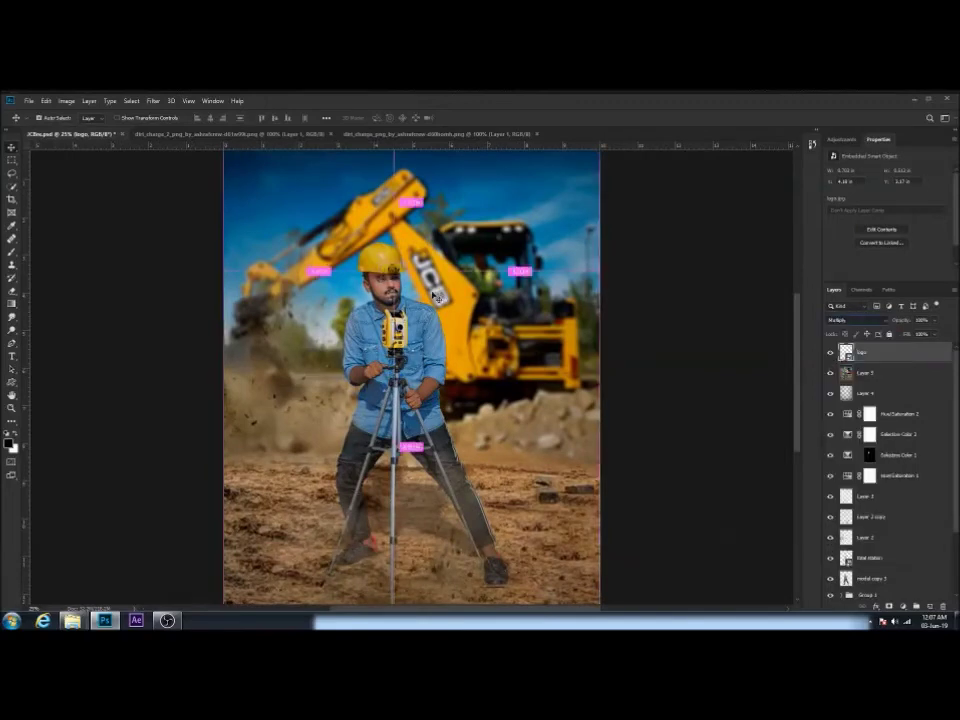
drag(430, 292, 434, 254)
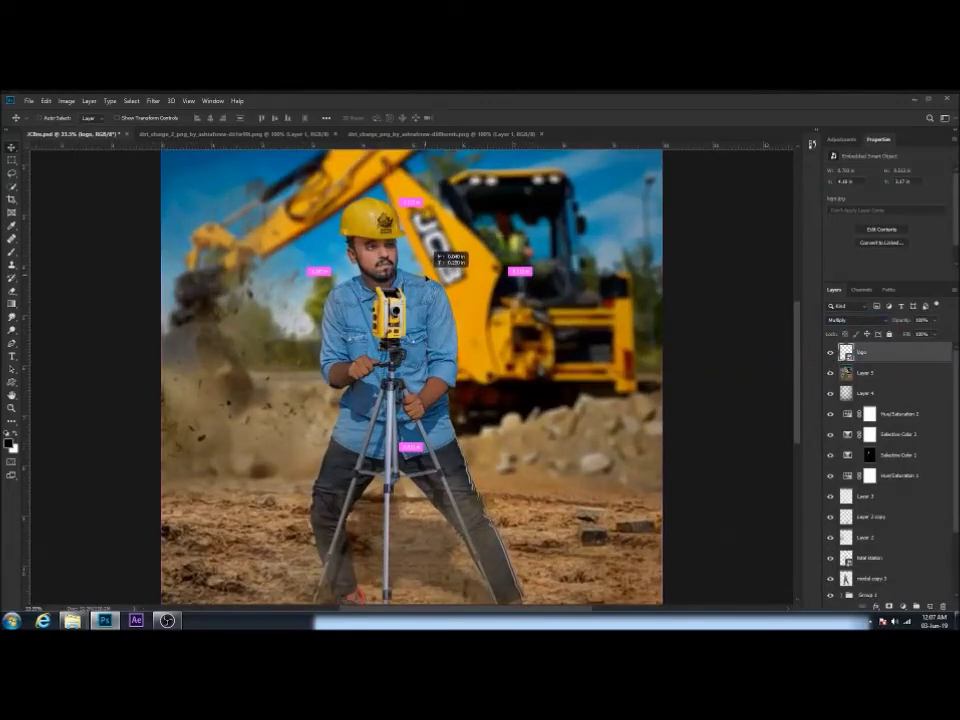
drag(433, 257, 433, 257)
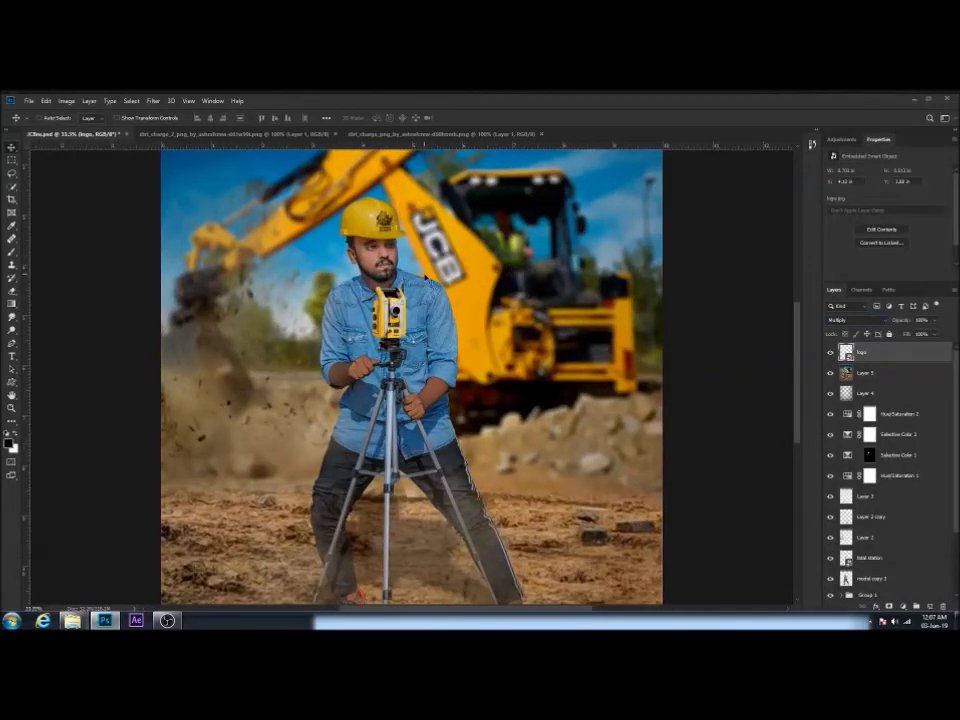
key(ctrl+minus)
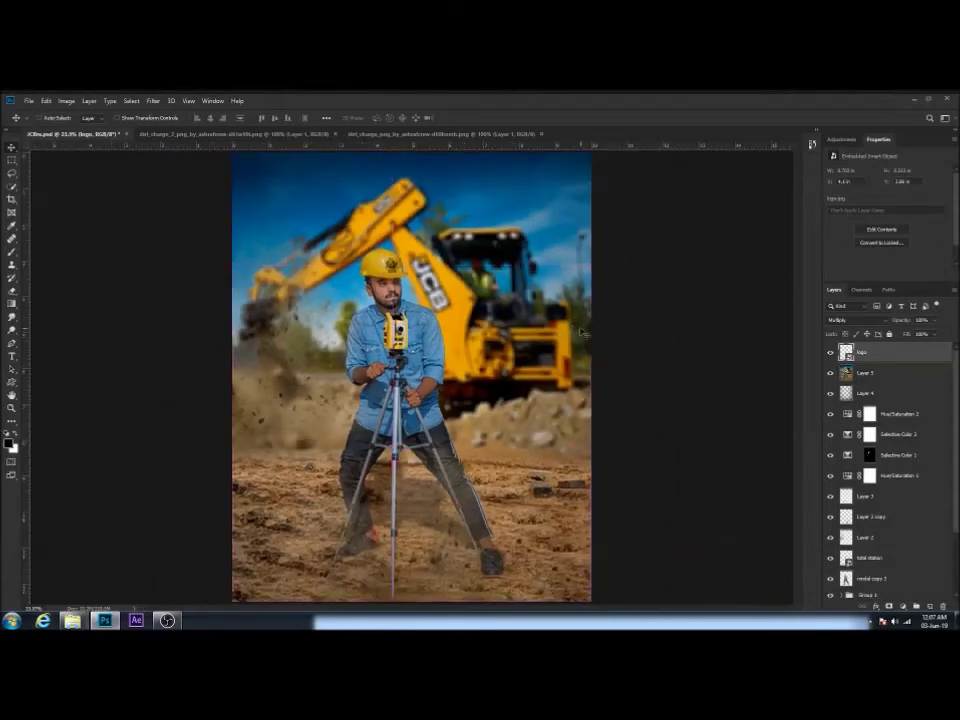
key(ctrl+shift+alt+e)
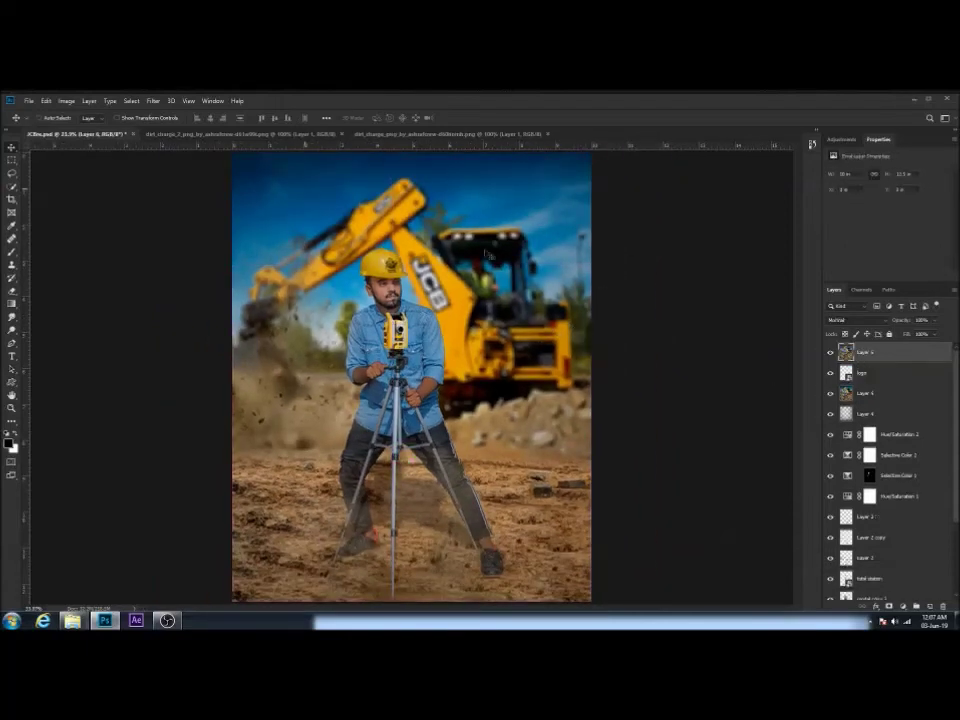
Delete Layer 5 and, in Camera Raw on Layer 6, shift calibration primaries (blue hue -24, green, red).
drag(840, 392, 863, 360)
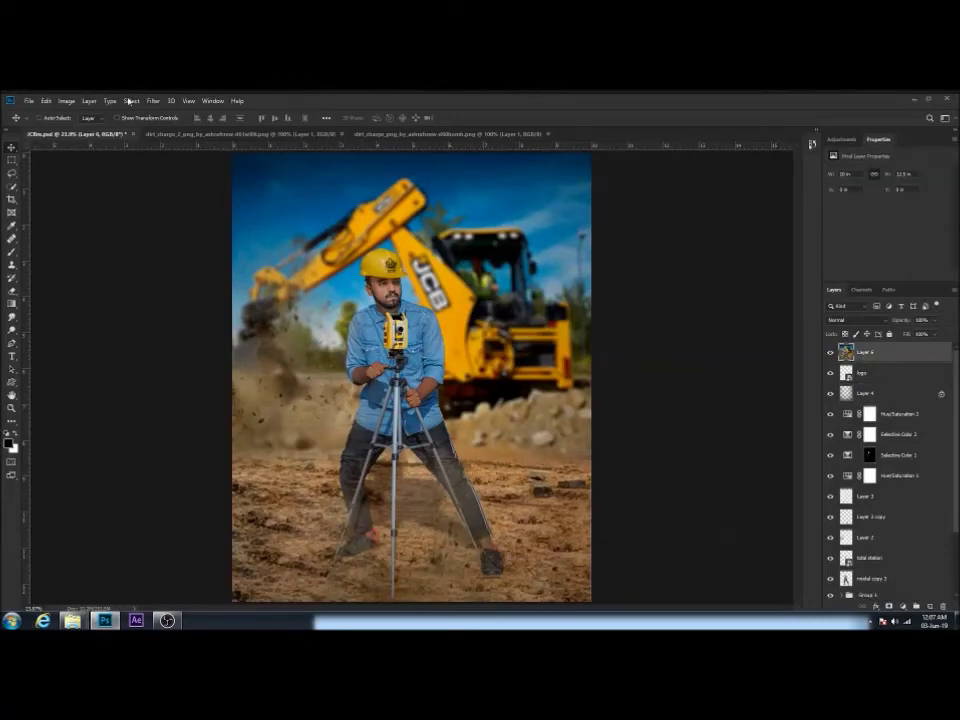
click(153, 102)
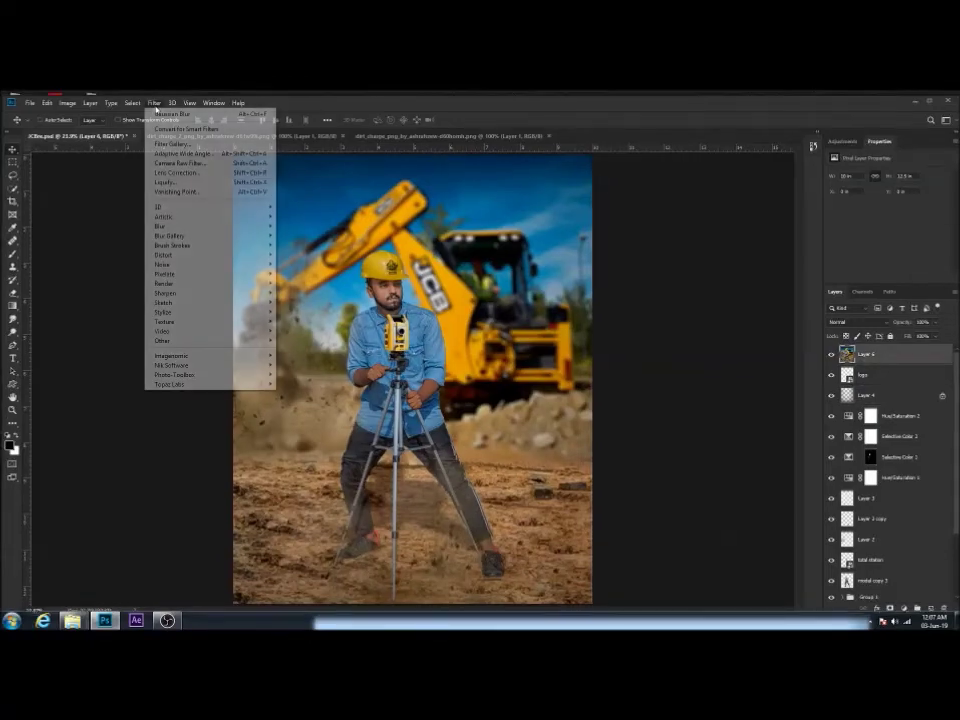
click(183, 173)
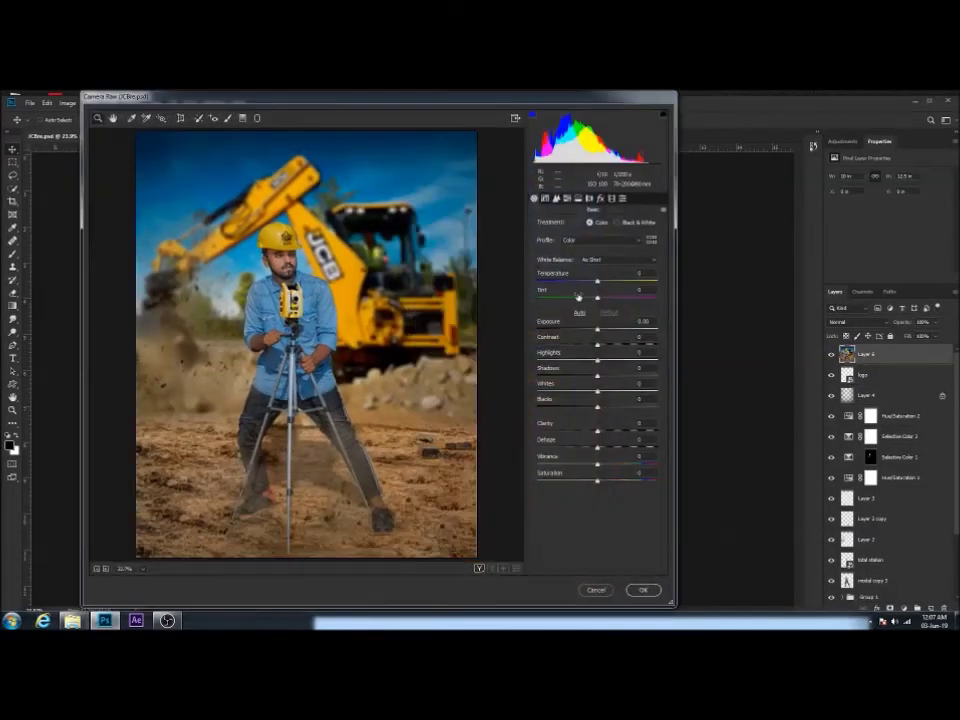
click(610, 201)
drag(594, 390, 583, 388)
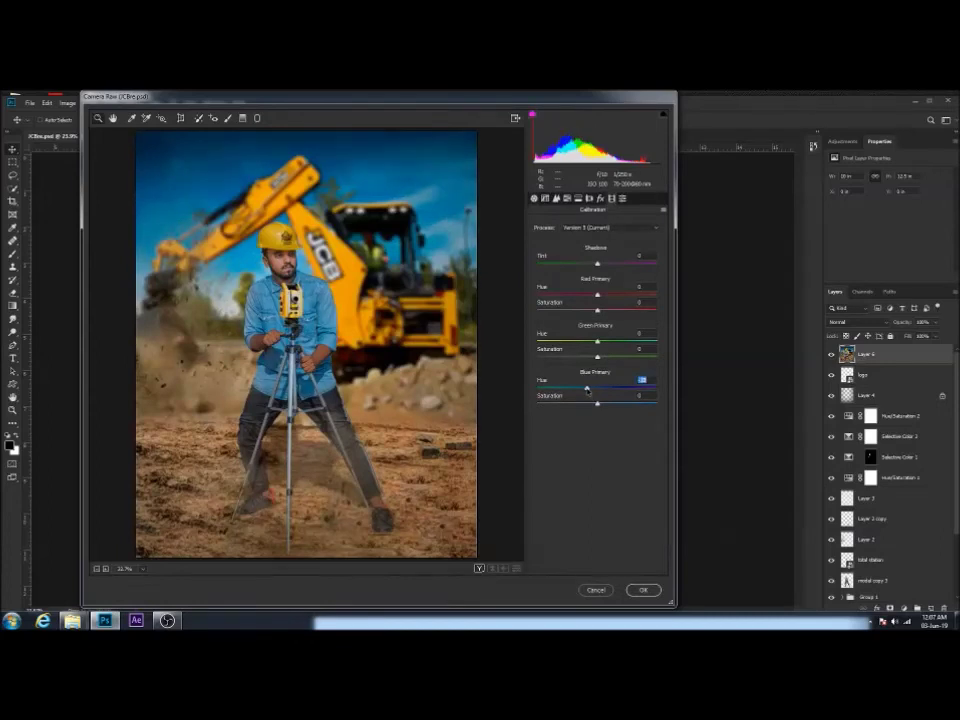
drag(597, 341, 613, 341)
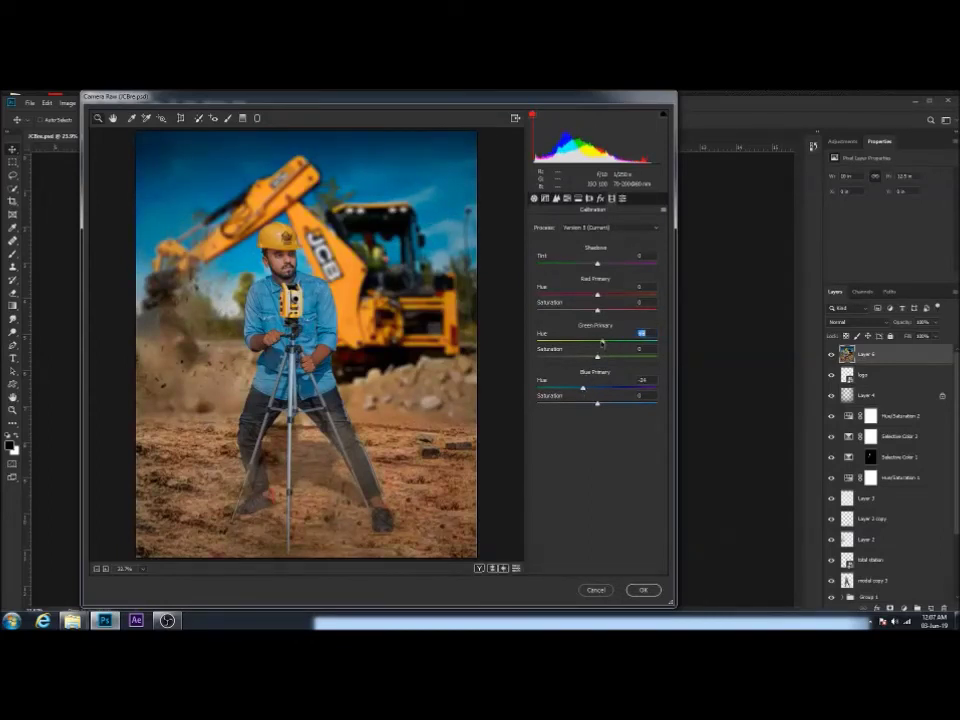
drag(597, 294, 604, 296)
Darken the corners with an Effects vignette and shift the Oranges hue.
click(578, 198)
click(600, 198)
click(594, 330)
drag(594, 330, 591, 331)
click(567, 198)
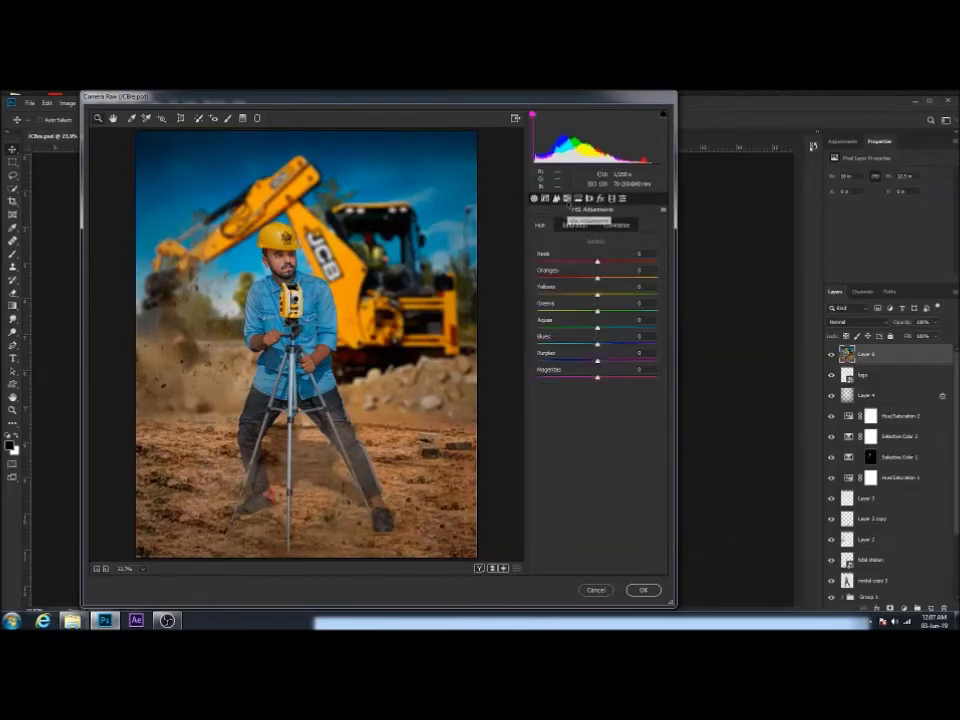
drag(597, 278, 593, 280)
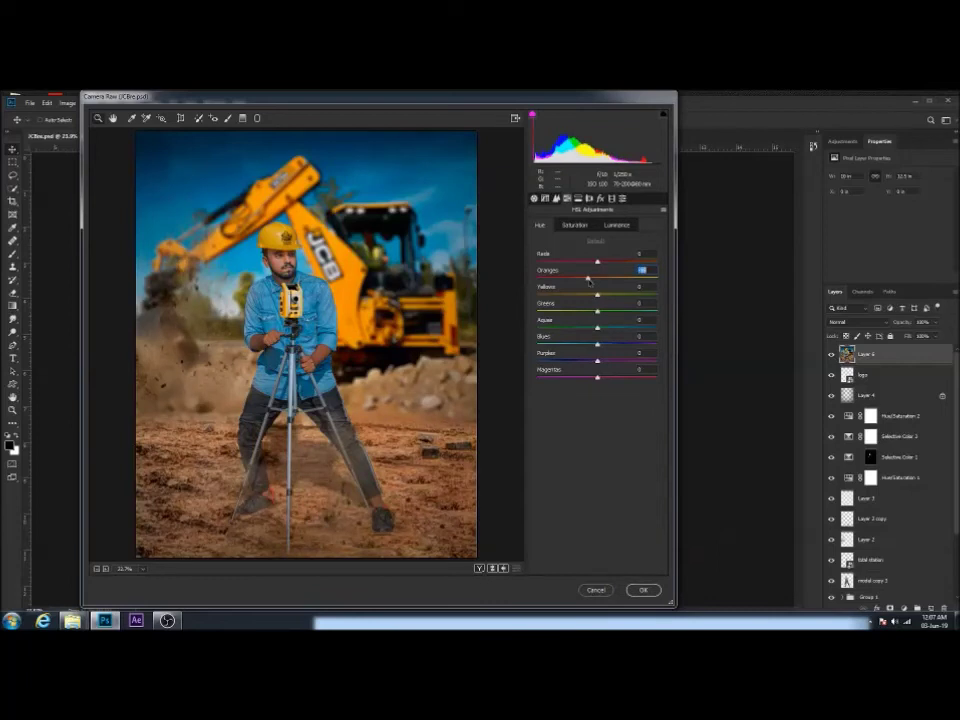
drag(593, 280, 602, 281)
Brighten the Oranges luminance and boost Blues and Aquas saturation.
click(619, 226)
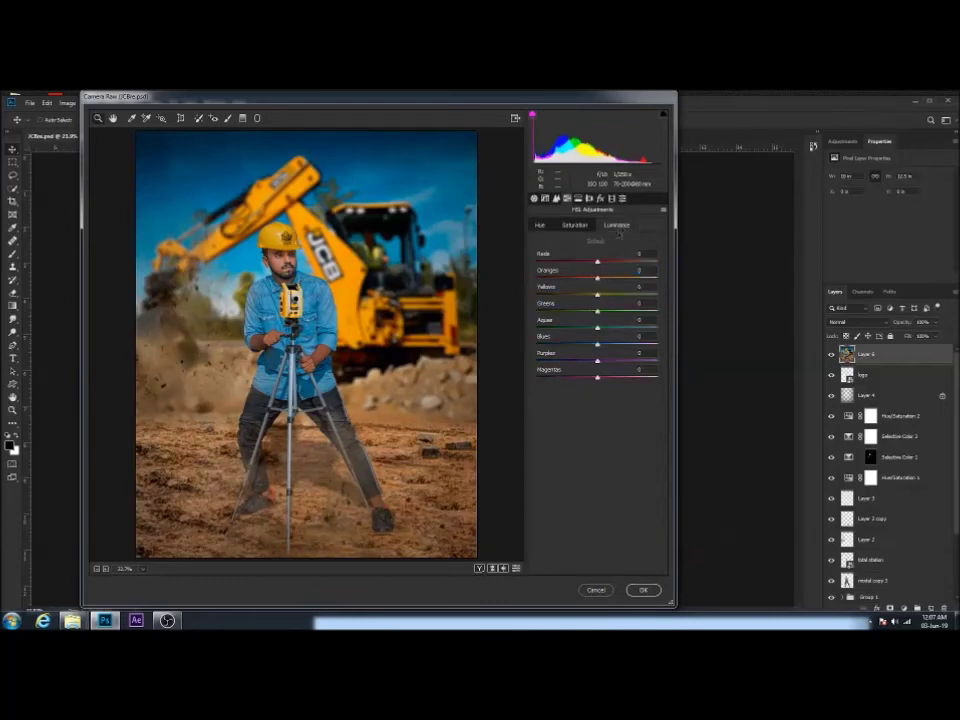
click(597, 278)
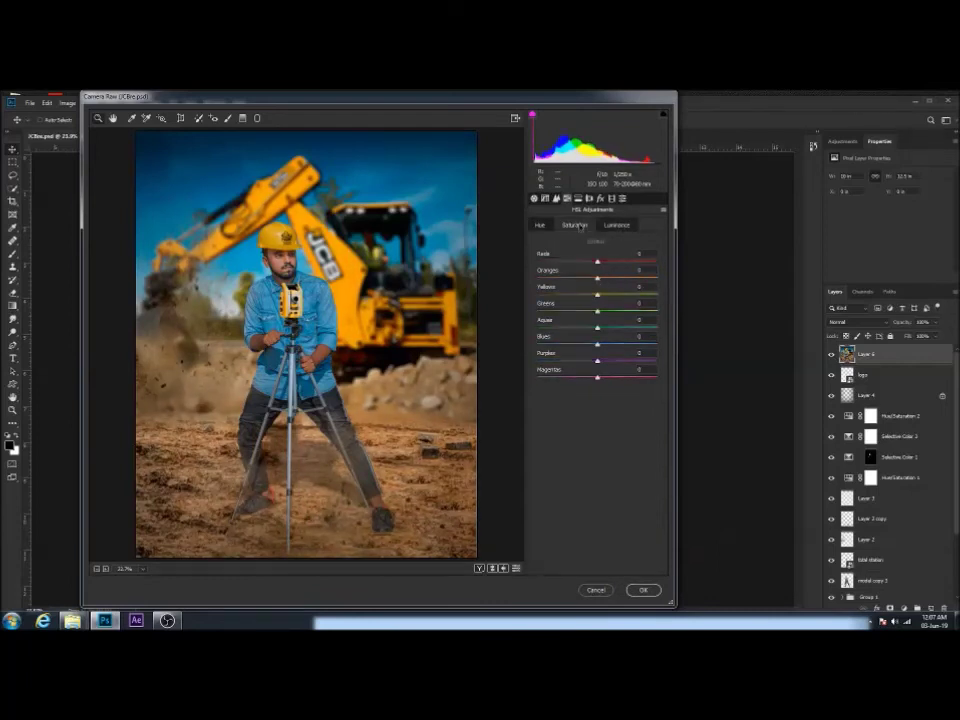
drag(597, 278, 603, 279)
click(540, 225)
click(575, 225)
drag(600, 346, 611, 346)
click(610, 326)
Lower highlights, lift shadows, add clarity and contrast, tune sharpening and noise reduction, then apply.
click(534, 198)
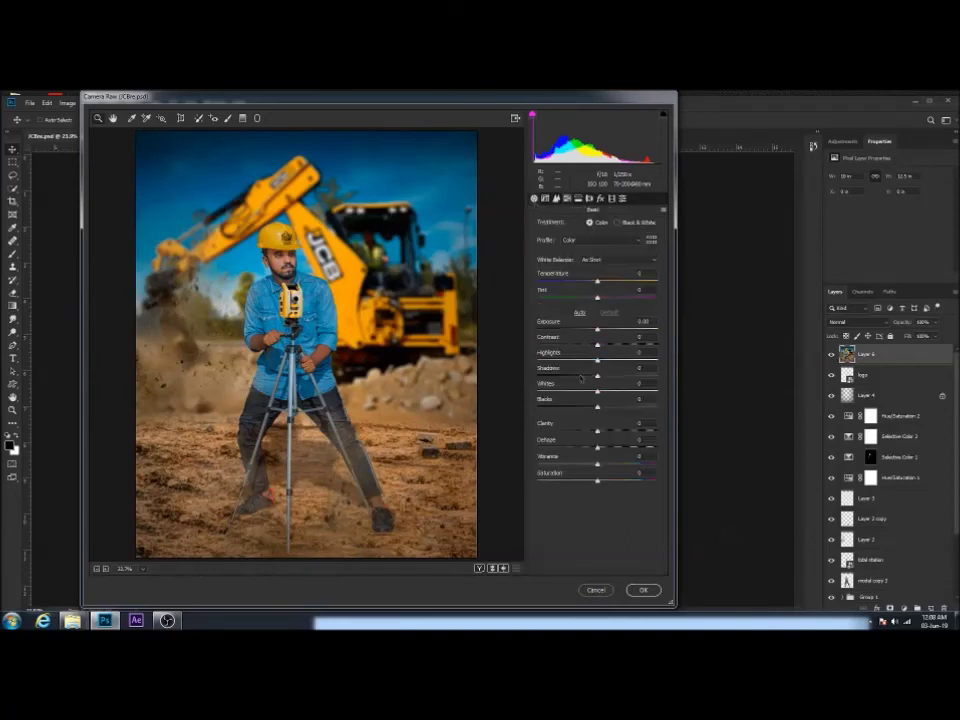
mouse_move(598, 360)
mouse_down()
mouse_move(585, 360)
mouse_move(615, 376)
mouse_up()
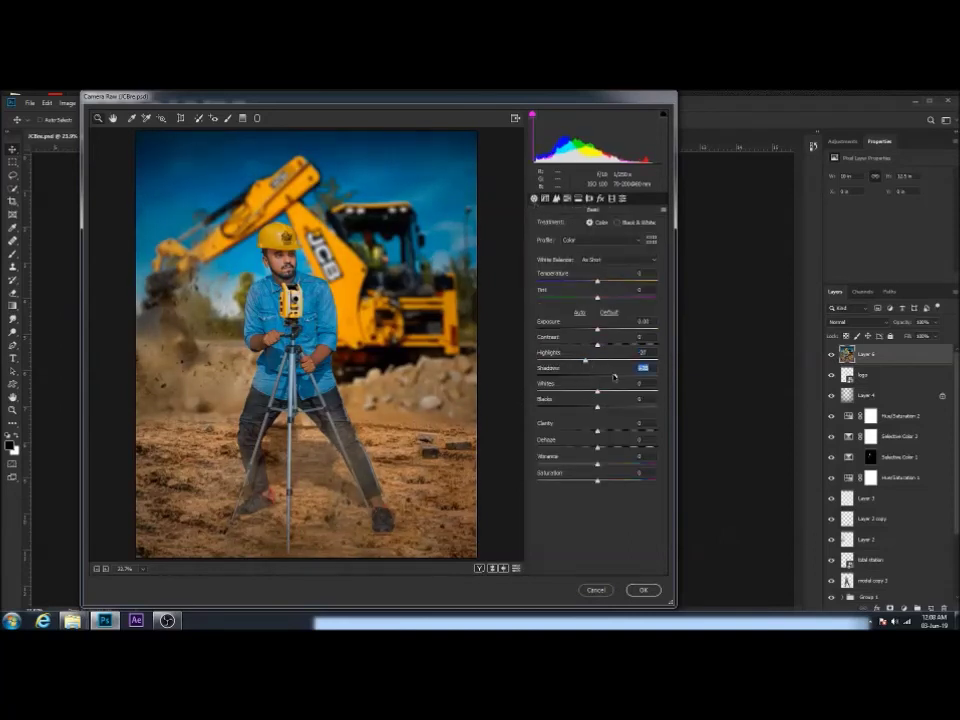
drag(597, 431, 601, 432)
click(599, 349)
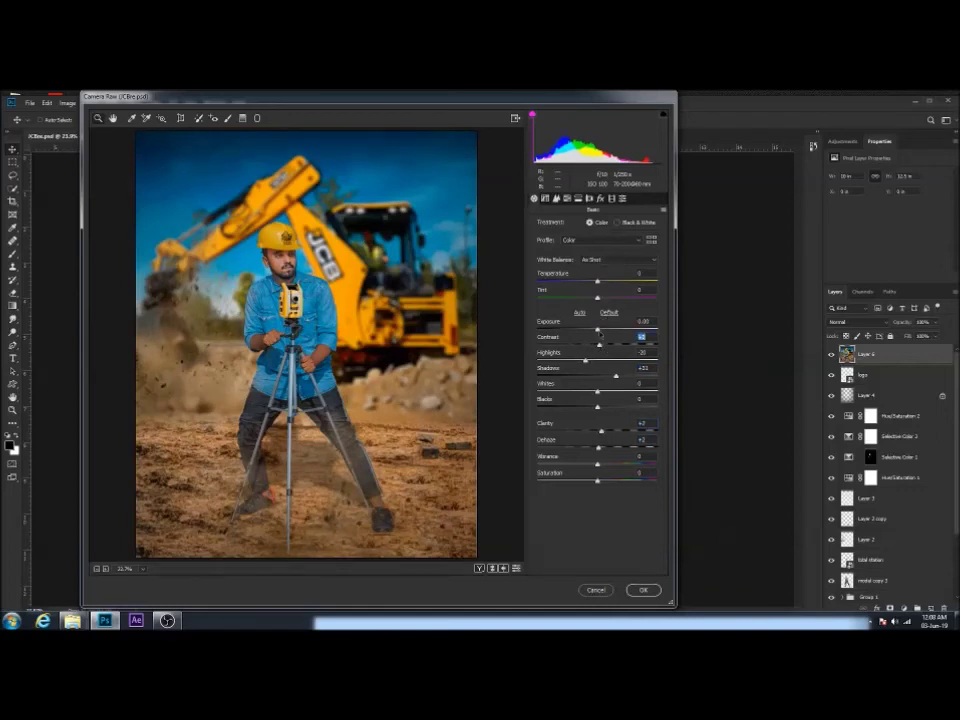
click(558, 198)
click(545, 322)
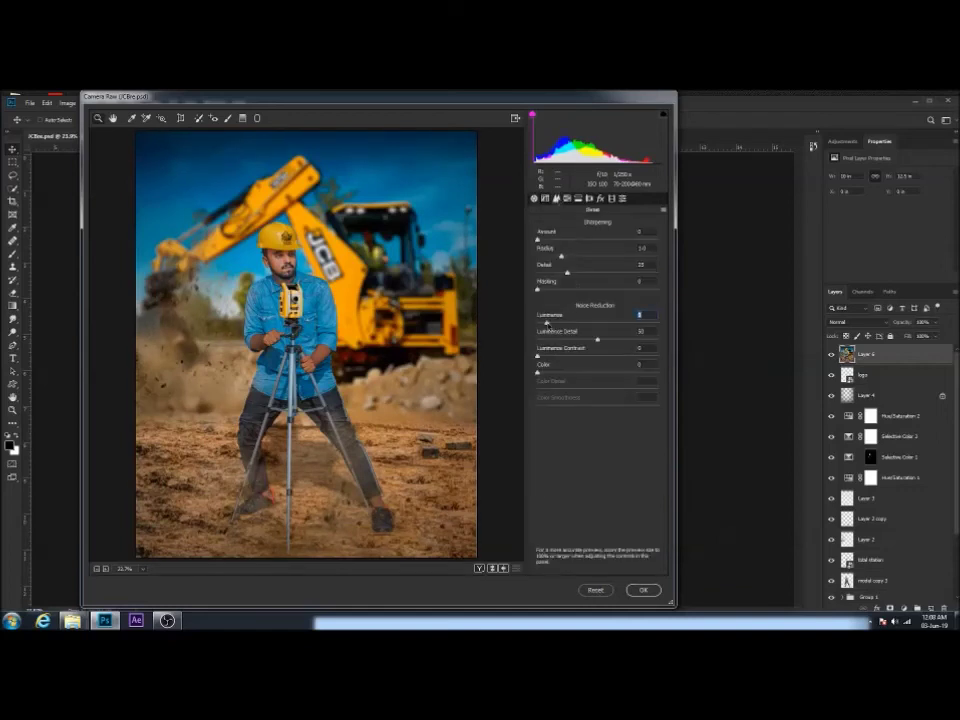
alt+click(547, 241)
alt+click(547, 241)
drag(547, 241, 550, 241)
click(641, 590)
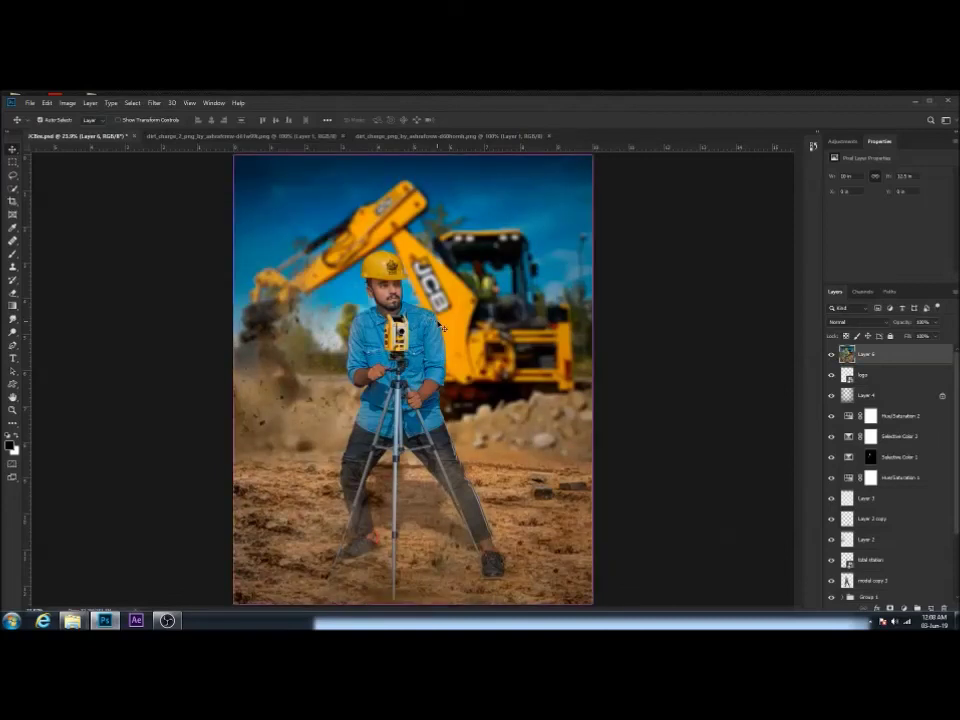
key(ctrl+minus)
scroll(868, 548, down, 3)
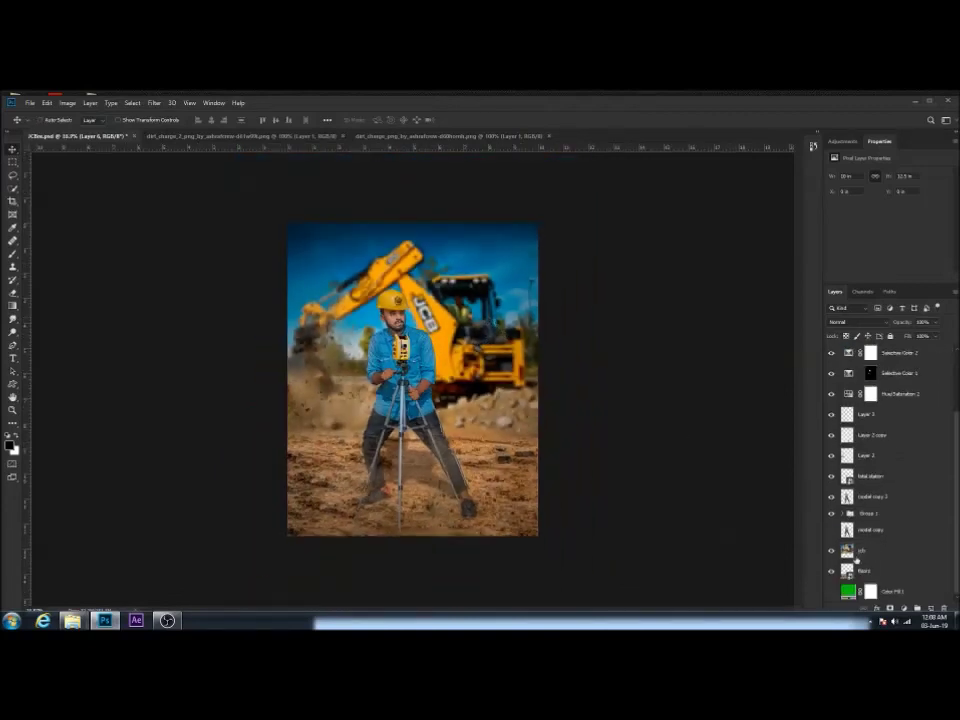
click(831, 549)
click(831, 549)
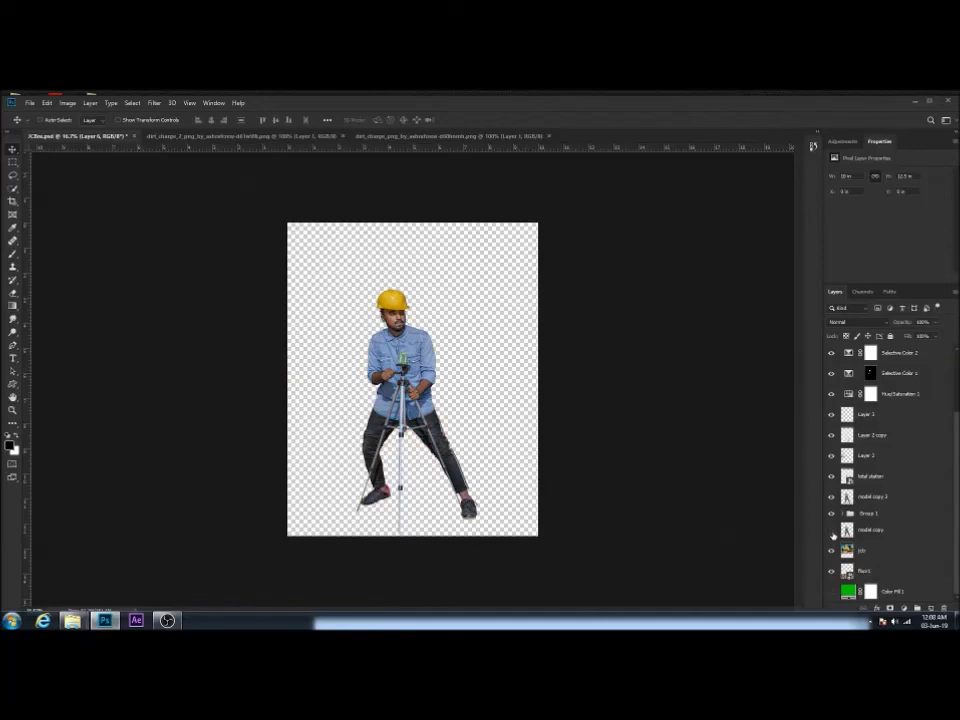